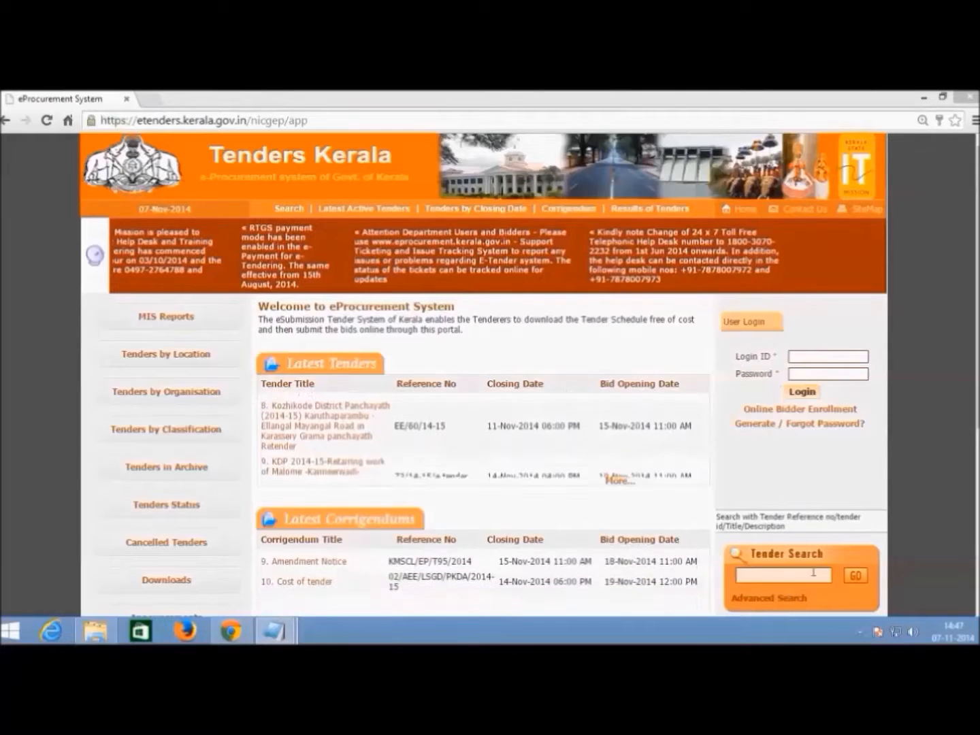
- Run an advanced tender search for keyword TEST/RECORING, which returns no tenders
{"action": "left_click", "coordinate": [793, 601]}
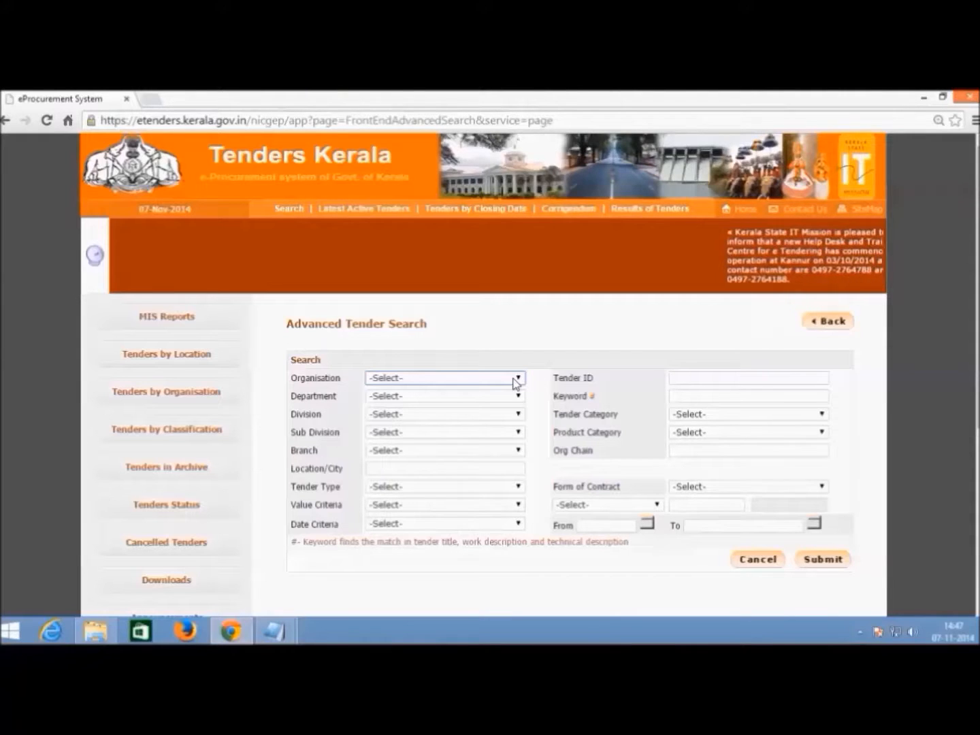
{"action": "left_click", "coordinate": [696, 401]}
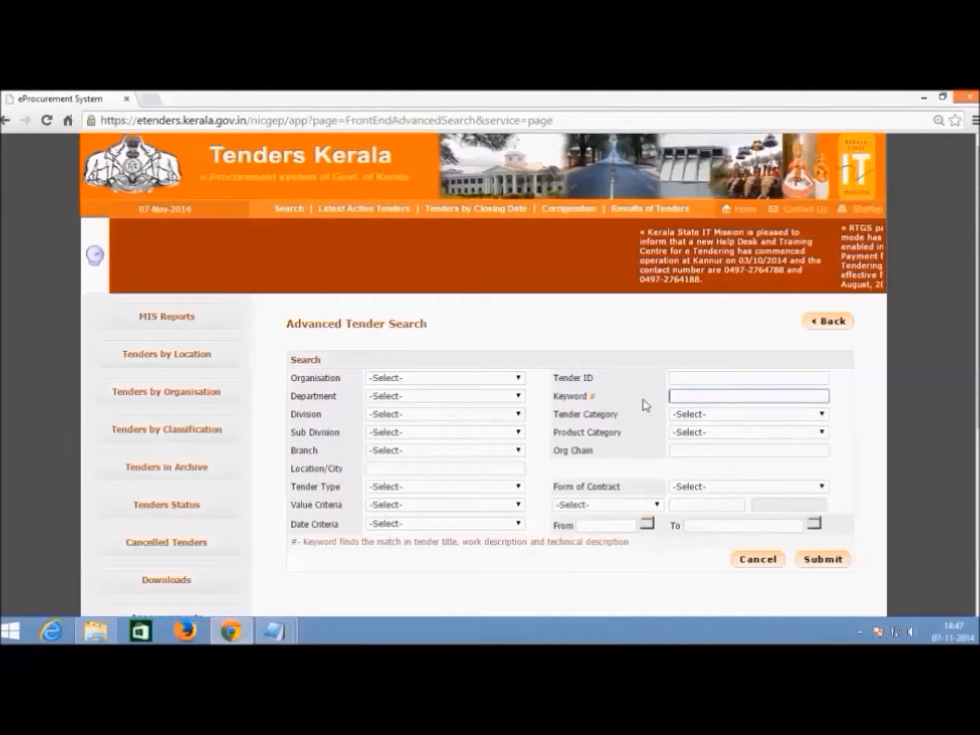
{"action": "type", "text": "TE"}
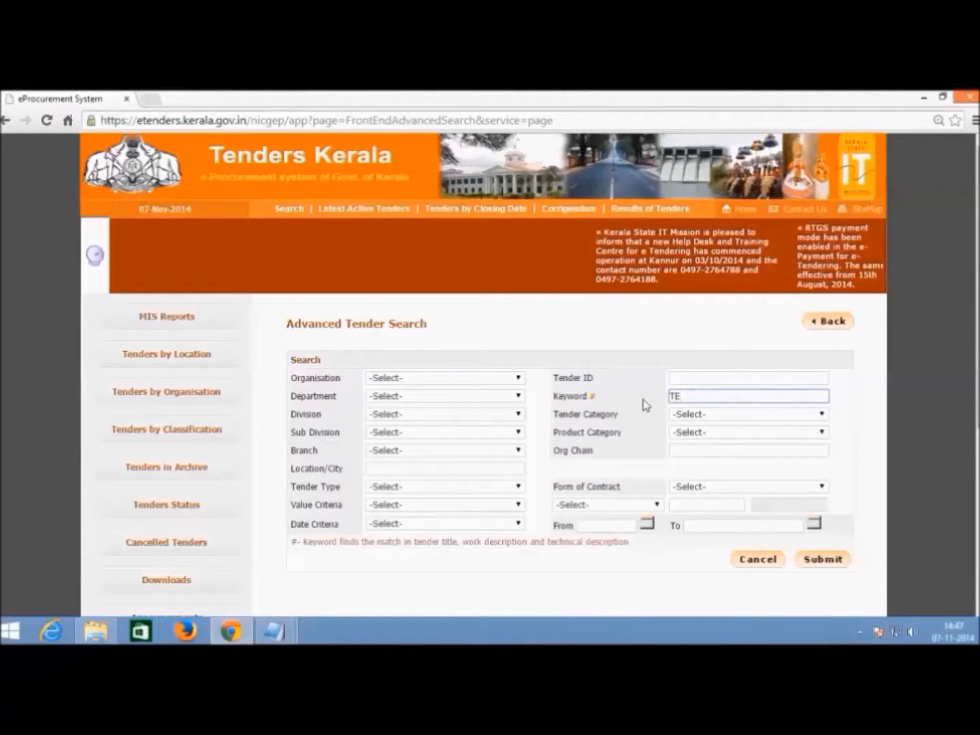
{"action": "type", "text": "ST/RECORING"}
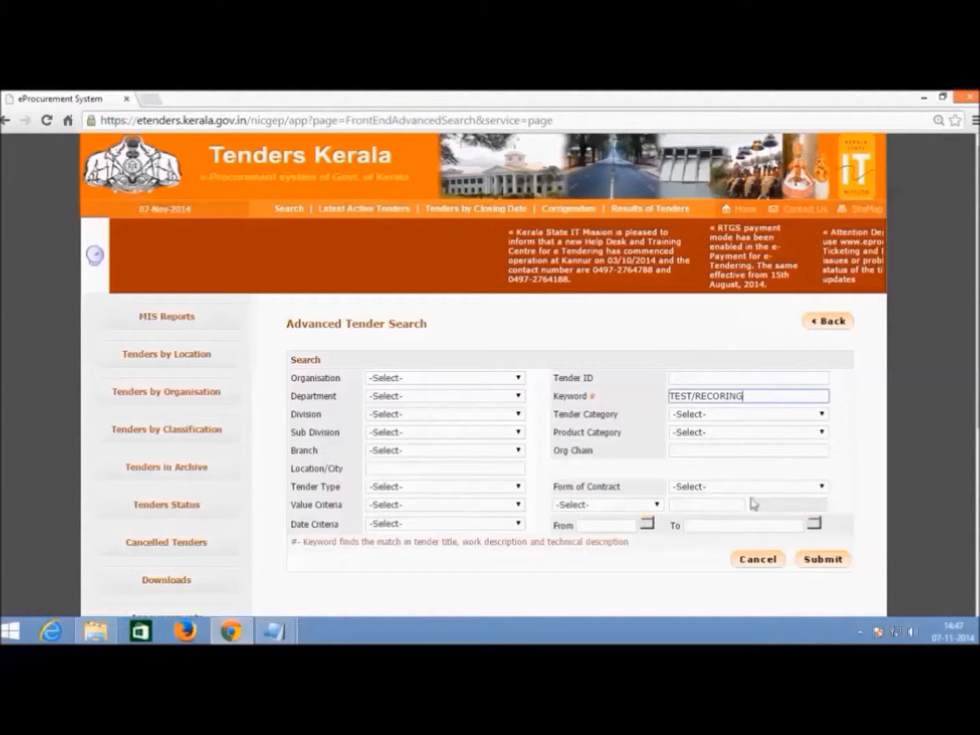
{"action": "left_click", "coordinate": [827, 560]}
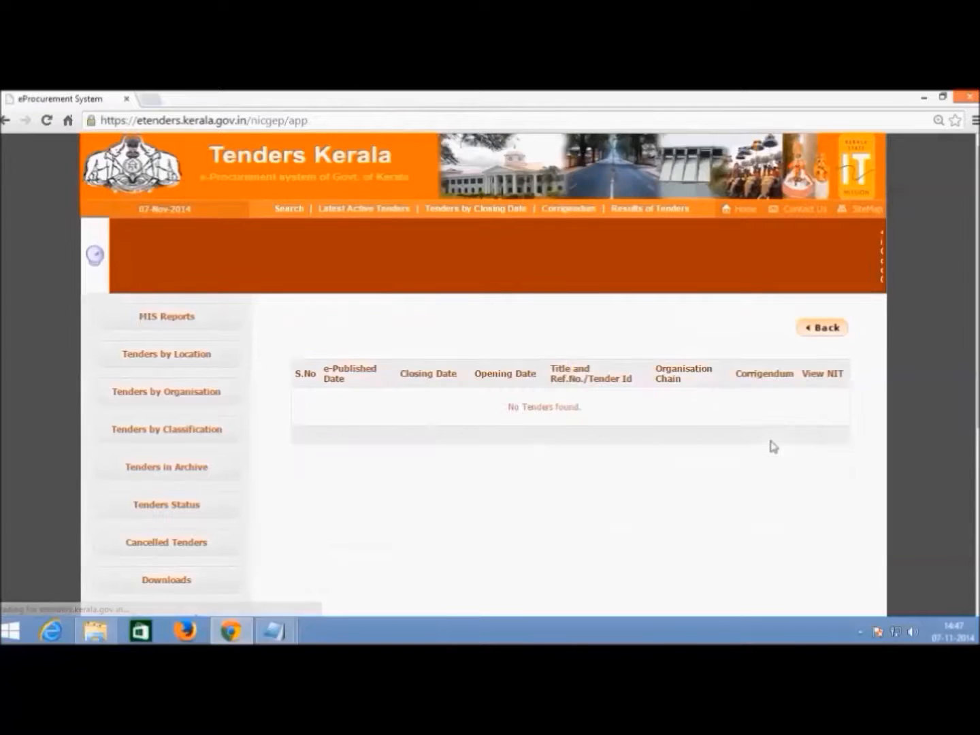
- Go back to the advanced search and search again with keyword TEST
{"action": "left_click", "coordinate": [811, 335]}
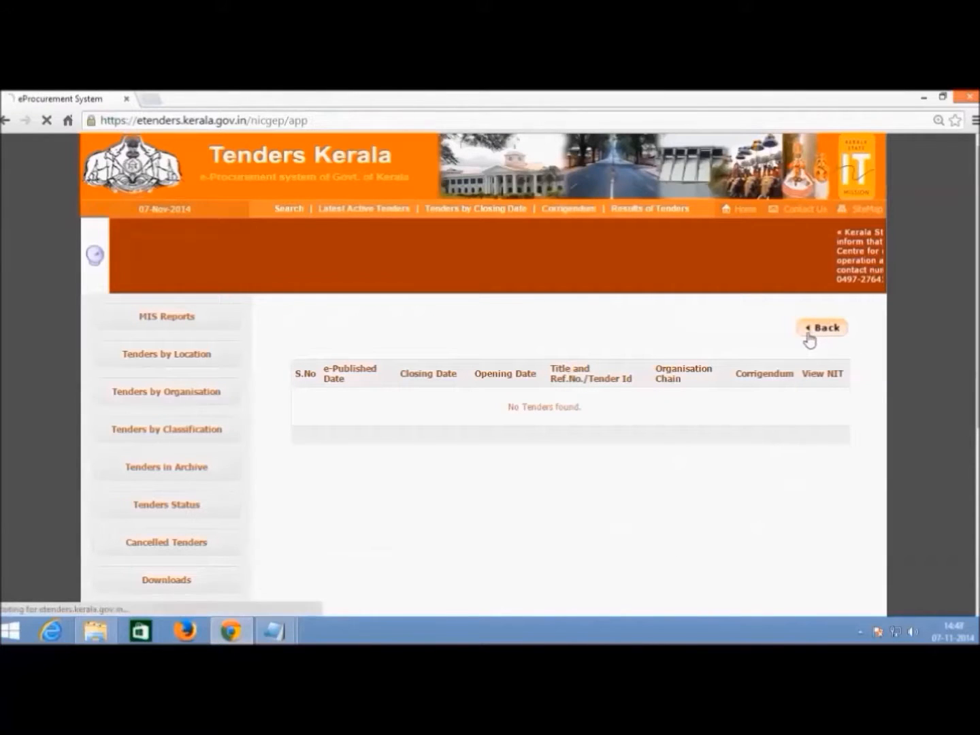
{"action": "left_click", "coordinate": [726, 377]}
{"action": "left_click", "coordinate": [723, 395]}
{"action": "type", "text": "TEST"}
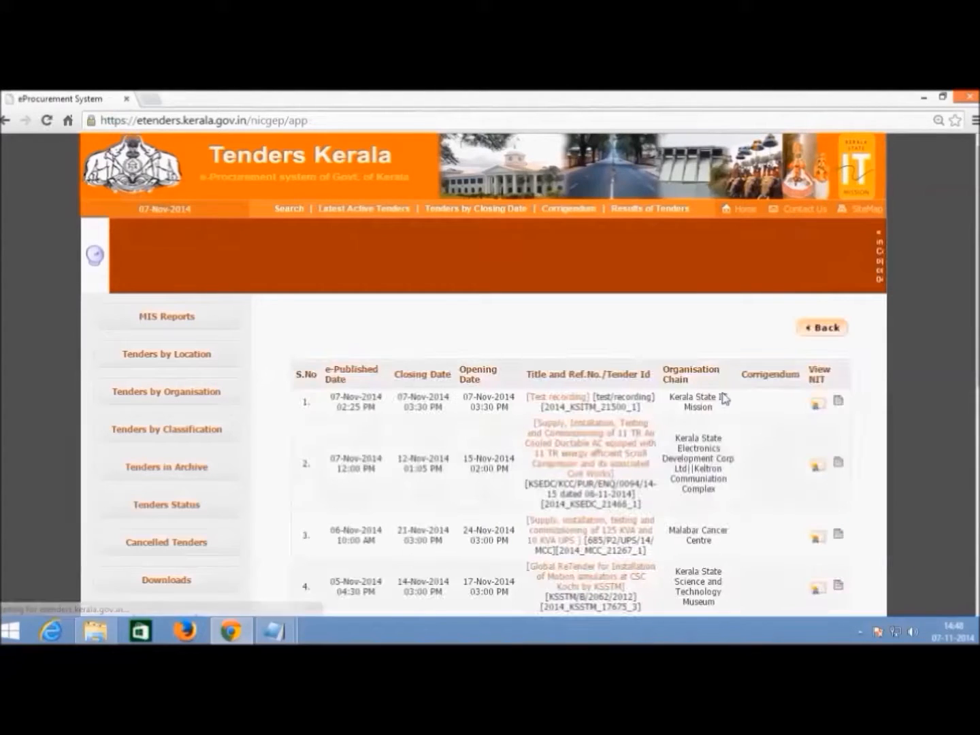
- Open the Test recording tender 2014_KSITM_21500_1 and scroll through its details
{"action": "left_click", "coordinate": [560, 401]}
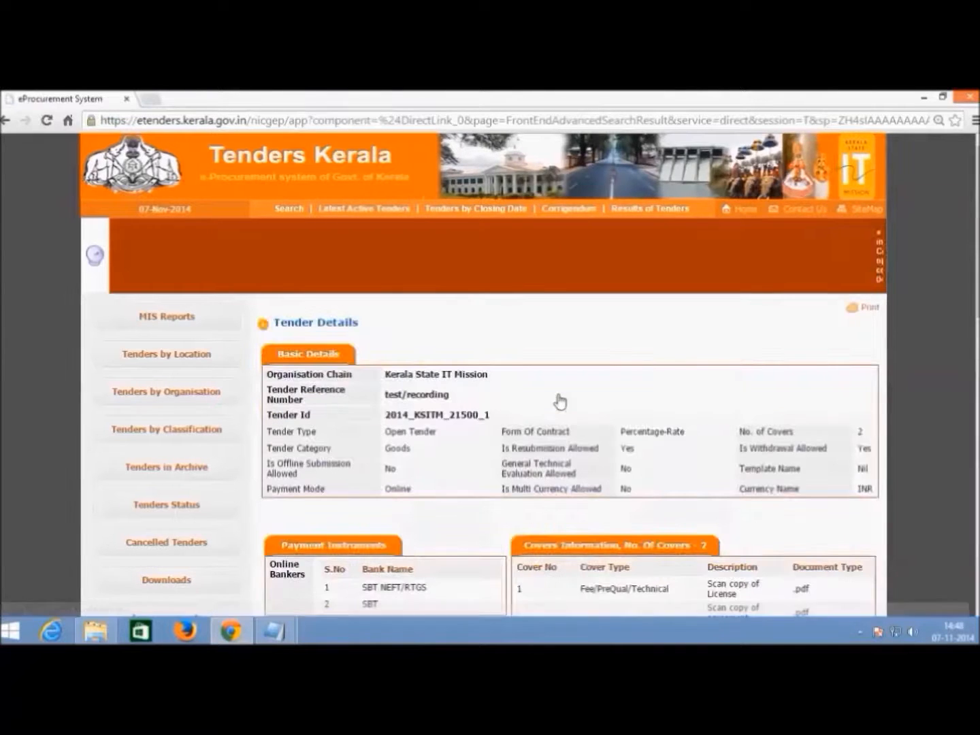
{"action": "scroll", "coordinate": [560, 401], "scroll_direction": "down", "scroll_amount": 3}
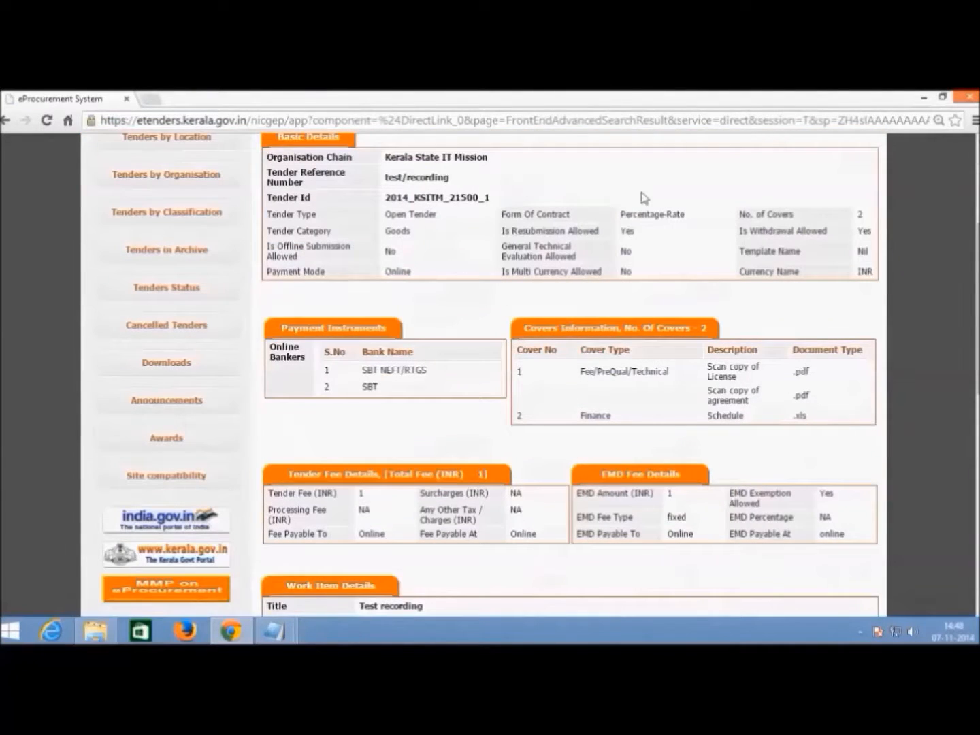
{"action": "scroll", "coordinate": [684, 347], "scroll_direction": "down", "scroll_amount": 8}
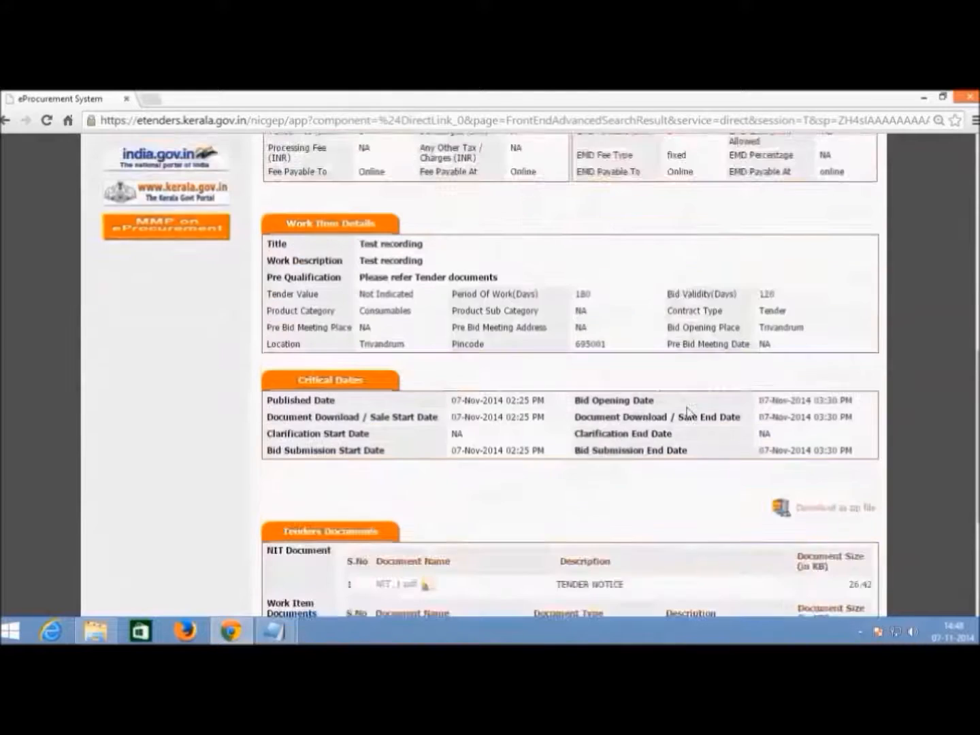
{"action": "scroll", "coordinate": [686, 414], "scroll_direction": "down", "scroll_amount": 2}
{"action": "scroll", "coordinate": [686, 422], "scroll_direction": "up", "scroll_amount": 2}
{"action": "scroll", "coordinate": [686, 422], "scroll_direction": "up", "scroll_amount": 12}
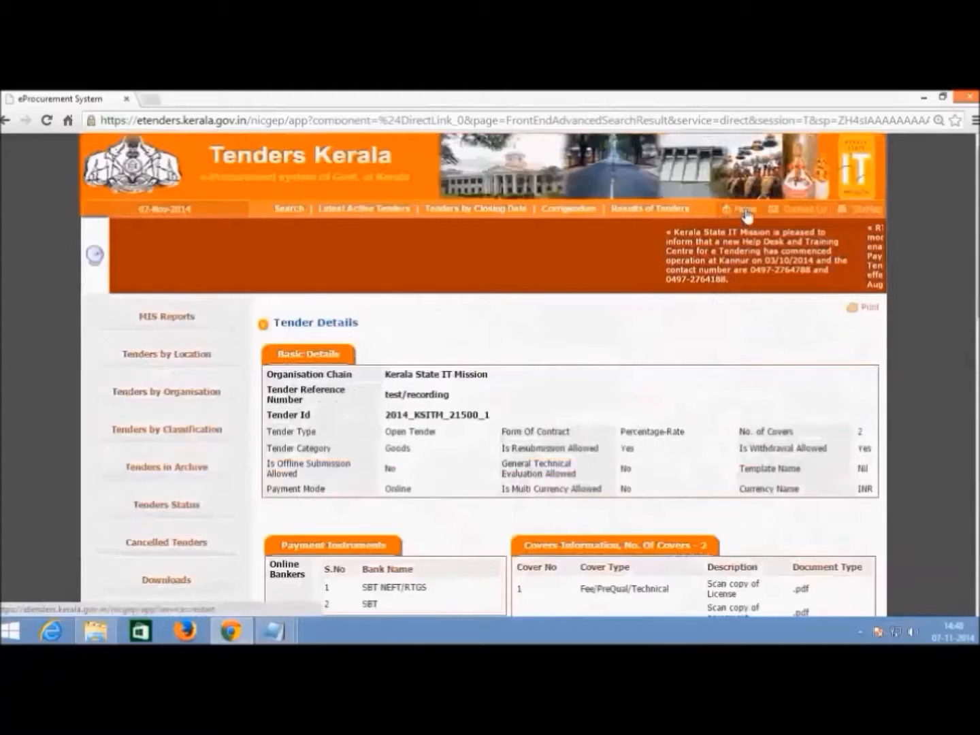
- Log in from the home page with the bidder password, retyping it after the first attempt fails
{"action": "left_click", "coordinate": [747, 211]}
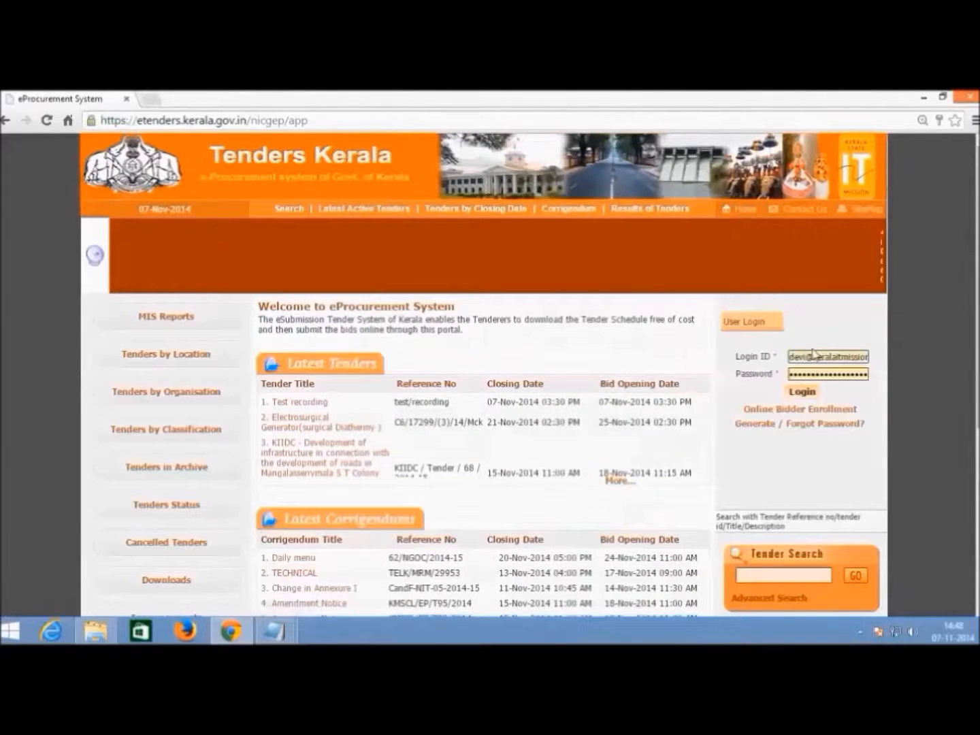
{"action": "key", "text": "ctrl+a"}
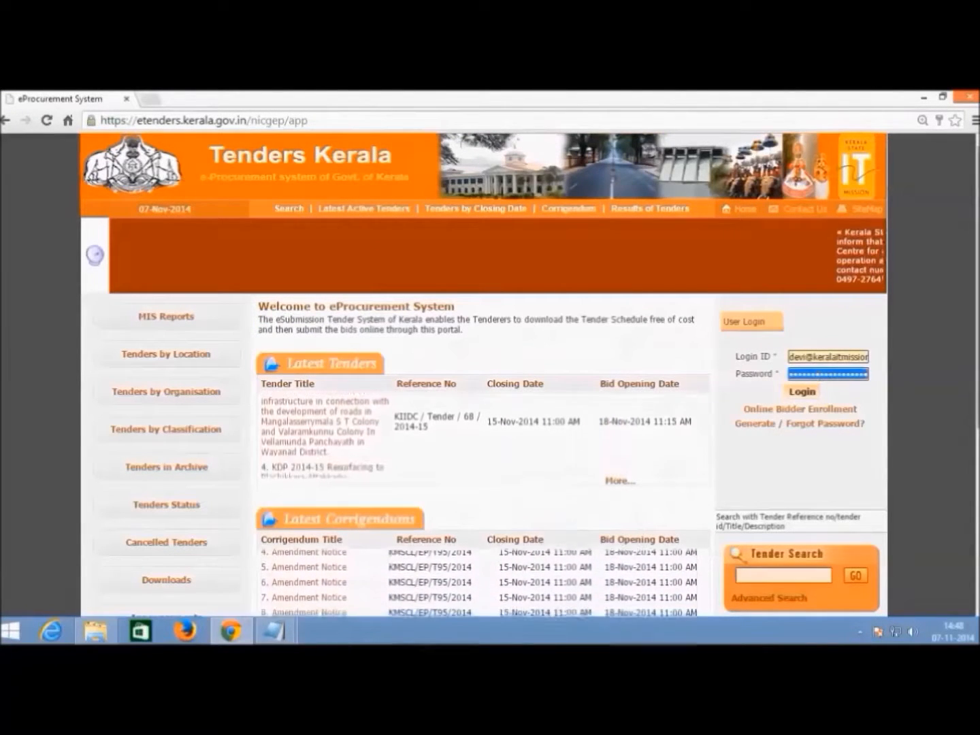
{"action": "key", "text": "BackSpace"}
{"action": "type", "text": "•••••••••"}
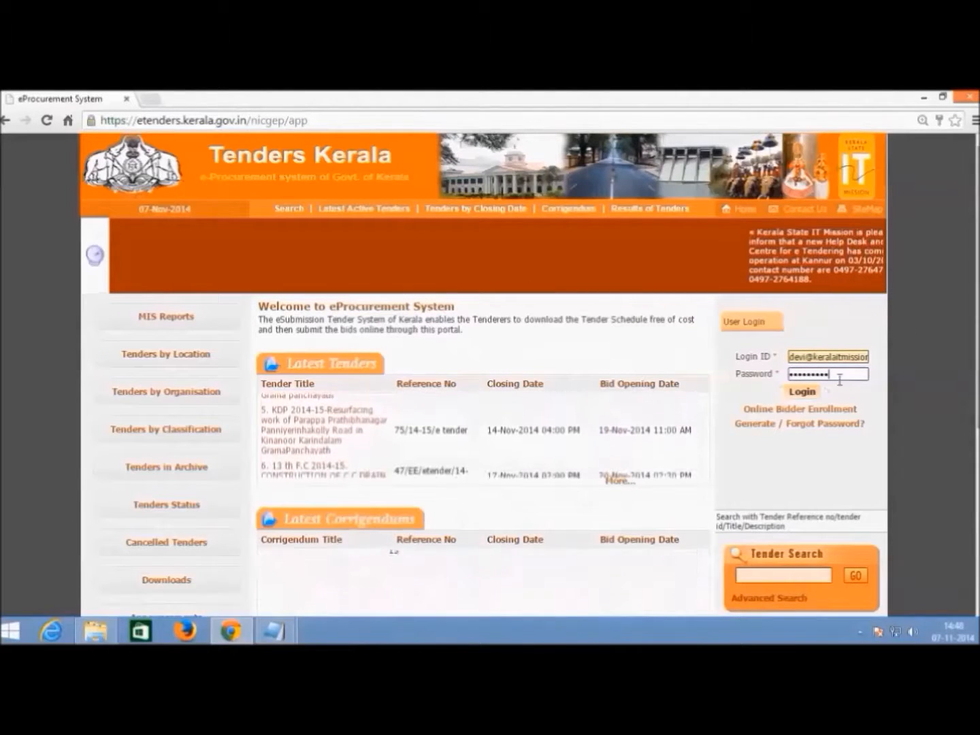
{"action": "left_click", "coordinate": [816, 396]}
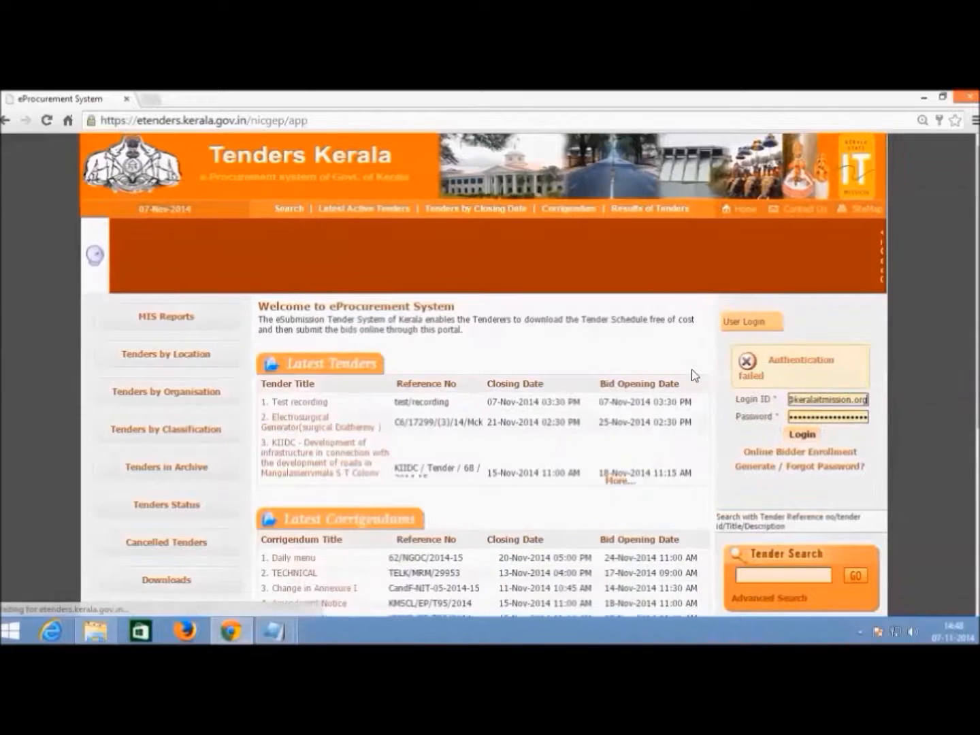
{"action": "double_click", "coordinate": [814, 416]}
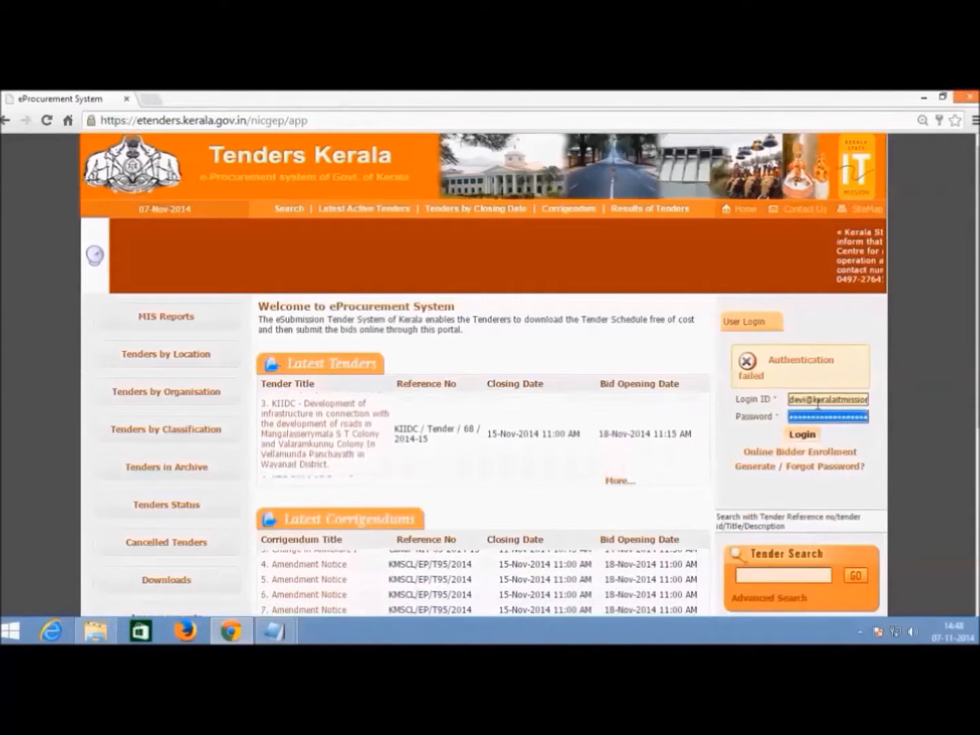
{"action": "type", "text": "****"}
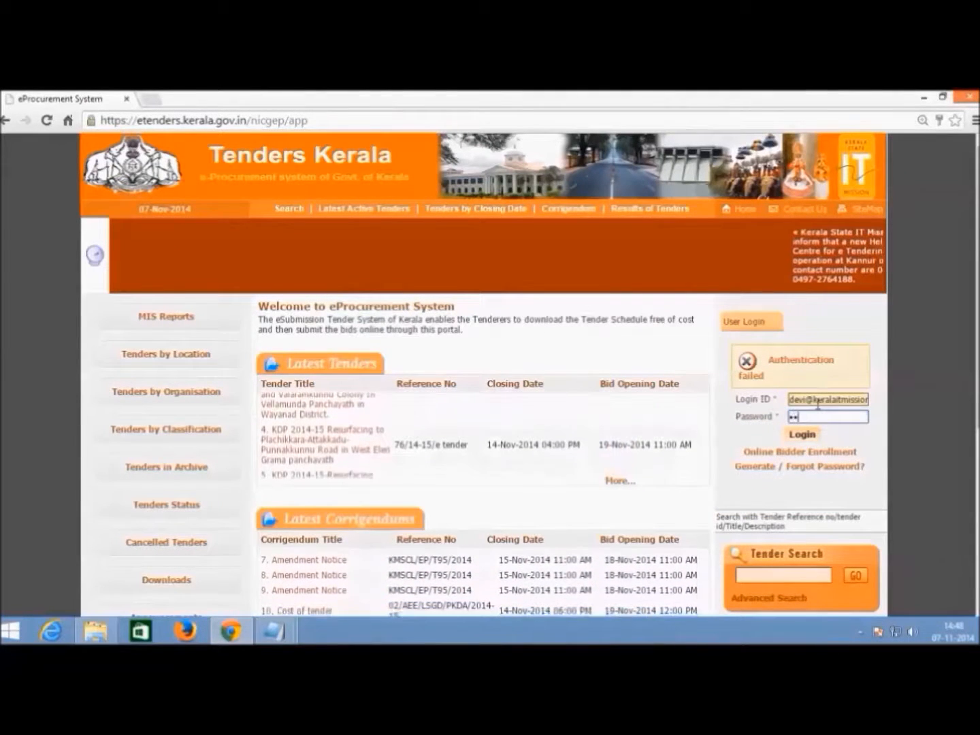
{"action": "type", "text": "******"}
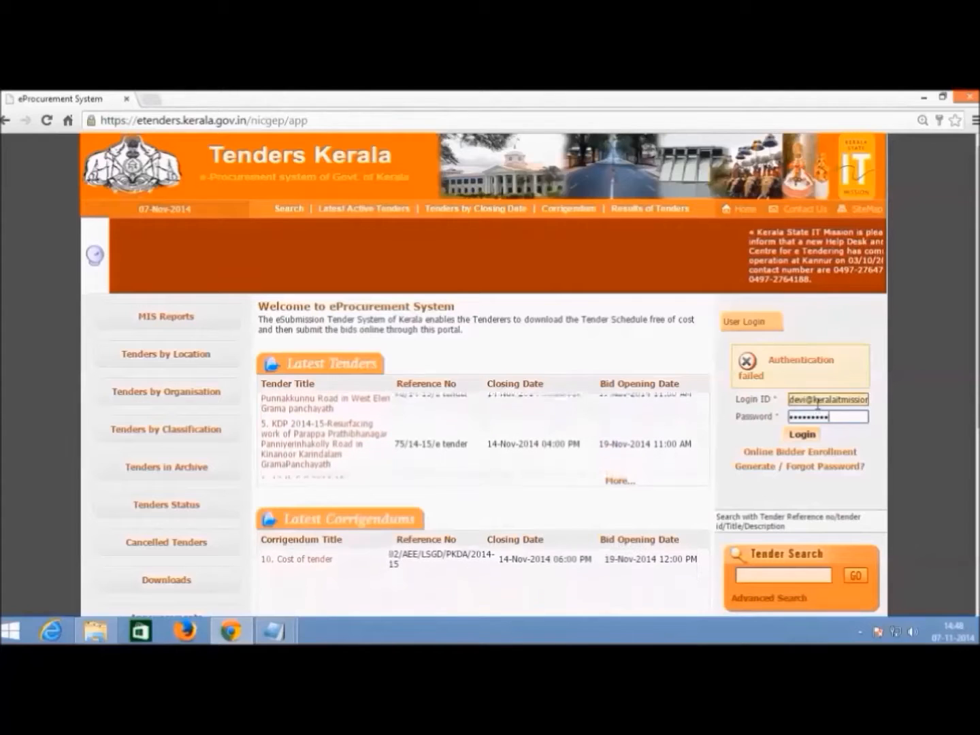
{"action": "left_click", "coordinate": [808, 431]}
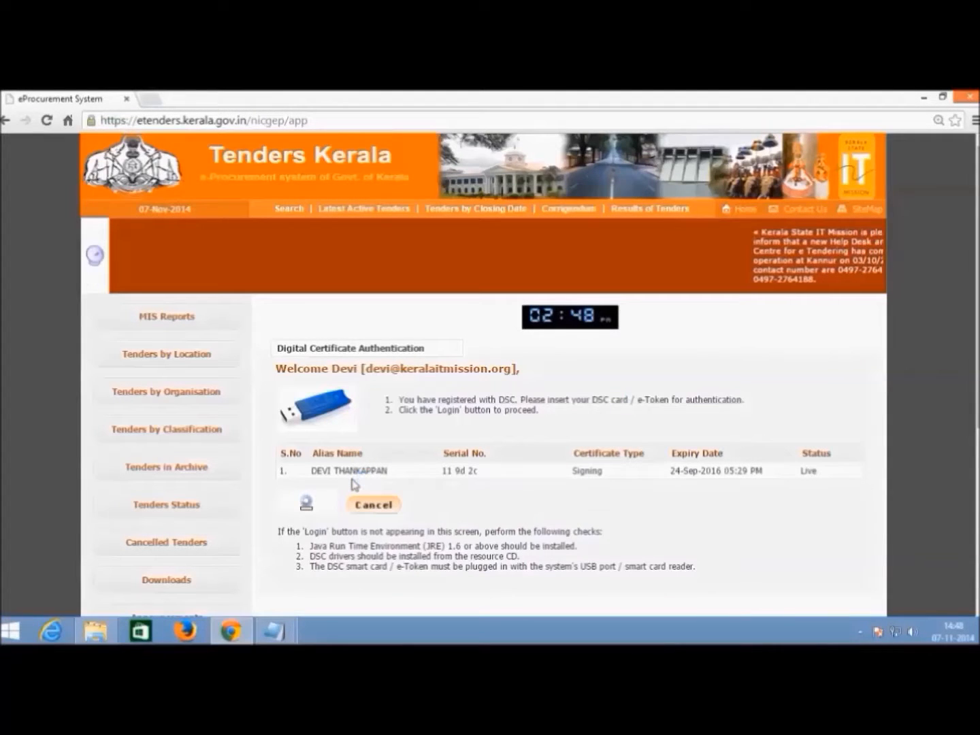
- Allow the Java signing applet and authenticate with the USB token certificate and its PIN
{"action": "left_click", "coordinate": [602, 411]}
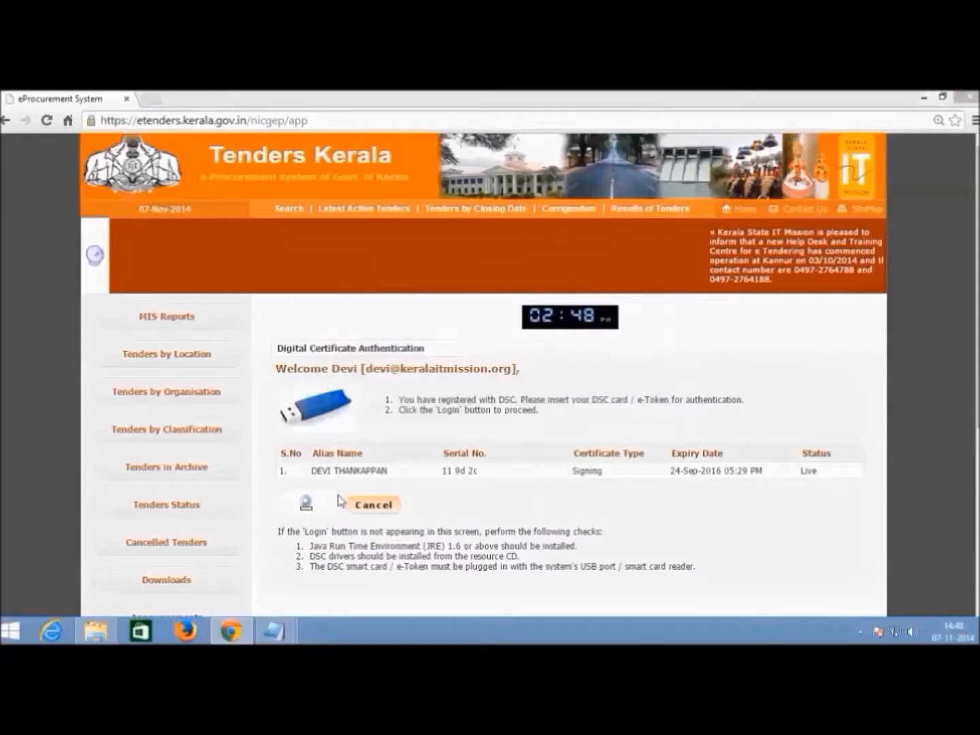
{"action": "left_click", "coordinate": [589, 445]}
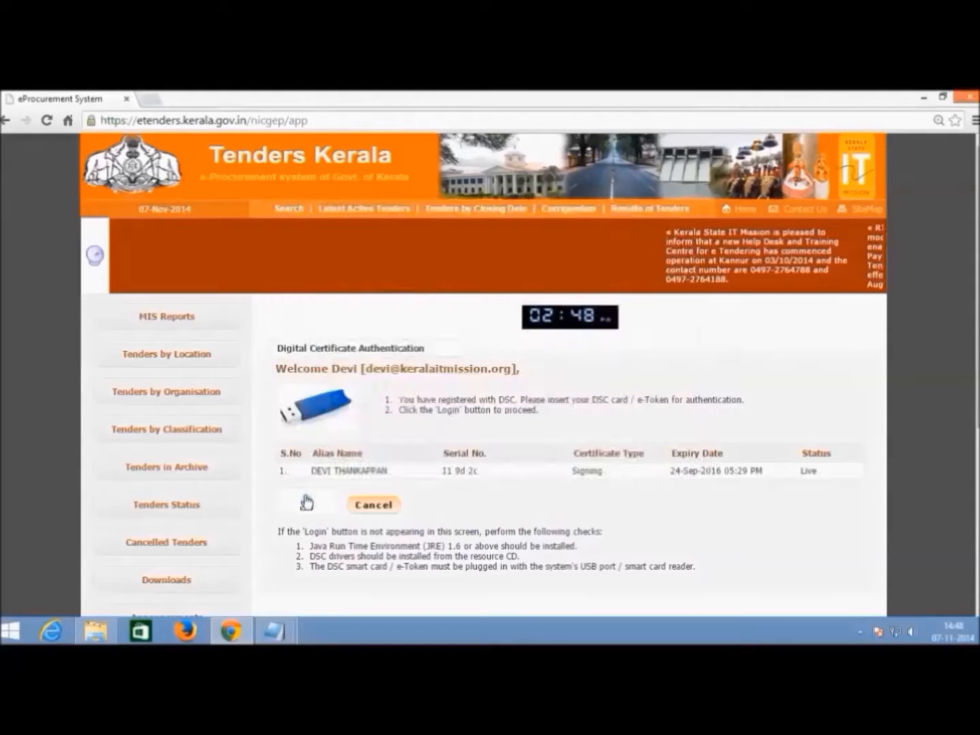
{"action": "left_click", "coordinate": [312, 504]}
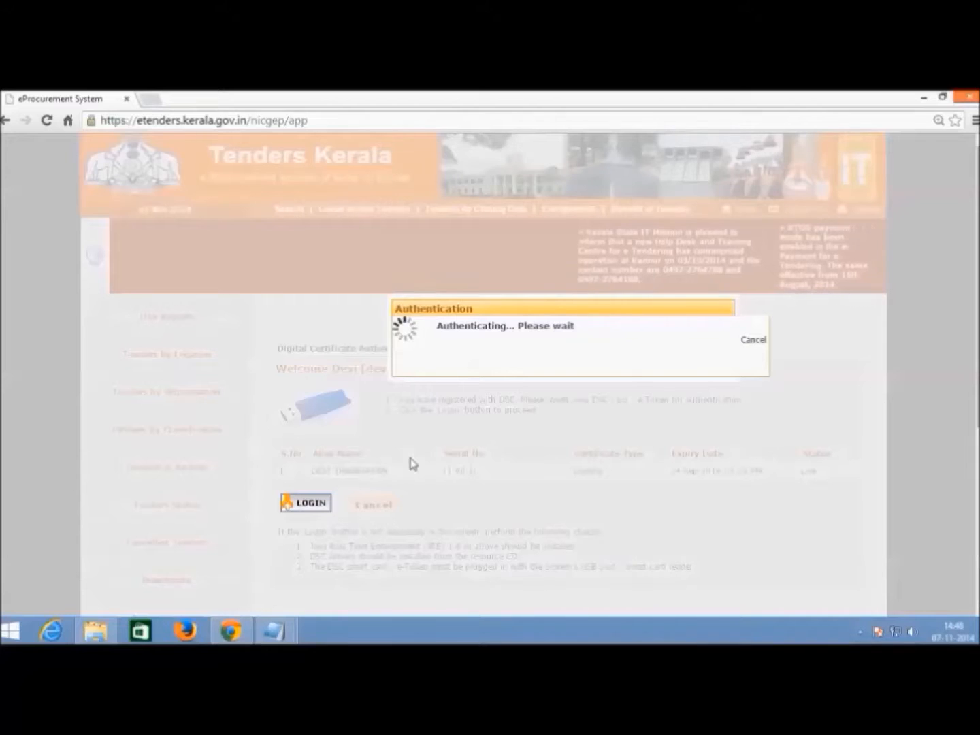
{"action": "left_click", "coordinate": [555, 464]}
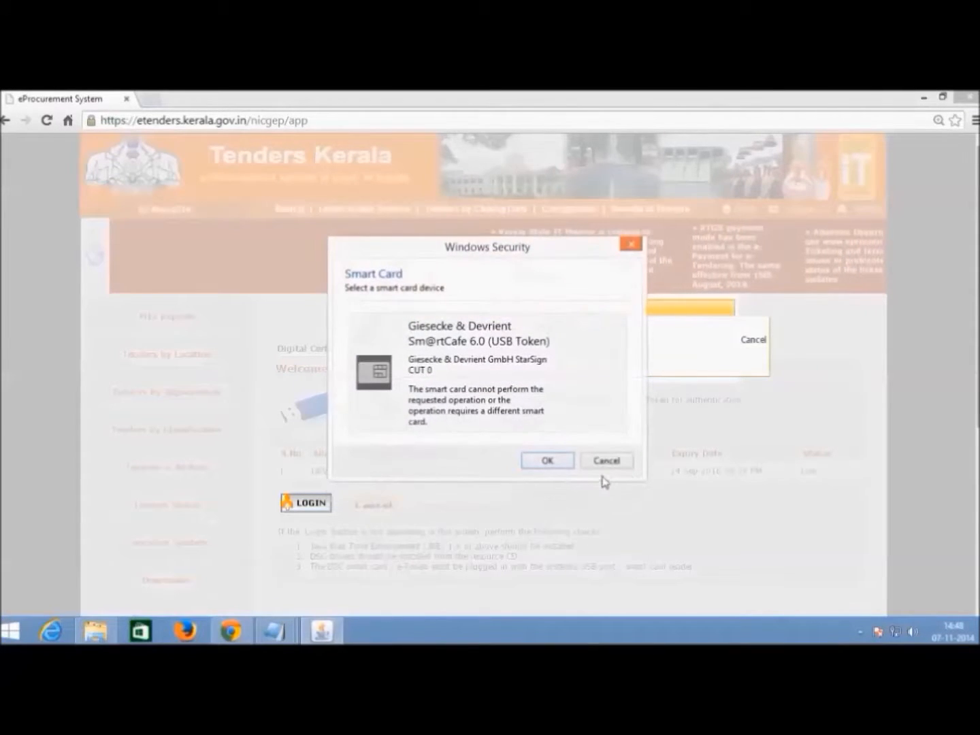
{"action": "left_click", "coordinate": [602, 463]}
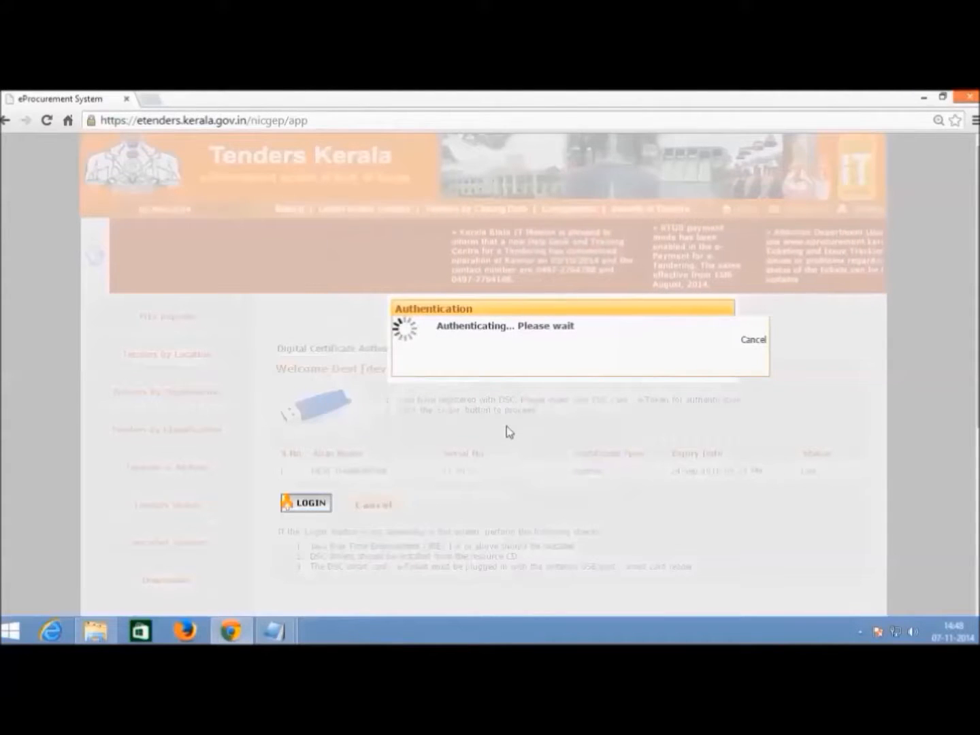
{"action": "type", "text": "••••••••"}
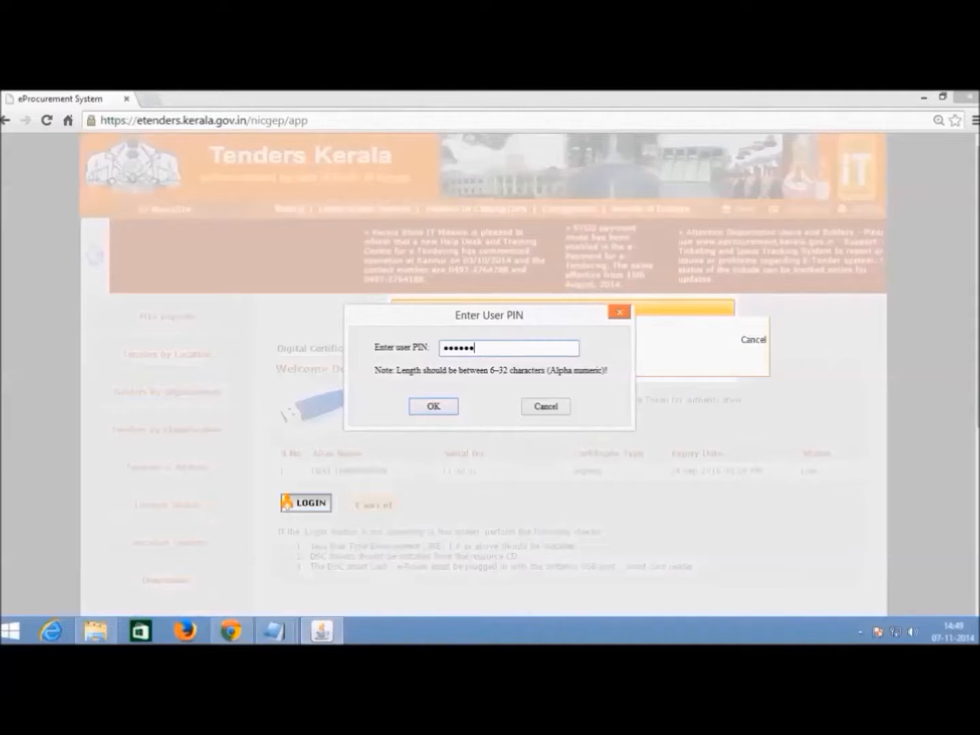
{"action": "key", "text": "Return"}
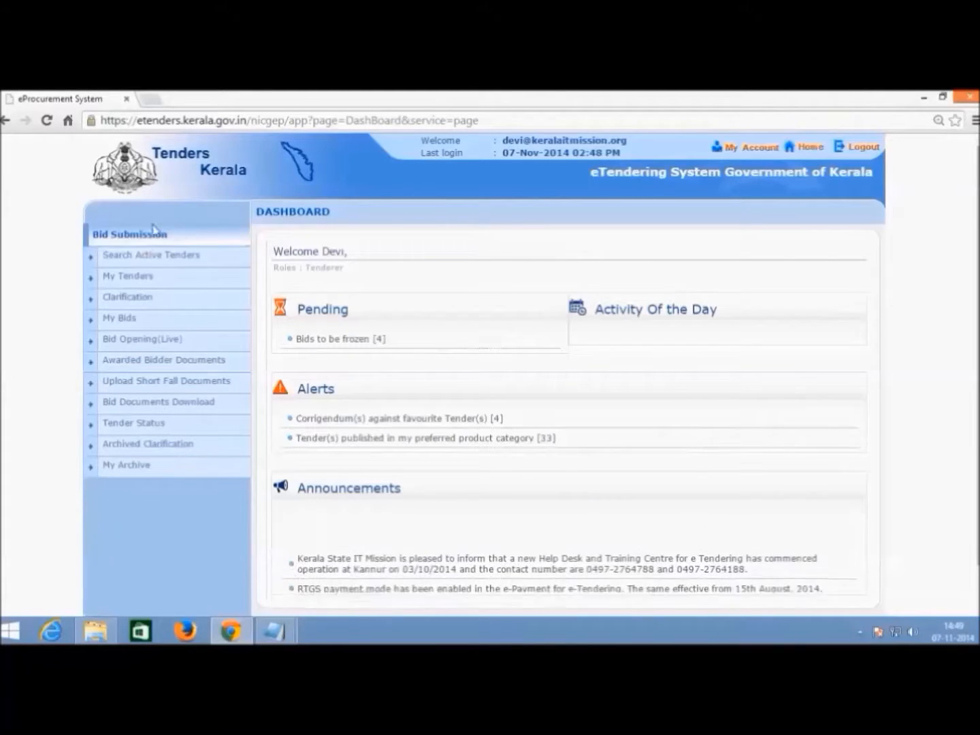
- Search Active Tenders with keyword TEST
{"action": "left_click", "coordinate": [145, 255]}
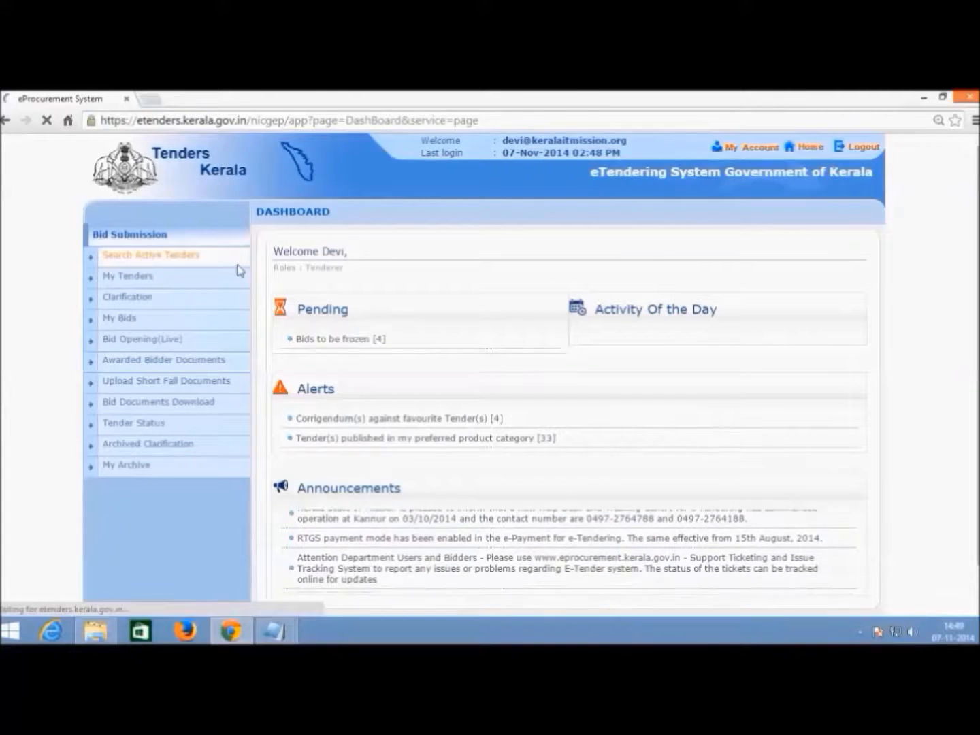
{"action": "left_click", "coordinate": [693, 327]}
{"action": "type", "text": "TEST"}
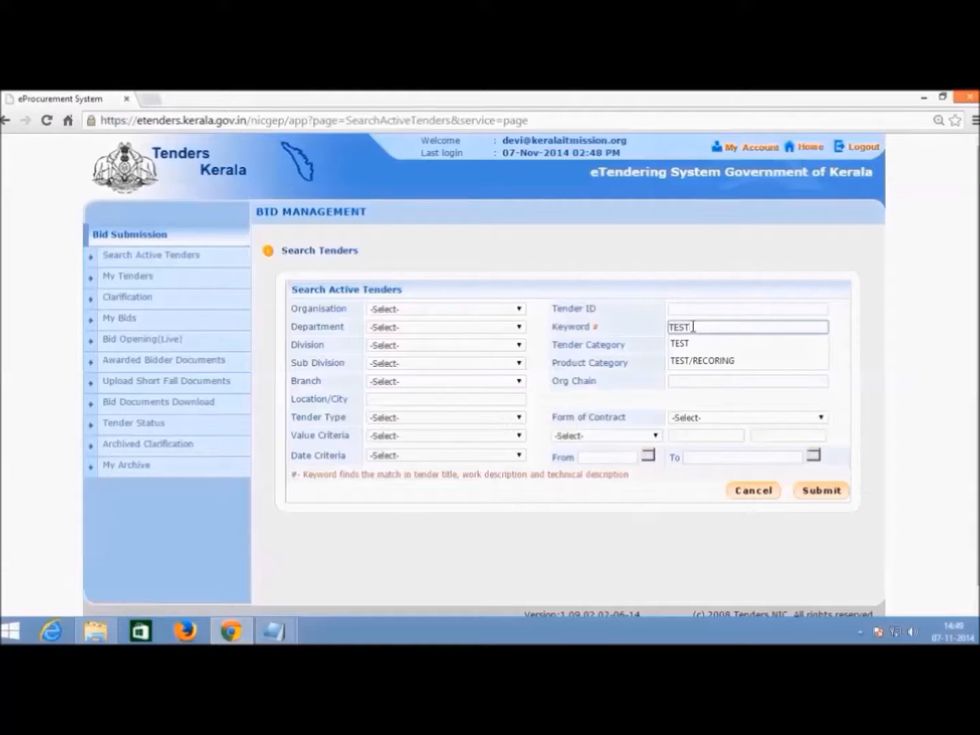
{"action": "left_click", "coordinate": [841, 491]}
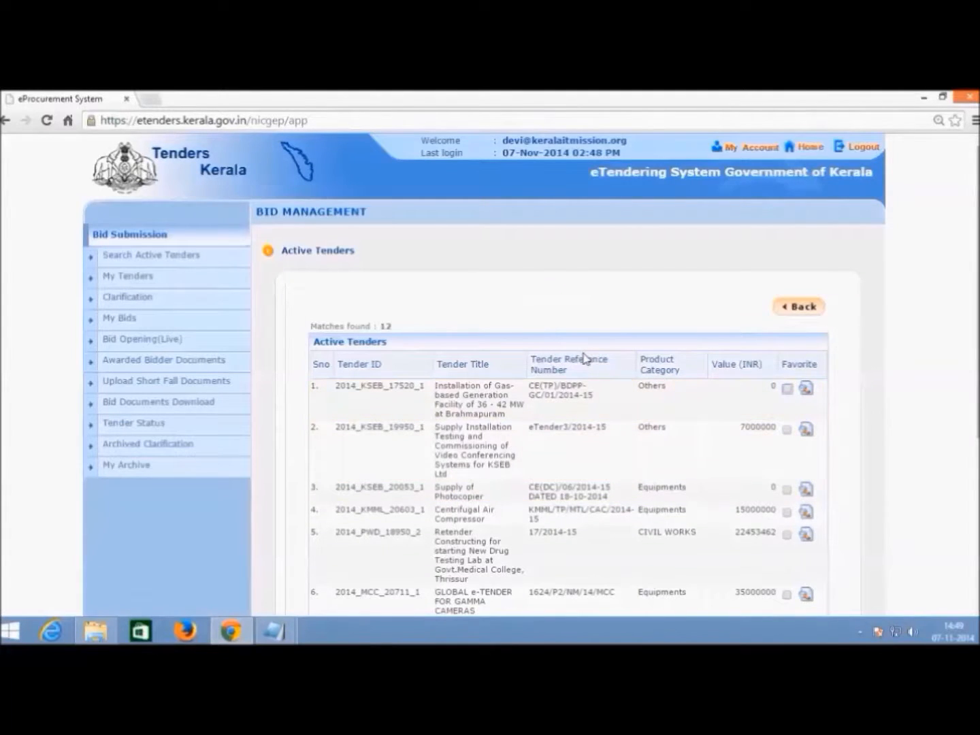
- On results page 2, save the Test recording tender as a favourite
{"action": "scroll", "coordinate": [584, 359], "scroll_direction": "down", "scroll_amount": 4}
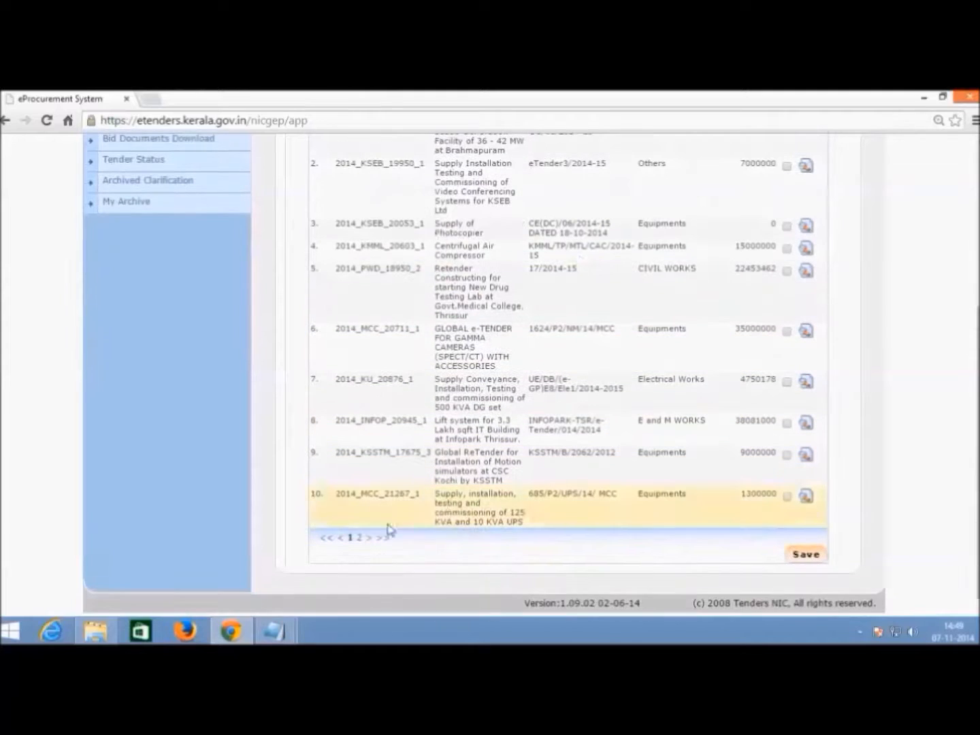
{"action": "left_click", "coordinate": [360, 537]}
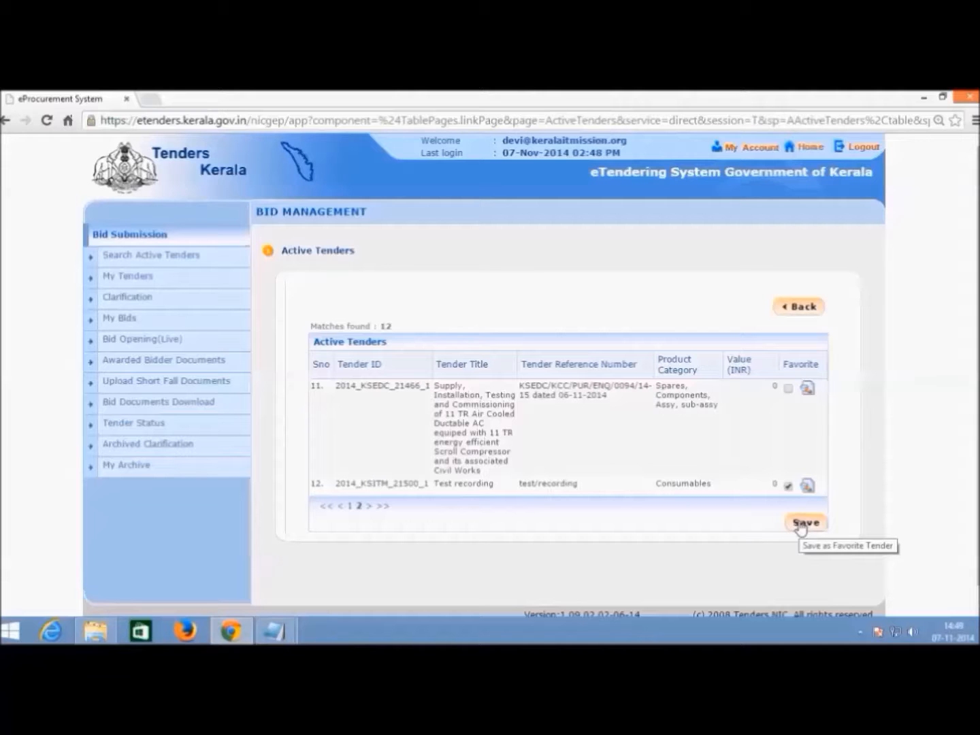
{"action": "left_click", "coordinate": [803, 524]}
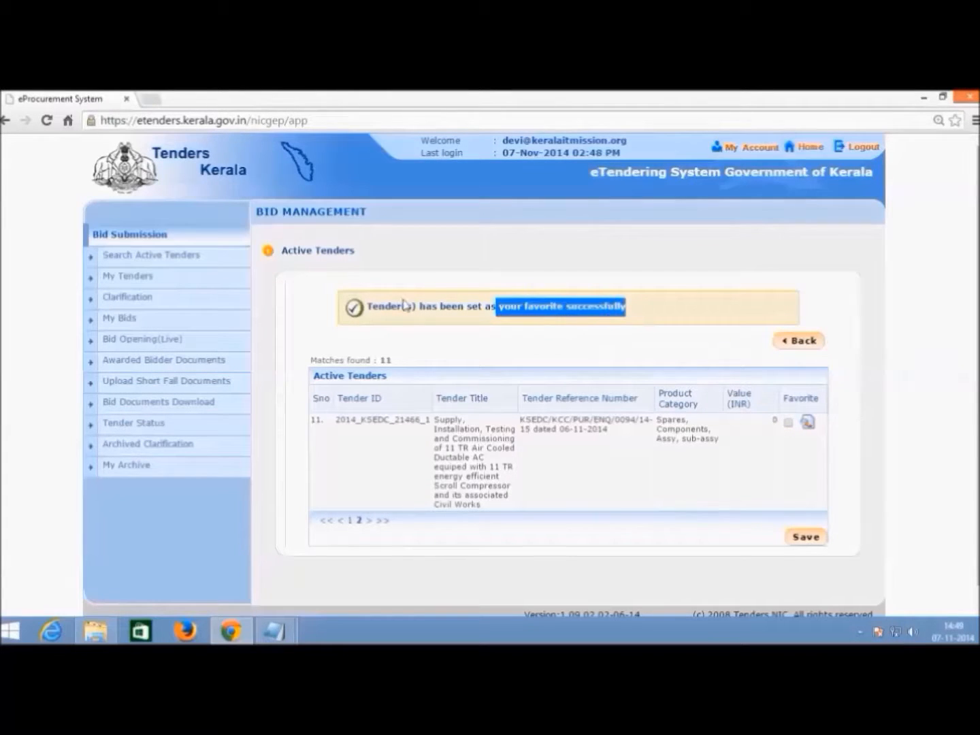
{"action": "left_click", "coordinate": [416, 273]}
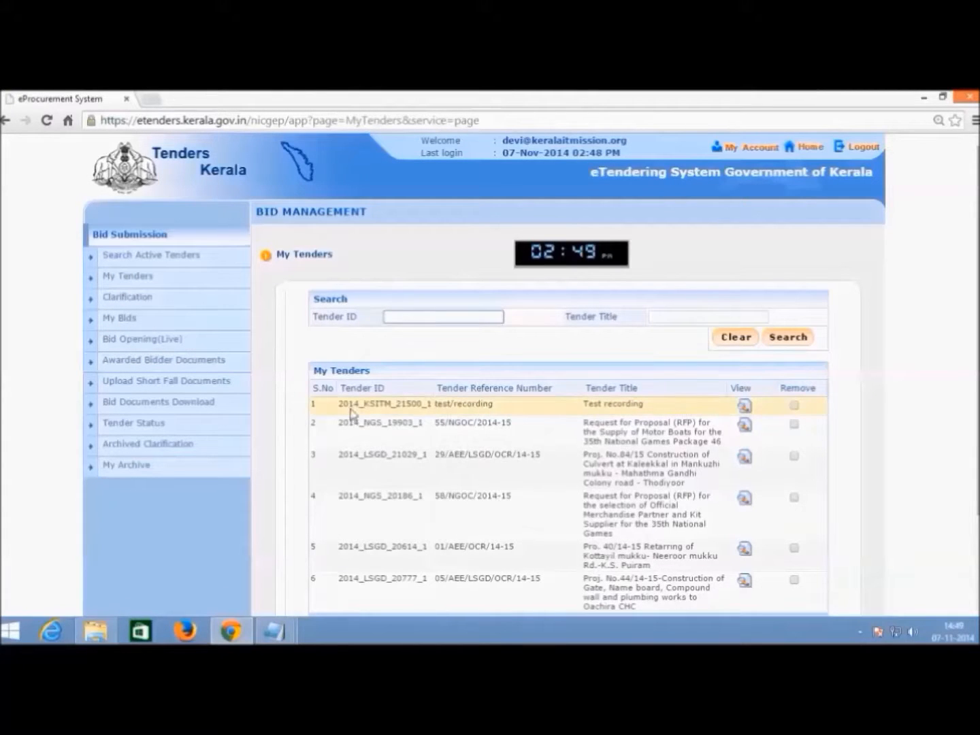
- Open tender 2014_KSITM_21500_1 from My Tenders and review its critical dates and documents
{"action": "left_click", "coordinate": [745, 408]}
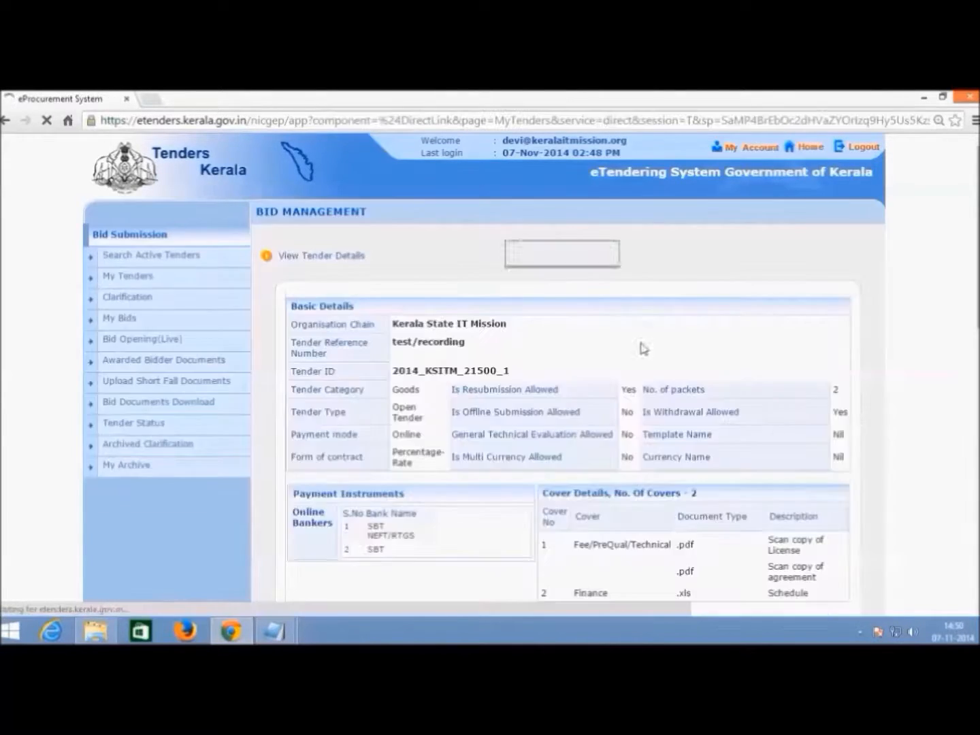
{"action": "scroll", "coordinate": [640, 343], "scroll_direction": "down", "scroll_amount": 10}
{"action": "scroll", "coordinate": [631, 317], "scroll_direction": "up", "scroll_amount": 10}
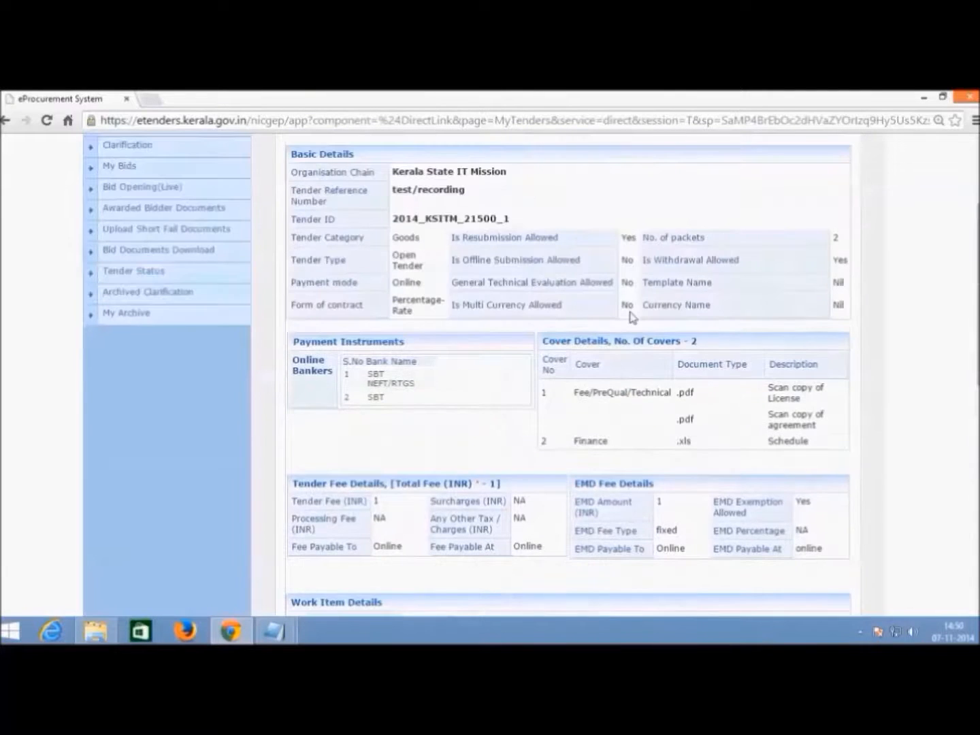
{"action": "scroll", "coordinate": [630, 316], "scroll_direction": "up", "scroll_amount": 3}
{"action": "scroll", "coordinate": [627, 333], "scroll_direction": "down", "scroll_amount": 4}
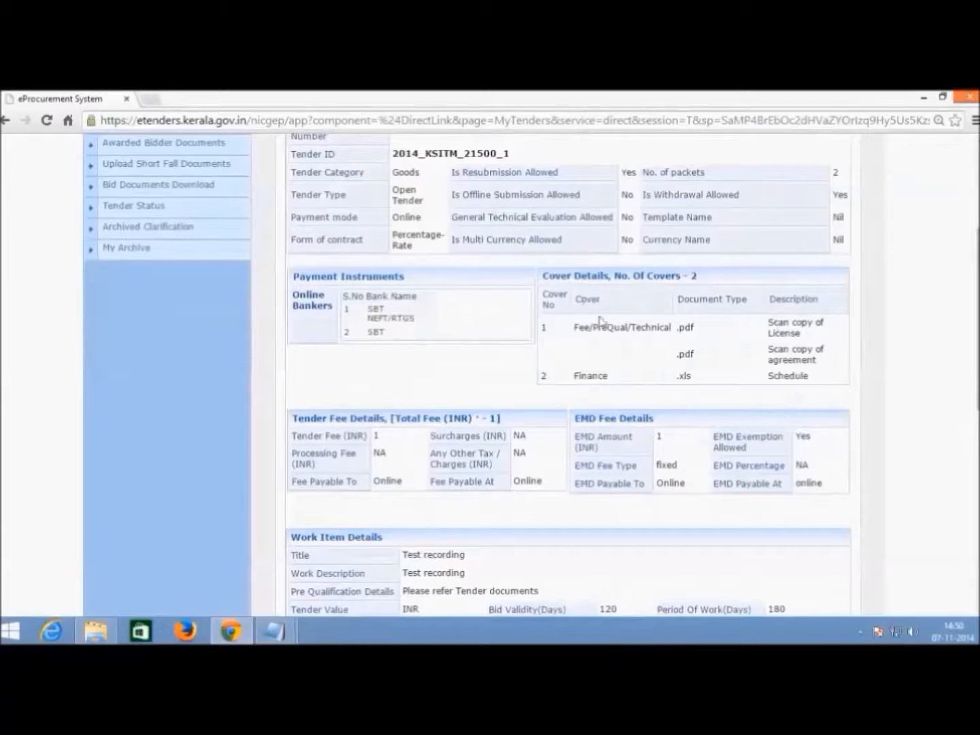
{"action": "scroll", "coordinate": [760, 371], "scroll_direction": "down", "scroll_amount": 1}
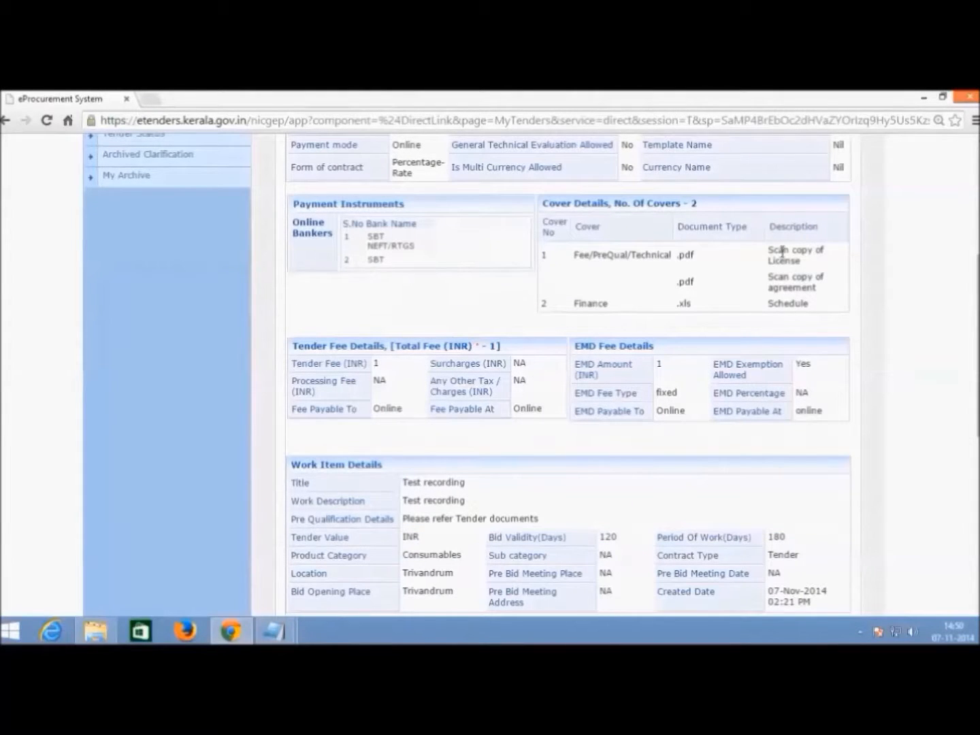
{"action": "scroll", "coordinate": [792, 350], "scroll_direction": "down", "scroll_amount": 5}
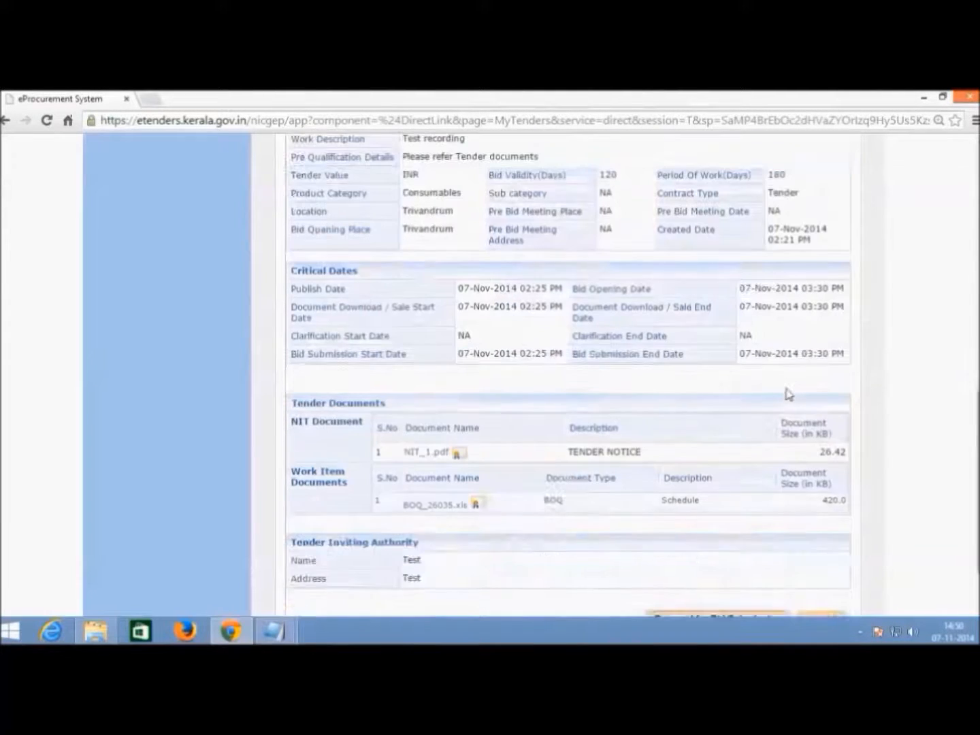
{"action": "scroll", "coordinate": [788, 394], "scroll_direction": "down", "scroll_amount": 1}
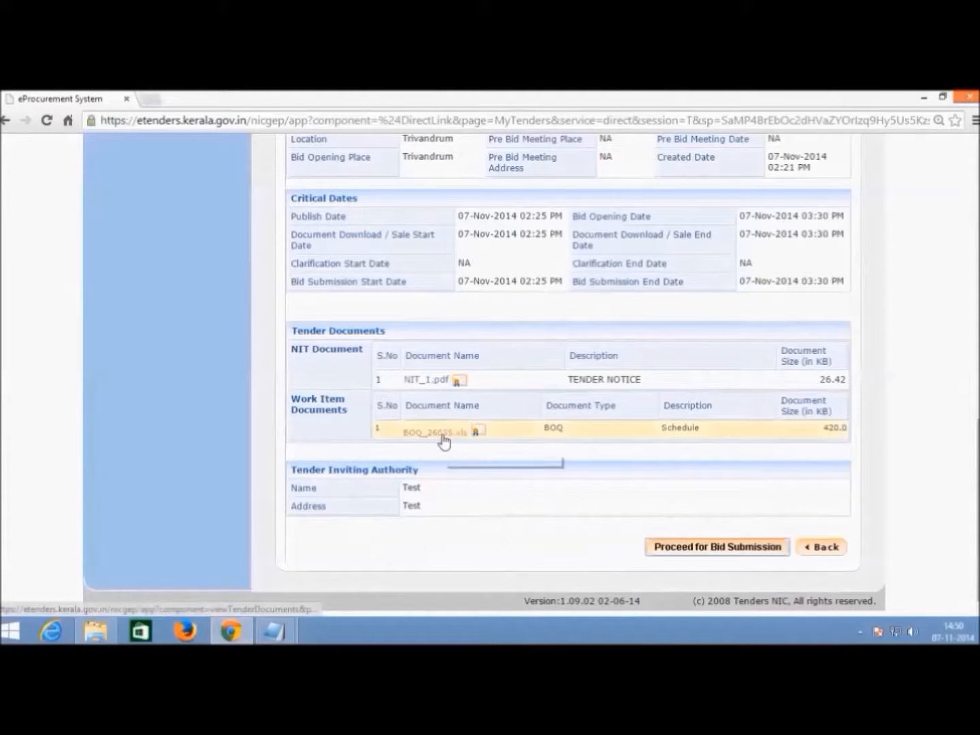
{"action": "scroll", "coordinate": [654, 440], "scroll_direction": "up", "scroll_amount": 3}
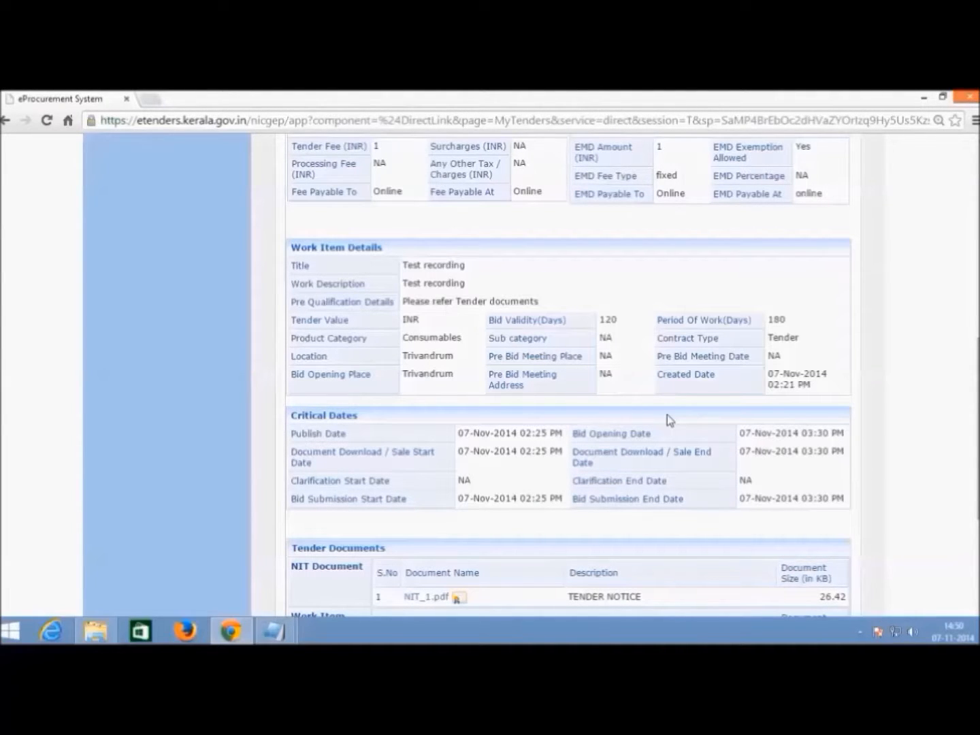
{"action": "scroll", "coordinate": [684, 416], "scroll_direction": "down", "scroll_amount": 3}
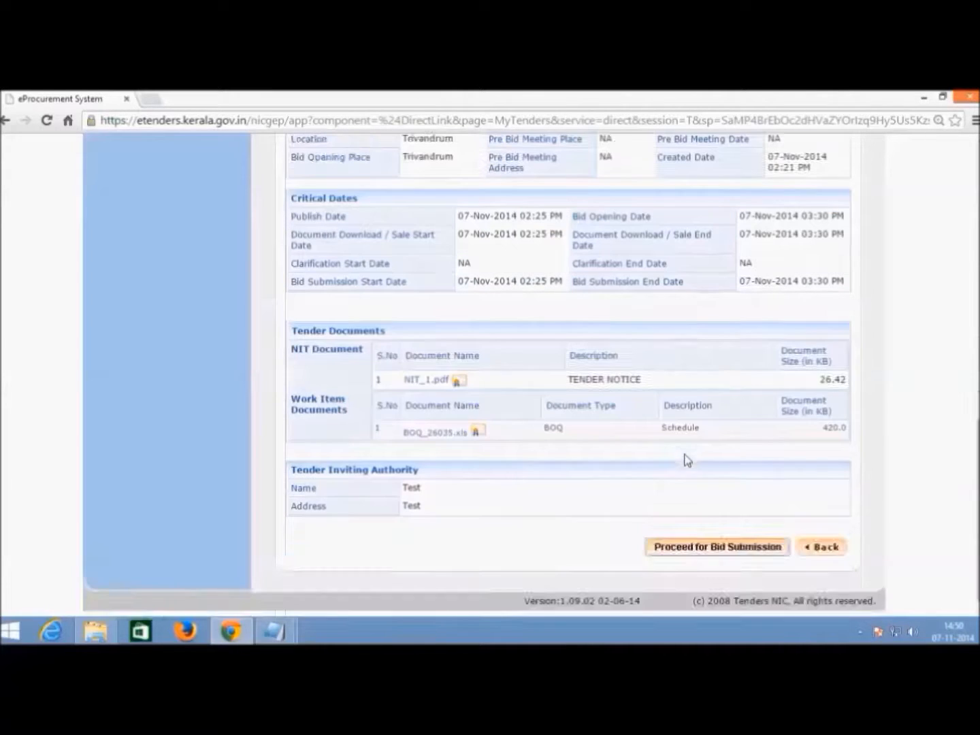
- Download BOQ_26035.xls from Work Item Documents and view its Construction of Road schedule
{"action": "left_click", "coordinate": [437, 439]}
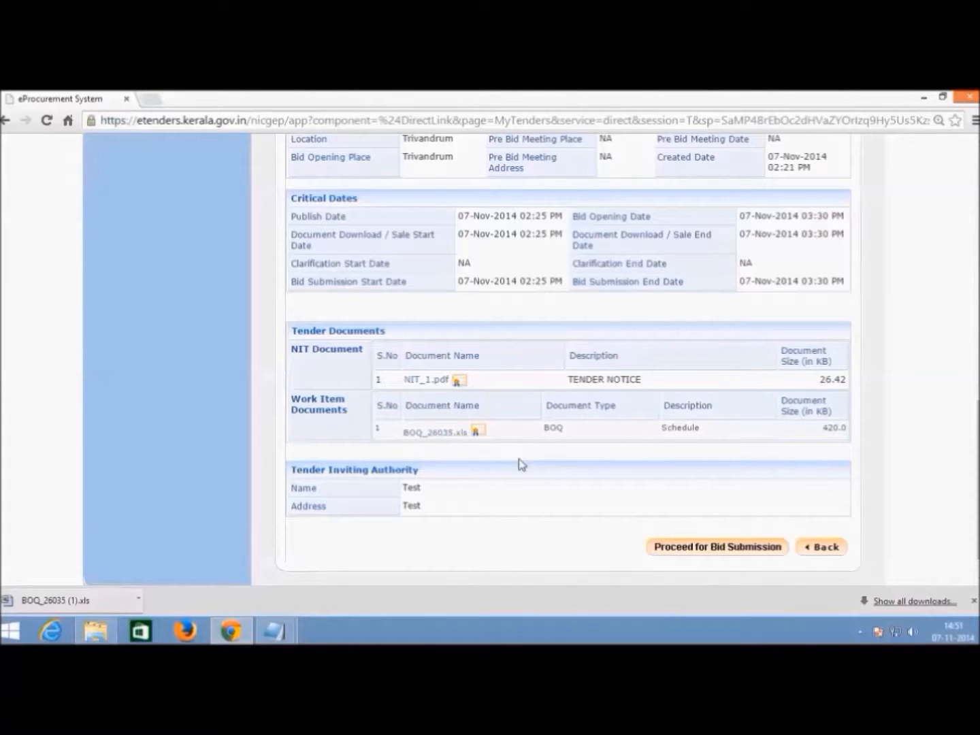
{"action": "double_click", "coordinate": [694, 429]}
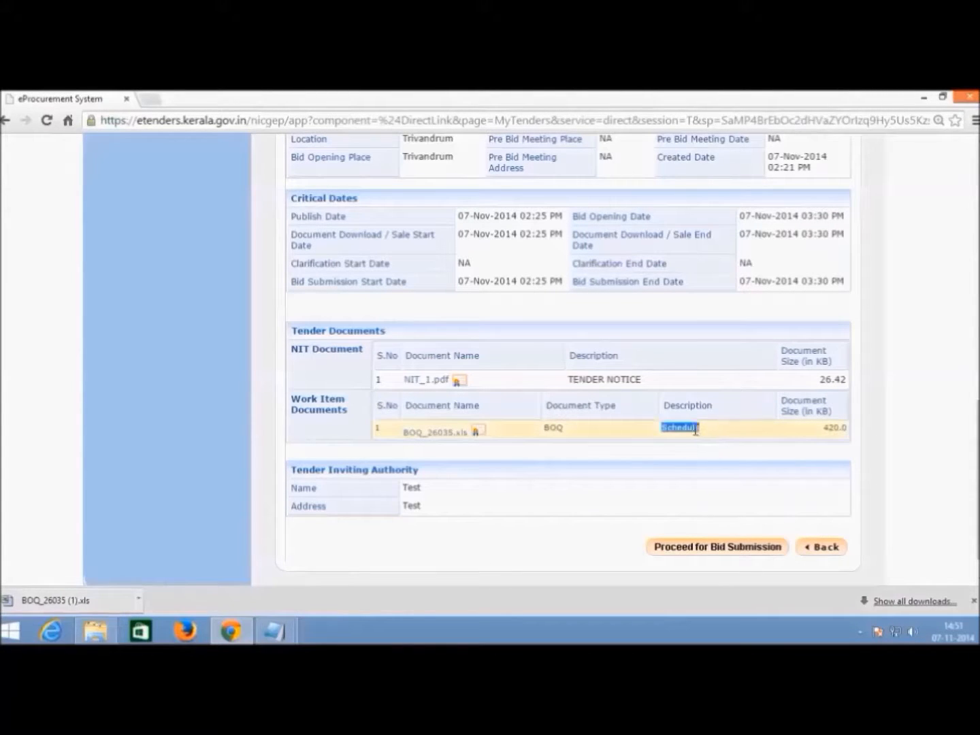
{"action": "triple_click", "coordinate": [616, 377]}
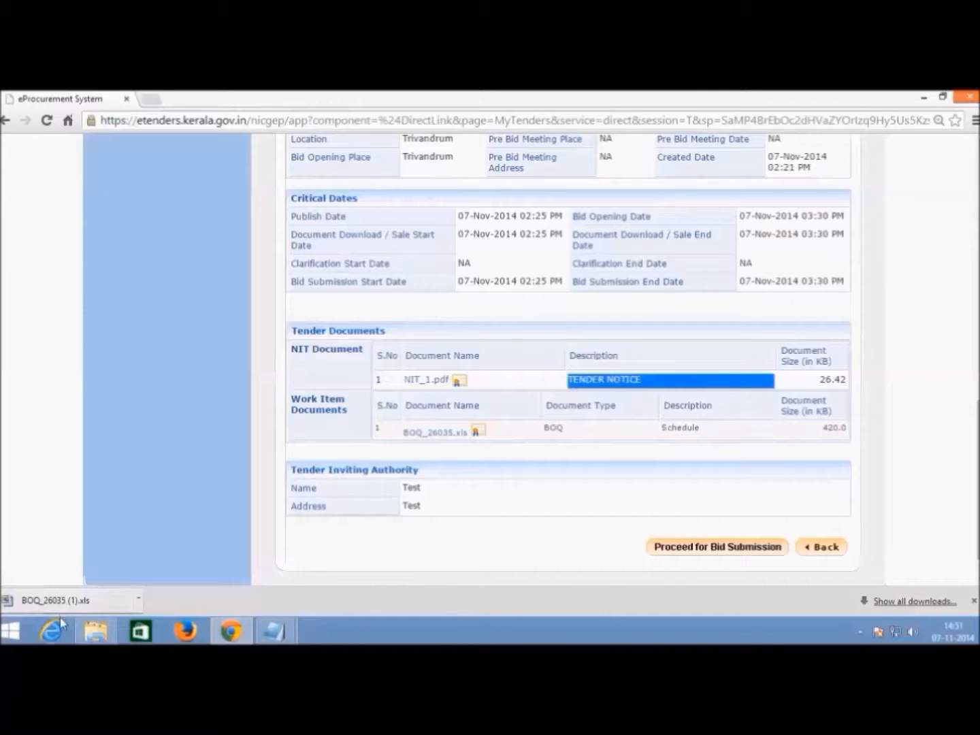
{"action": "scroll", "coordinate": [505, 407], "scroll_direction": "up", "scroll_amount": 1}
{"action": "scroll", "coordinate": [505, 407], "scroll_direction": "down", "scroll_amount": 1}
- Open the downloaded BOQ in Excel and enable its blocked content
{"action": "left_click", "coordinate": [100, 601]}
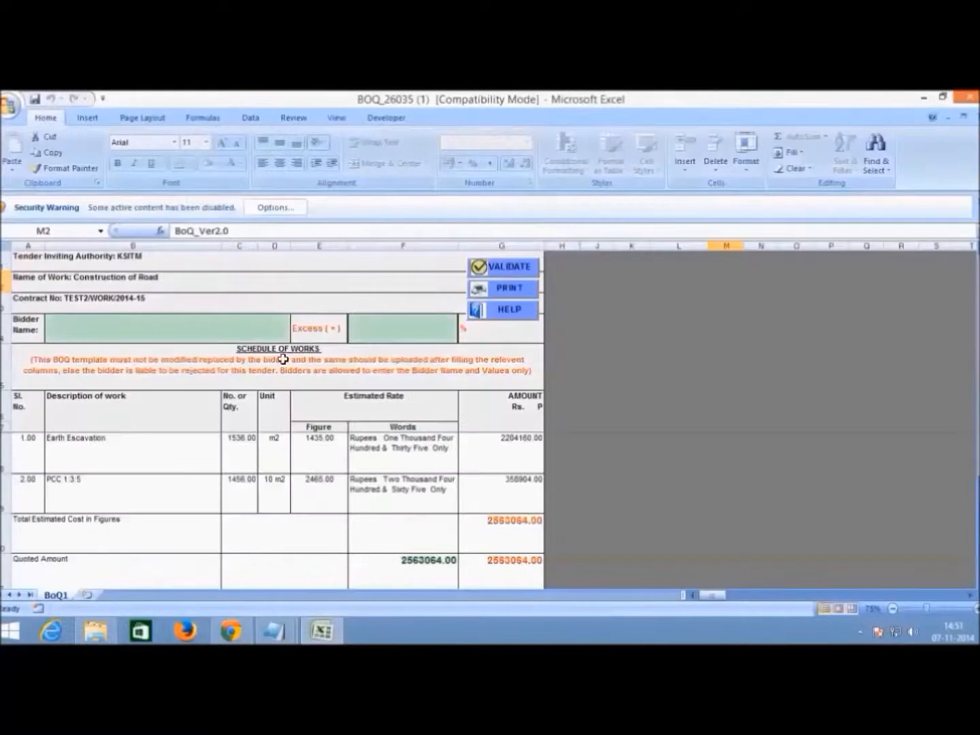
{"action": "left_click", "coordinate": [286, 211]}
{"action": "left_click", "coordinate": [380, 392]}
{"action": "left_click", "coordinate": [569, 493]}
{"action": "left_click", "coordinate": [620, 436]}
- Enter the bidder name in B4, choose Less (-) in E4 and 5.6 in F4
{"action": "left_click", "coordinate": [221, 302]}
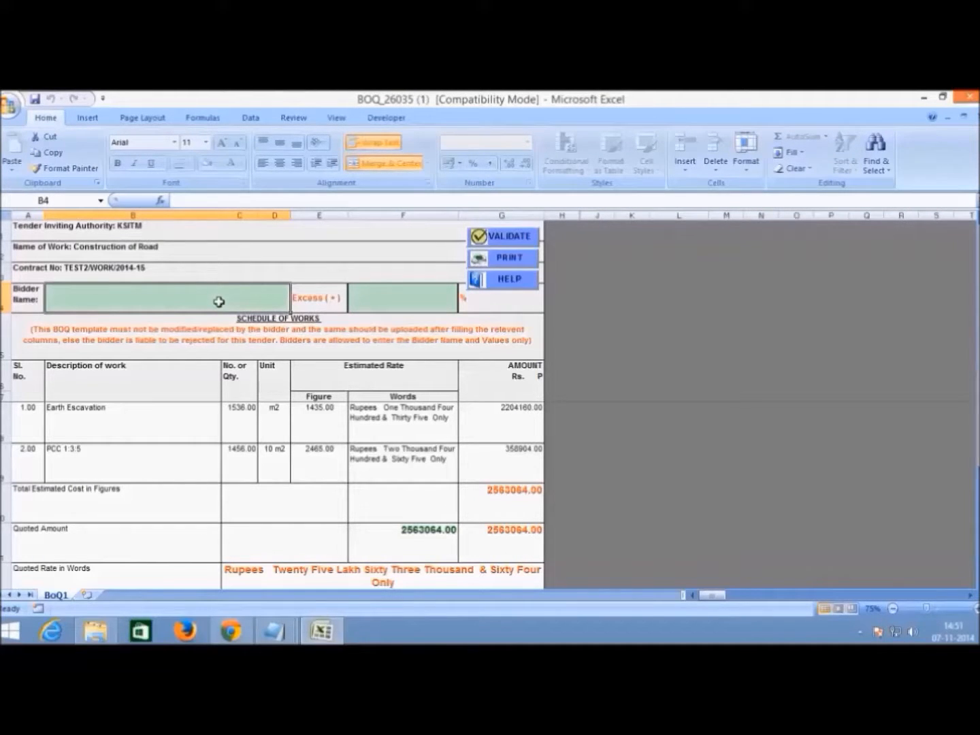
{"action": "type", "text": "dEVI"}
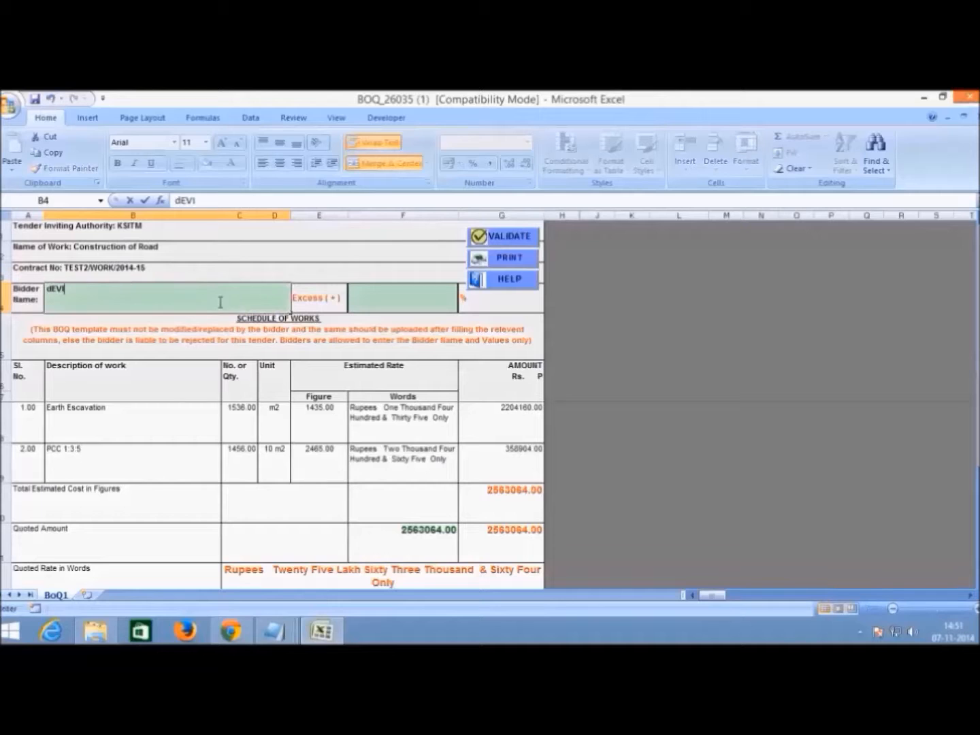
{"action": "key", "text": "BackSpace"}
{"action": "key", "text": "BackSpace"}
{"action": "key", "text": "BackSpace"}
{"action": "key", "text": "BackSpace"}
{"action": "type", "text": "Devi"}
{"action": "left_click", "coordinate": [297, 297]}
{"action": "left_click", "coordinate": [354, 305]}
{"action": "left_click", "coordinate": [320, 314]}
{"action": "left_click", "coordinate": [388, 302]}
{"action": "type", "text": "5.6"}
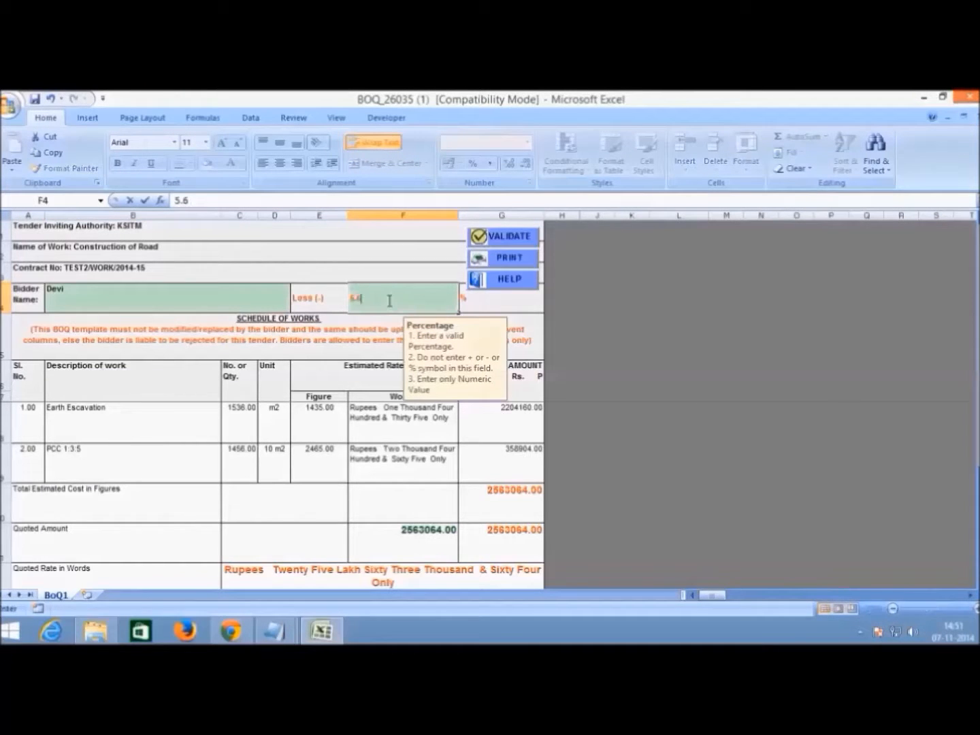
{"action": "key", "text": "Return"}
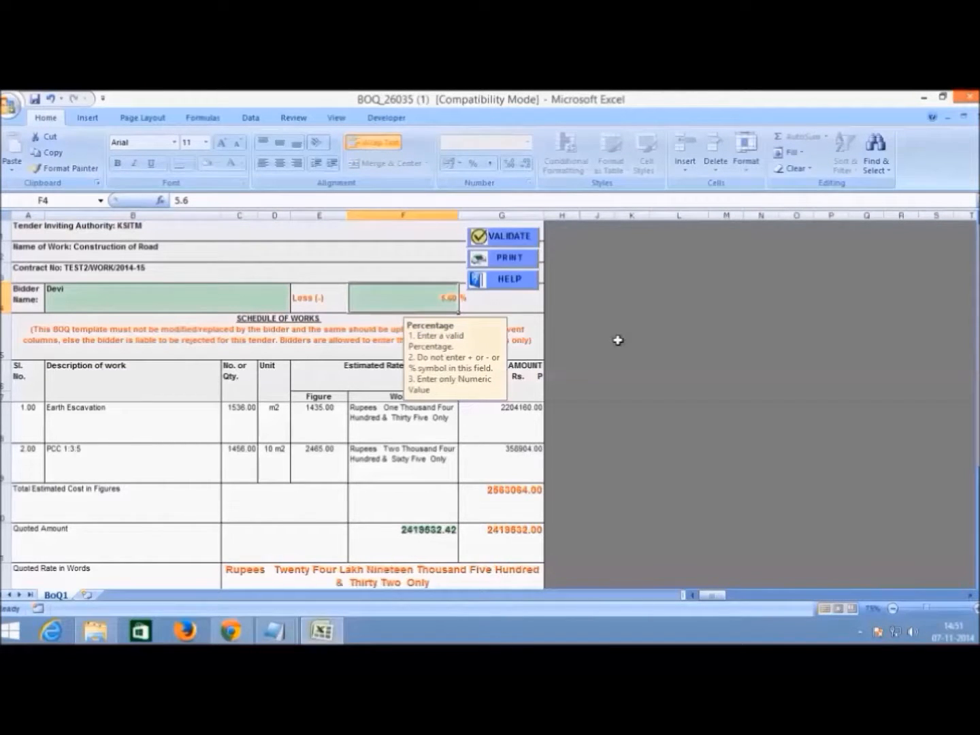
- Close the validated BOQ, saving changes in the older Excel format
{"action": "left_click", "coordinate": [963, 96]}
{"action": "left_click", "coordinate": [610, 417]}
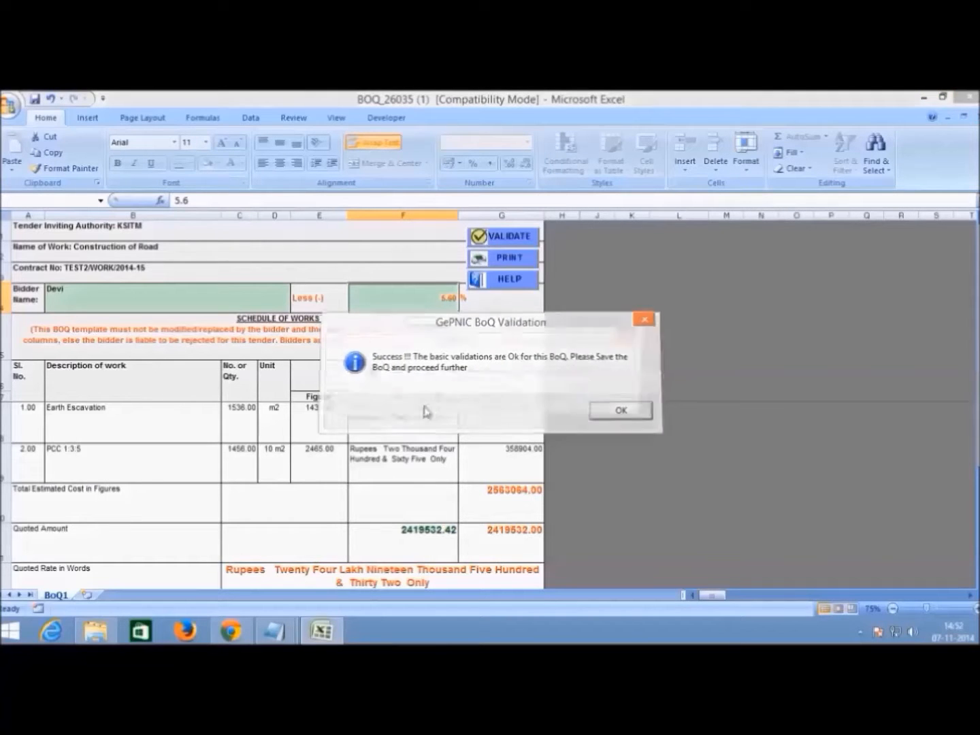
{"action": "left_click", "coordinate": [449, 402]}
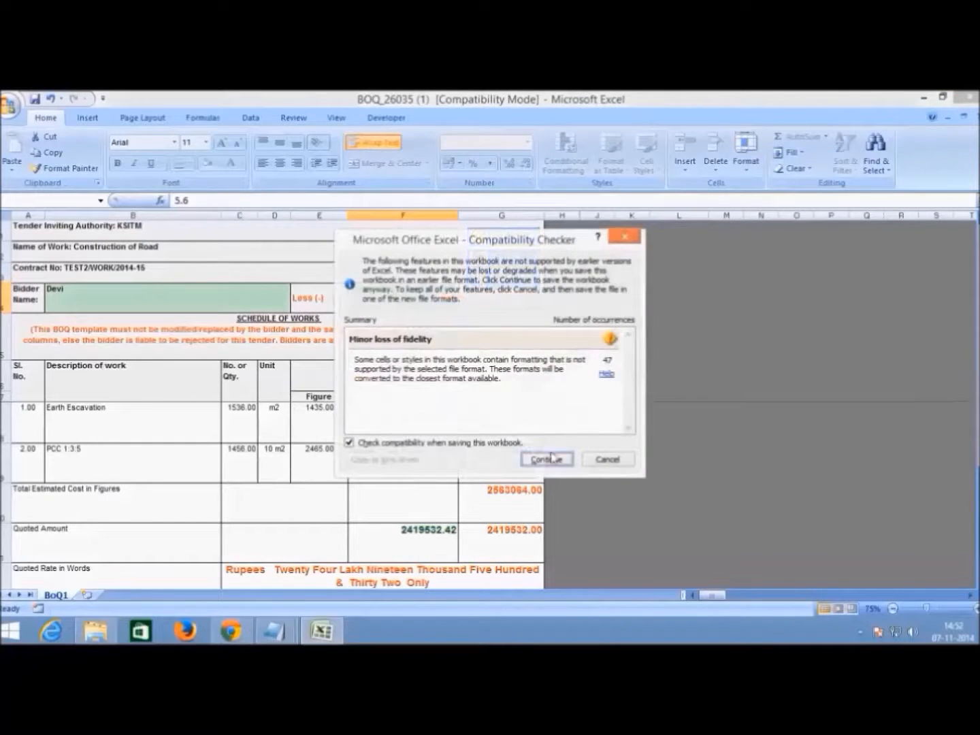
{"action": "left_click", "coordinate": [550, 459]}
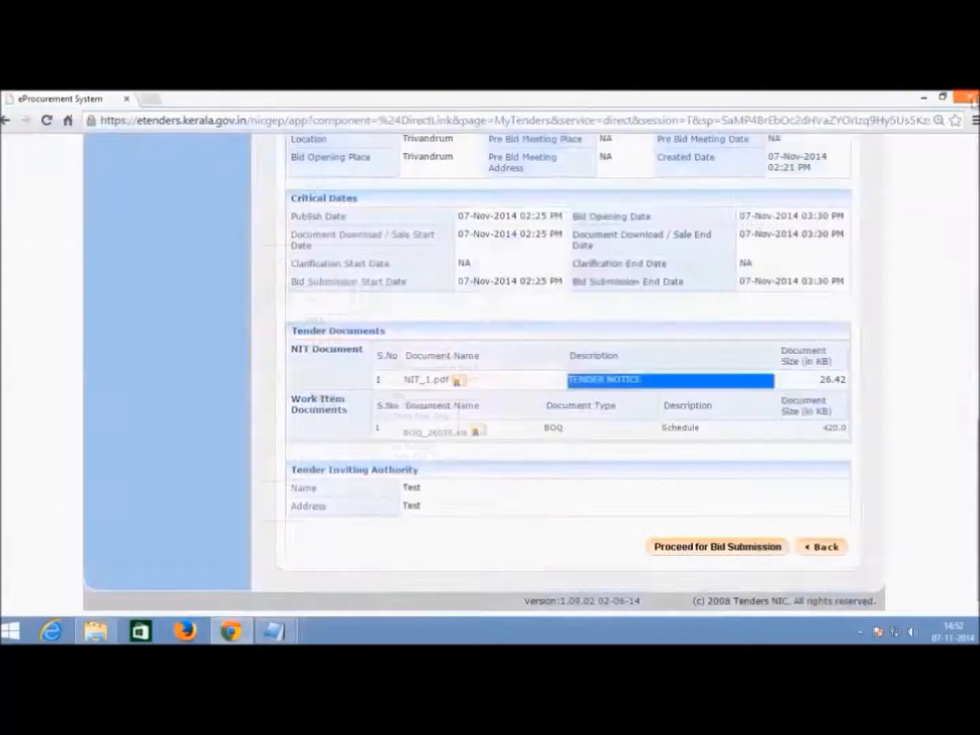
- Copy BOQ_26035 (1) from the downloads folder and paste it into the BIDDER folder
{"action": "key", "text": "ctrl+j"}
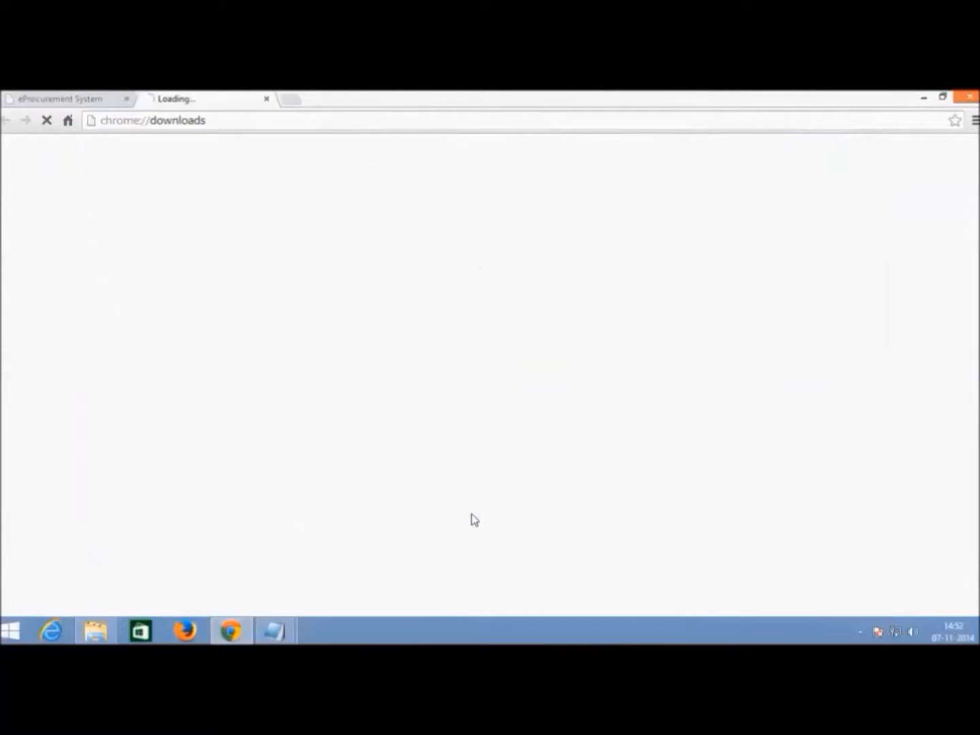
{"action": "left_click", "coordinate": [167, 232]}
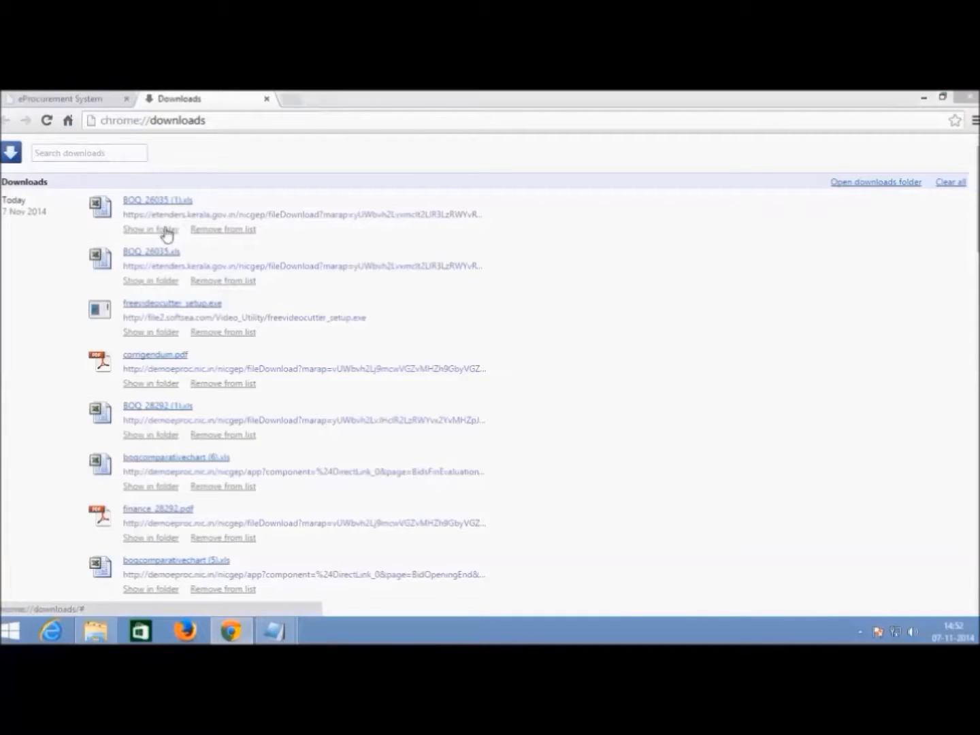
{"action": "right_click", "coordinate": [398, 438]}
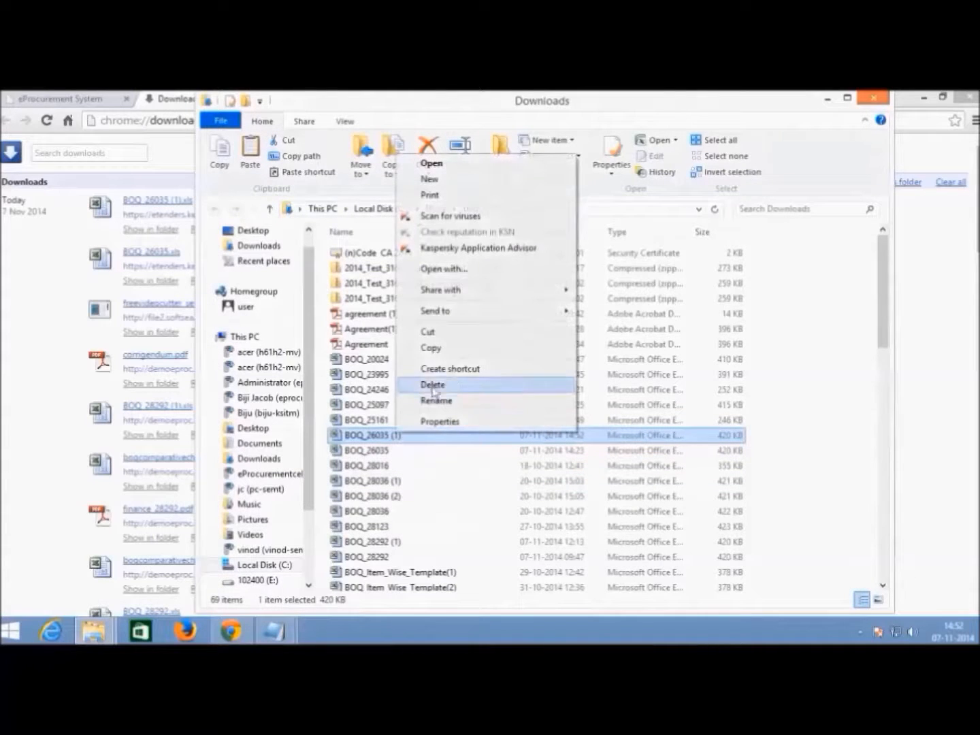
{"action": "left_click", "coordinate": [438, 350]}
{"action": "key", "text": "super+d"}
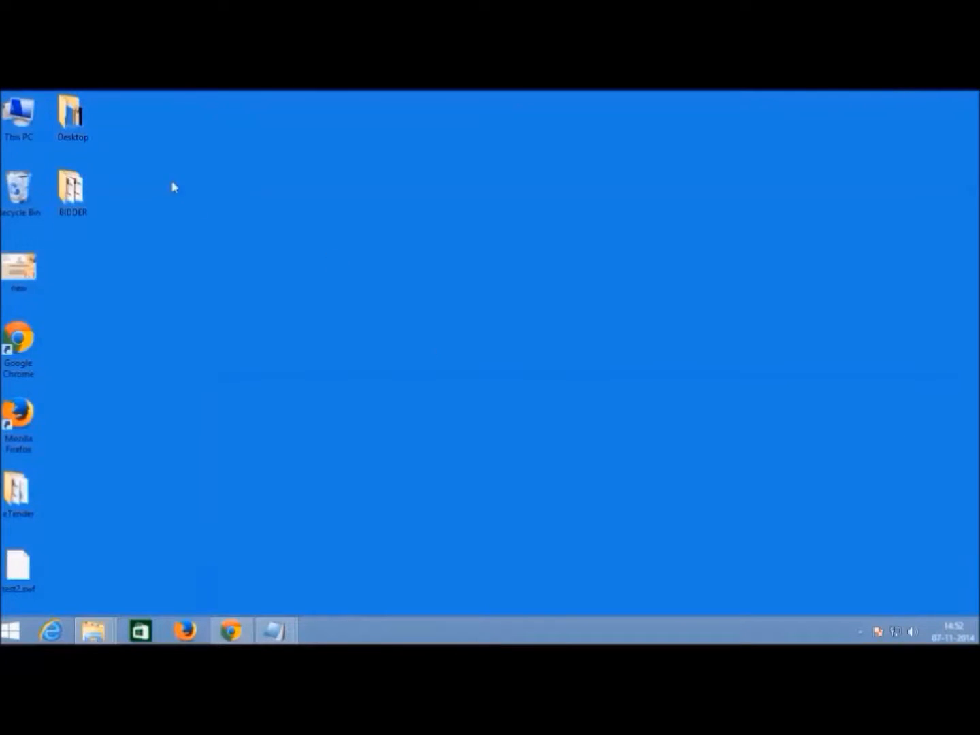
{"action": "double_click", "coordinate": [72, 193]}
{"action": "right_click", "coordinate": [480, 317]}
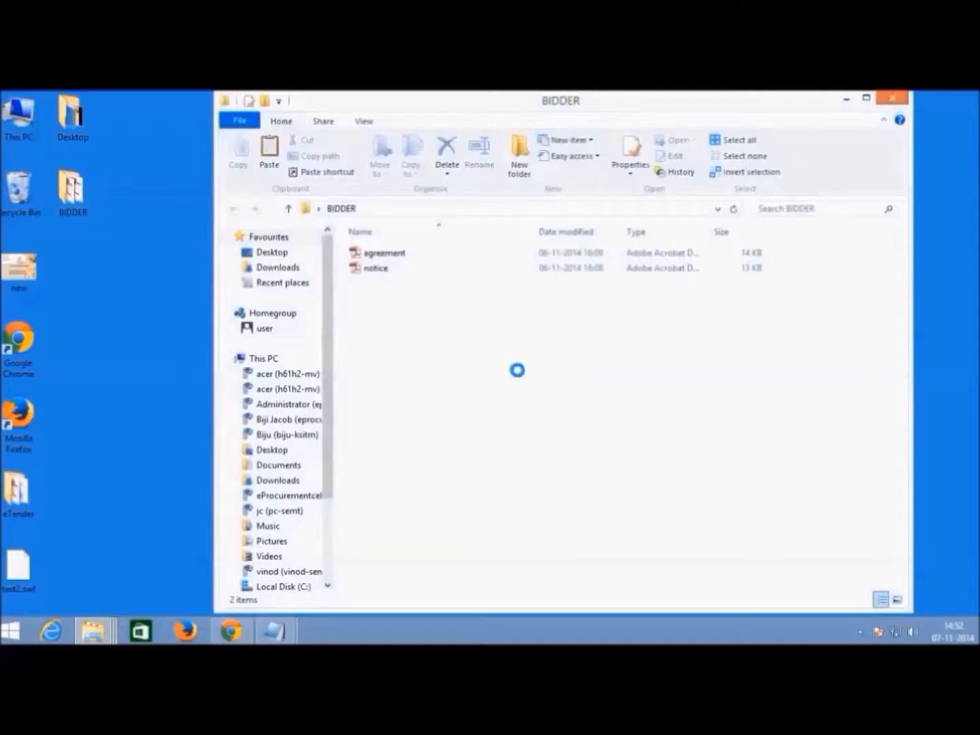
{"action": "left_click", "coordinate": [528, 416]}
- Rename the copied file to BOQ_26035 and close the BIDDER window
{"action": "right_click", "coordinate": [454, 291]}
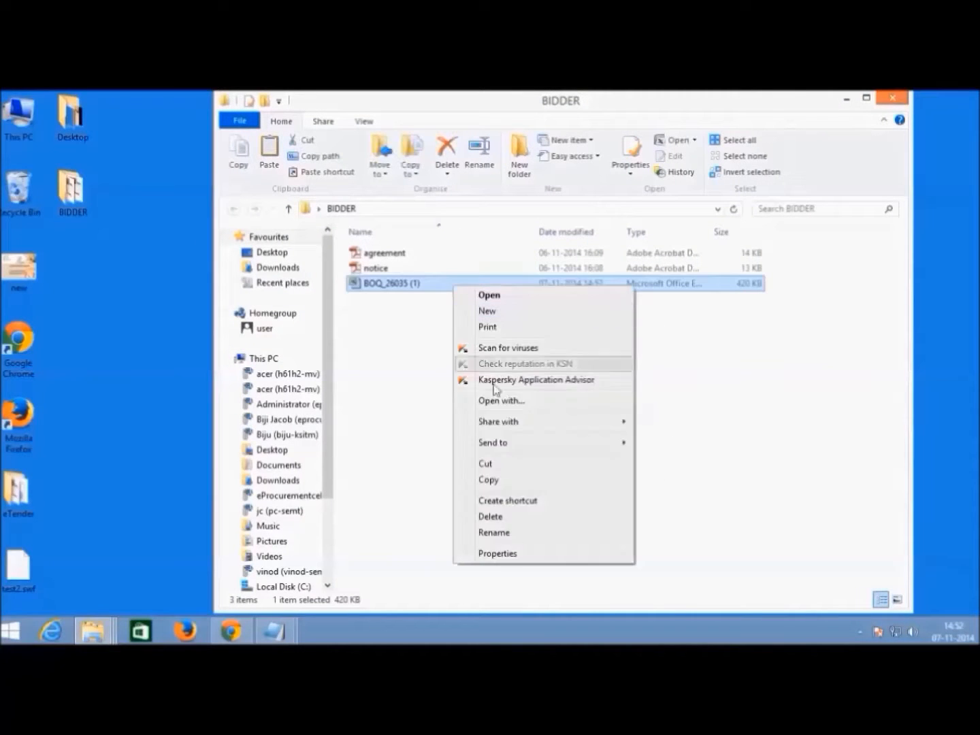
{"action": "left_click", "coordinate": [519, 530]}
{"action": "left_click", "coordinate": [438, 281]}
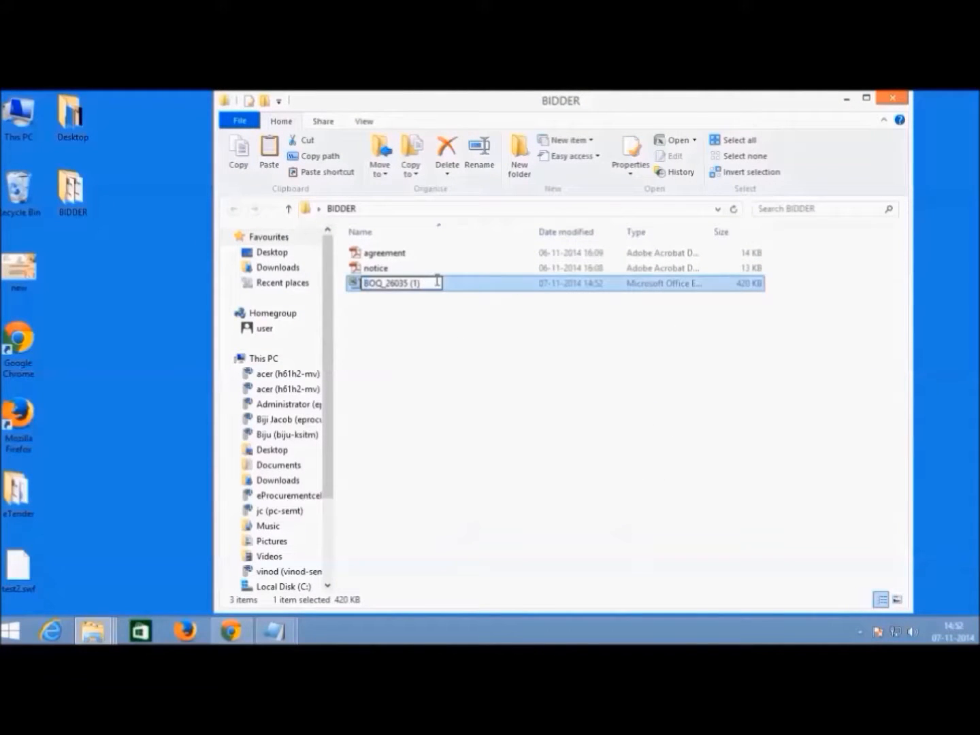
{"action": "key", "text": "ctrl+a"}
{"action": "key", "text": "BackSpace"}
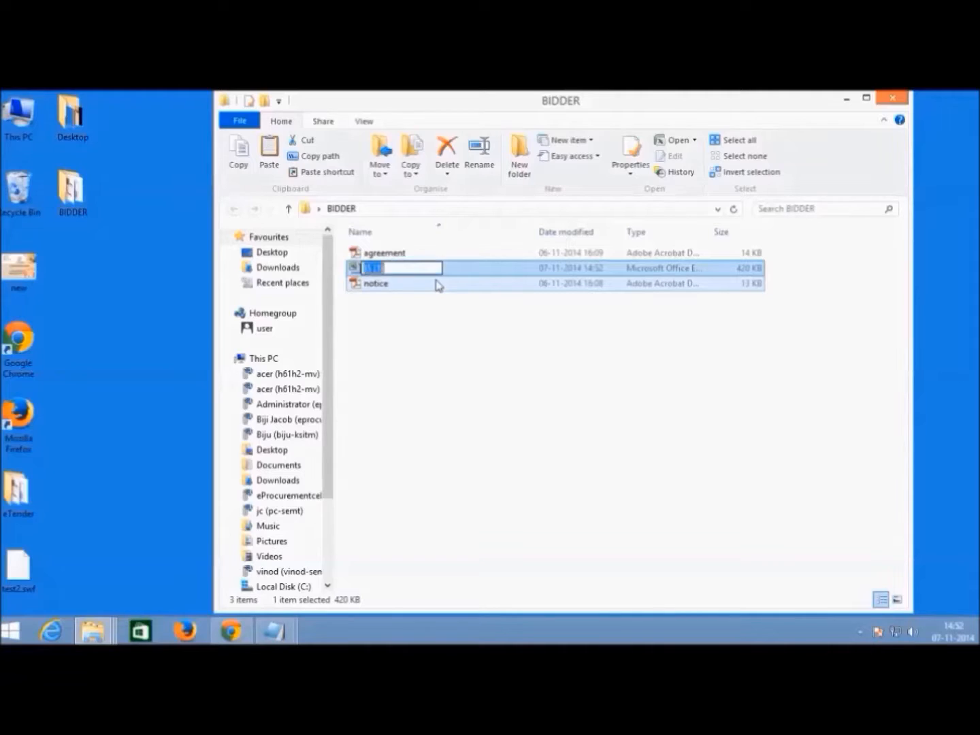
{"action": "key", "text": "ctrl+z"}
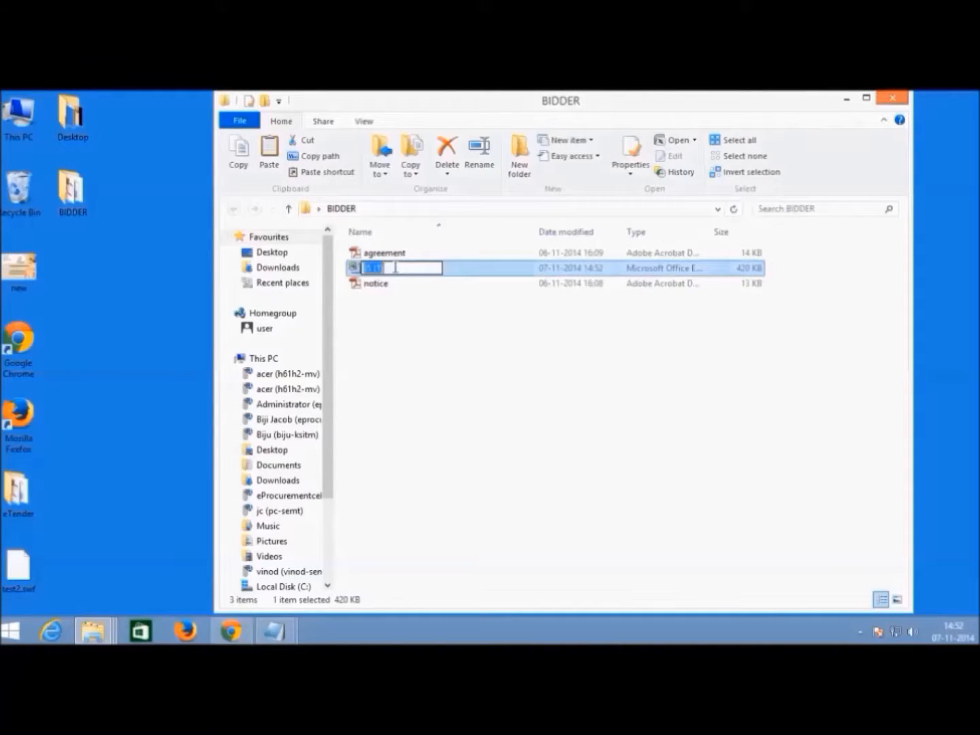
{"action": "left_click", "coordinate": [442, 335]}
{"action": "left_click", "coordinate": [416, 271]}
{"action": "right_click", "coordinate": [415, 271]}
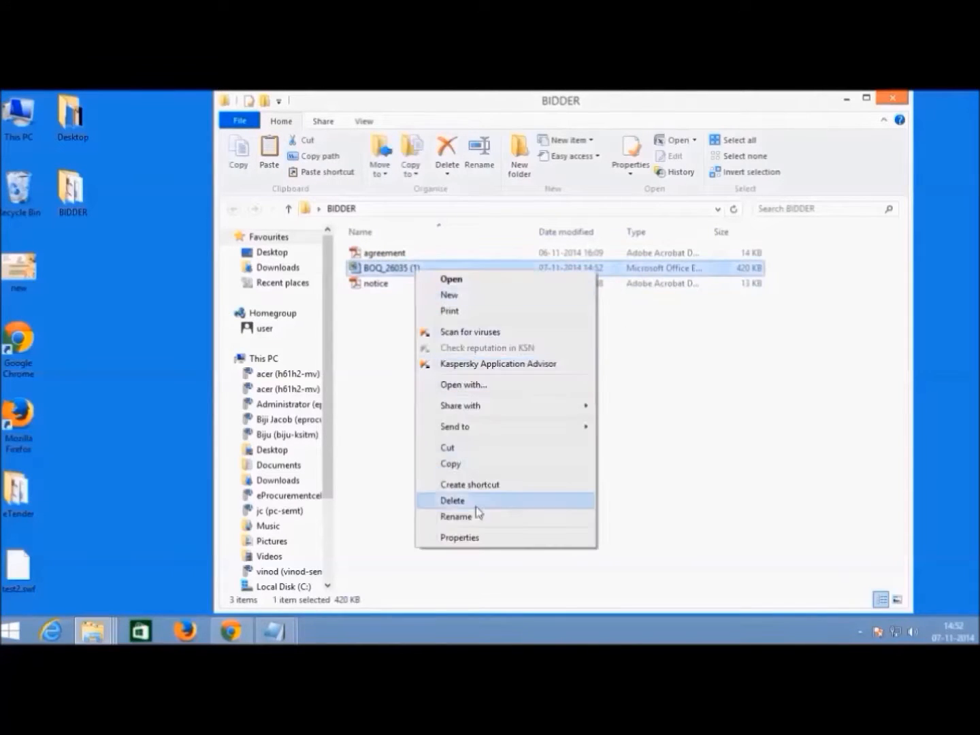
{"action": "left_click", "coordinate": [477, 516]}
{"action": "left_click", "coordinate": [436, 267]}
{"action": "key", "text": "BackSpace"}
{"action": "key", "text": "BackSpace"}
{"action": "key", "text": "BackSpace"}
{"action": "key", "text": "BackSpace"}
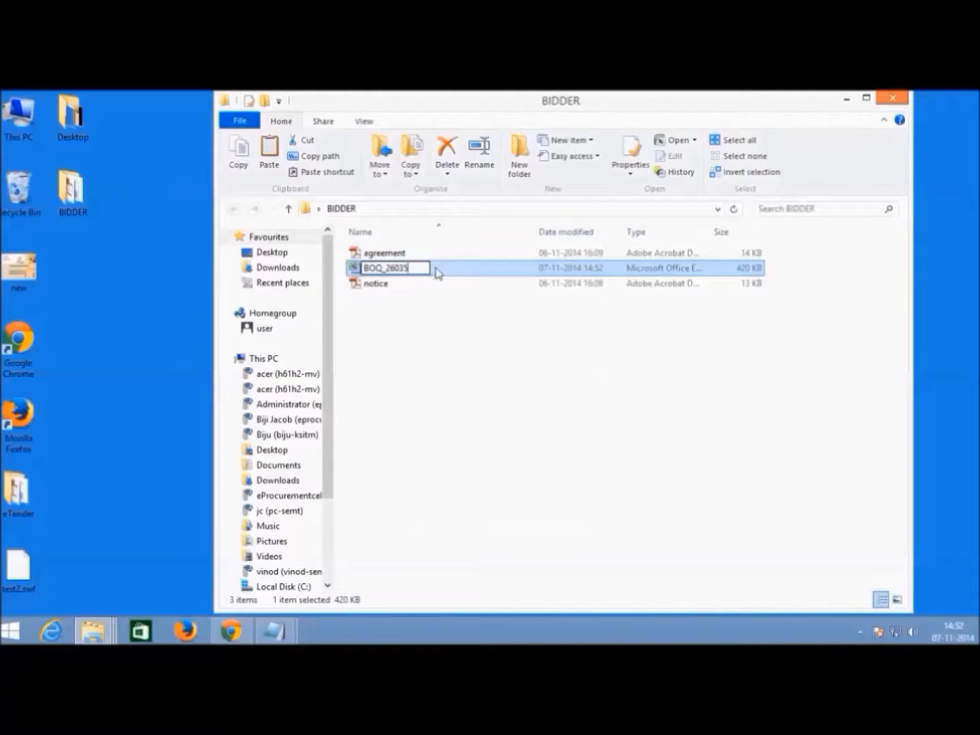
{"action": "left_click", "coordinate": [451, 346]}
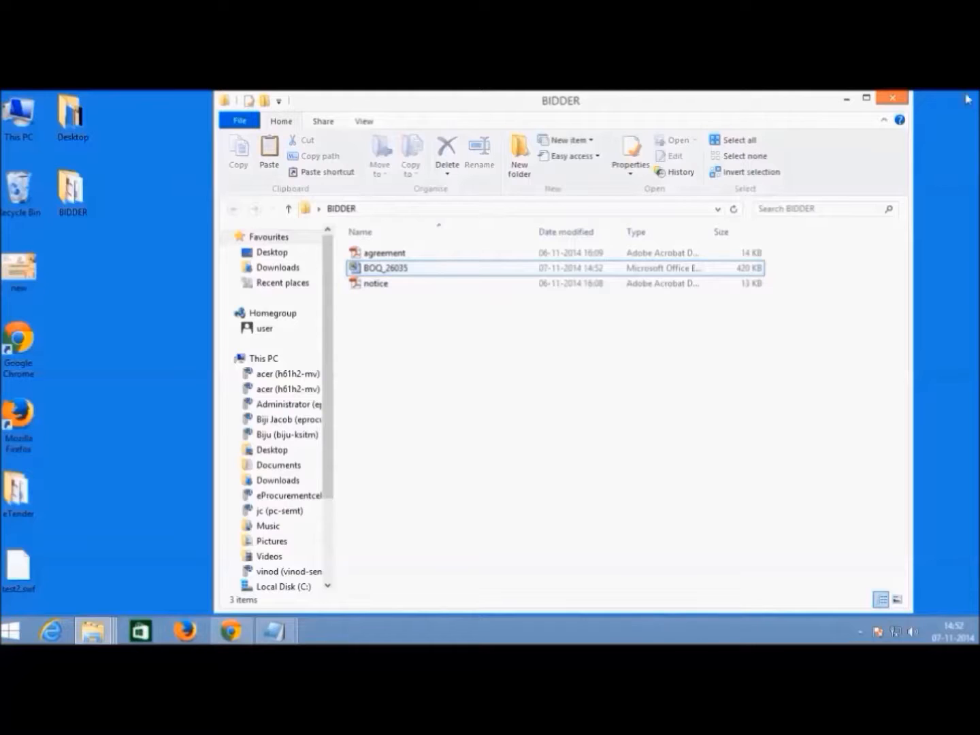
{"action": "left_click", "coordinate": [902, 102]}
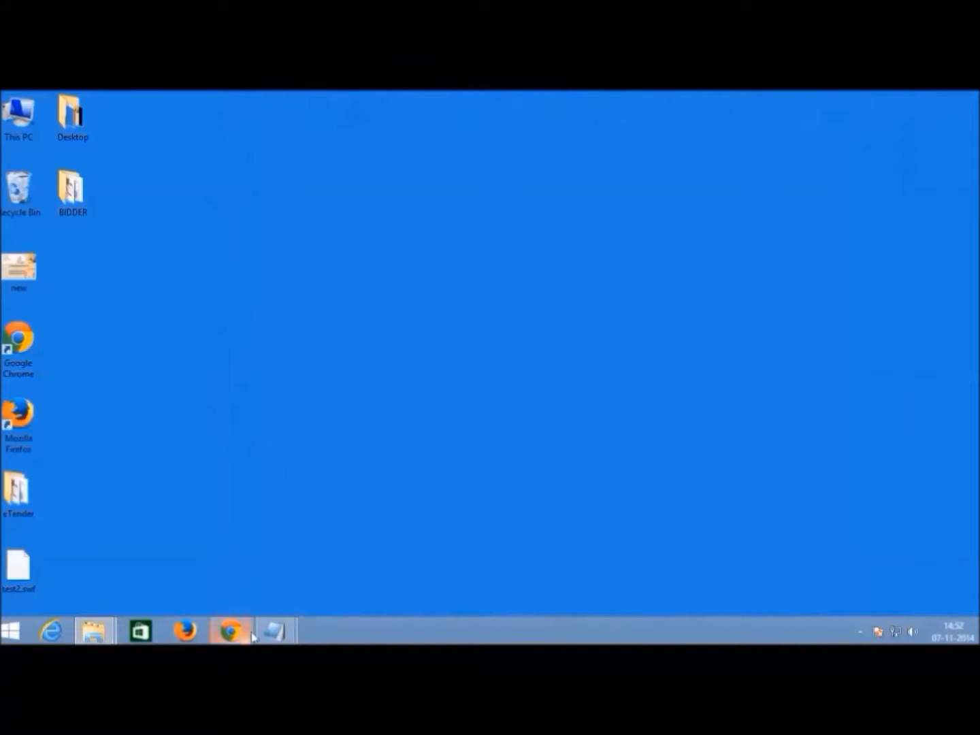
- Open the agreement PDF in BIDDER and close the browser's Downloads tab
{"action": "double_click", "coordinate": [71, 205]}
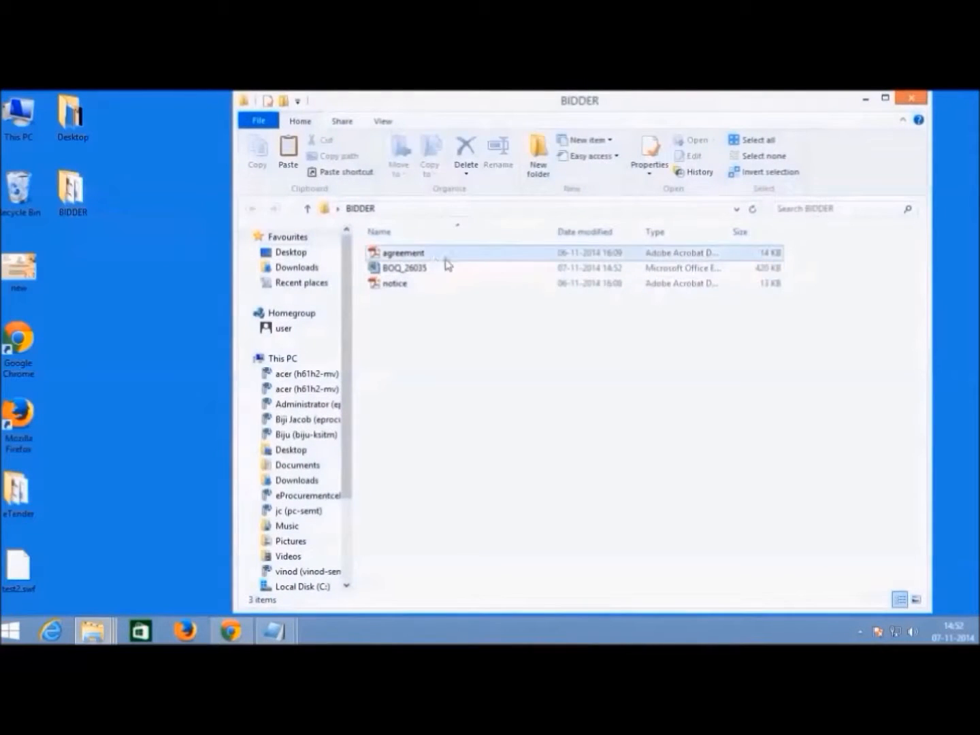
{"action": "left_click", "coordinate": [434, 259]}
{"action": "double_click", "coordinate": [434, 257]}
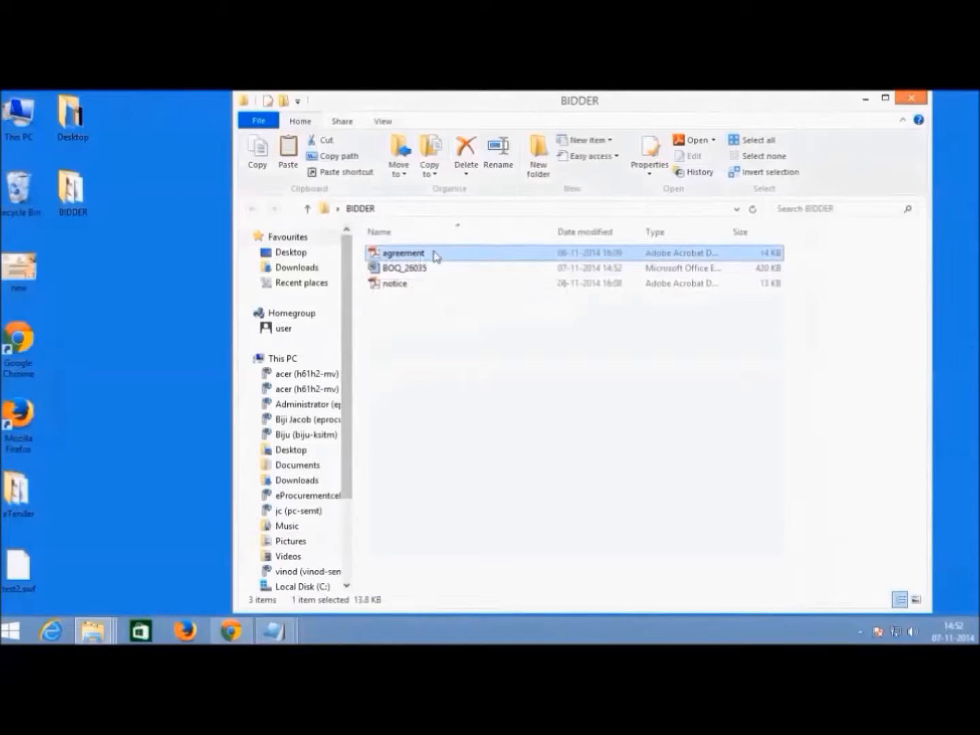
{"action": "left_click", "coordinate": [231, 632]}
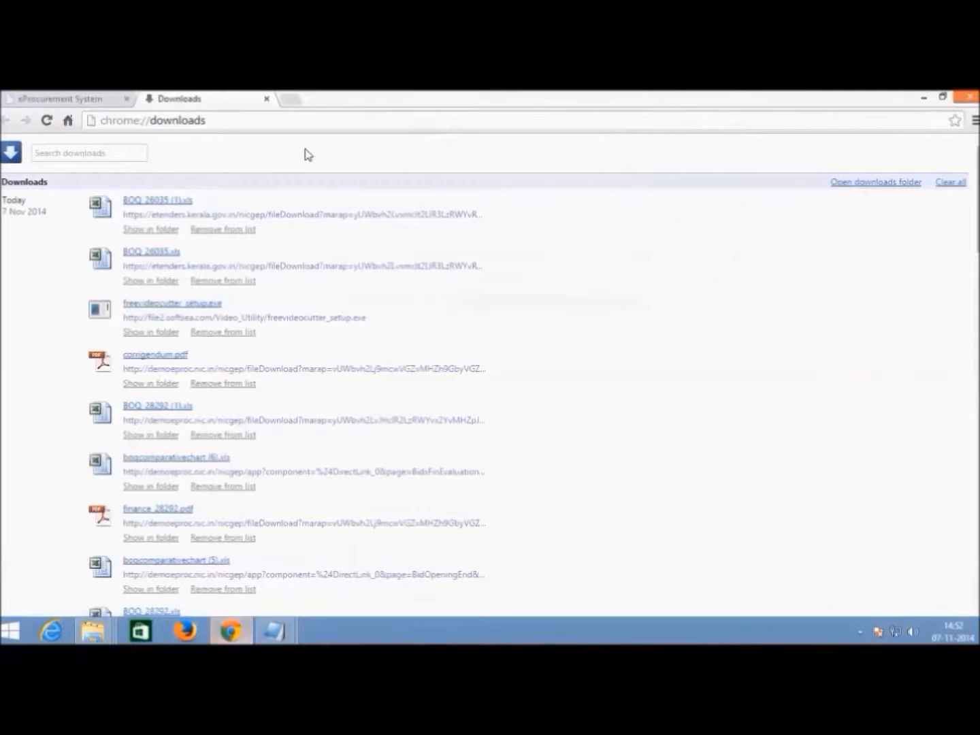
{"action": "left_click", "coordinate": [267, 97]}
- Check the cover description's license and agreement files, then scroll to the Tender Documents
{"action": "scroll", "coordinate": [513, 447], "scroll_direction": "up", "scroll_amount": 3}
{"action": "scroll", "coordinate": [511, 446], "scroll_direction": "down", "scroll_amount": 3}
{"action": "scroll", "coordinate": [595, 402], "scroll_direction": "up", "scroll_amount": 7}
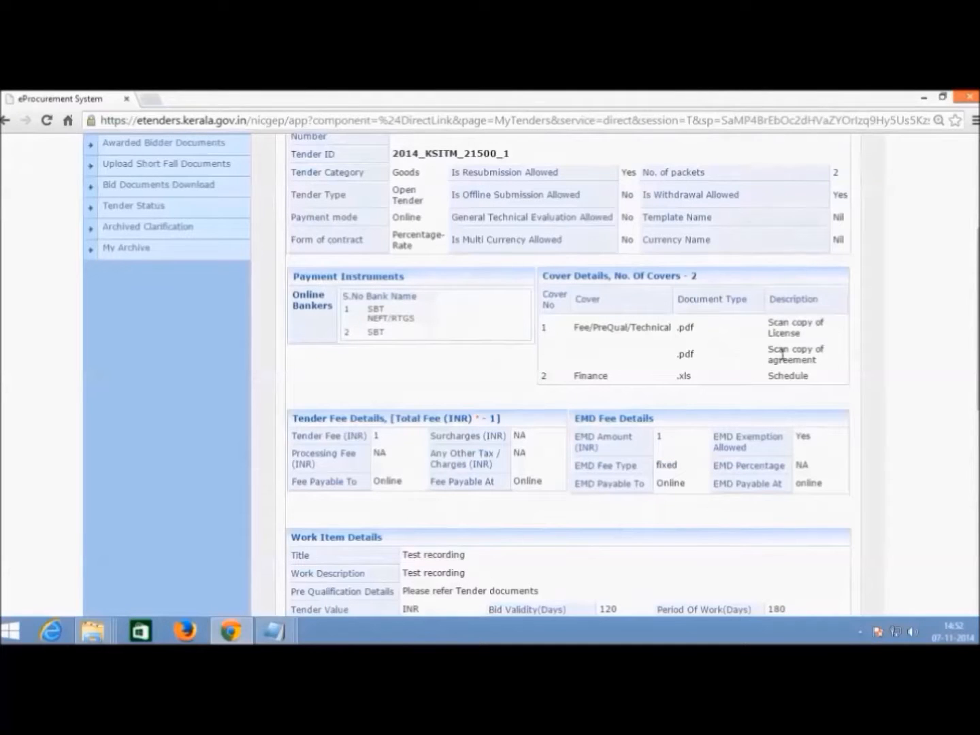
{"action": "double_click", "coordinate": [783, 337]}
{"action": "double_click", "coordinate": [786, 359]}
{"action": "left_click", "coordinate": [922, 98]}
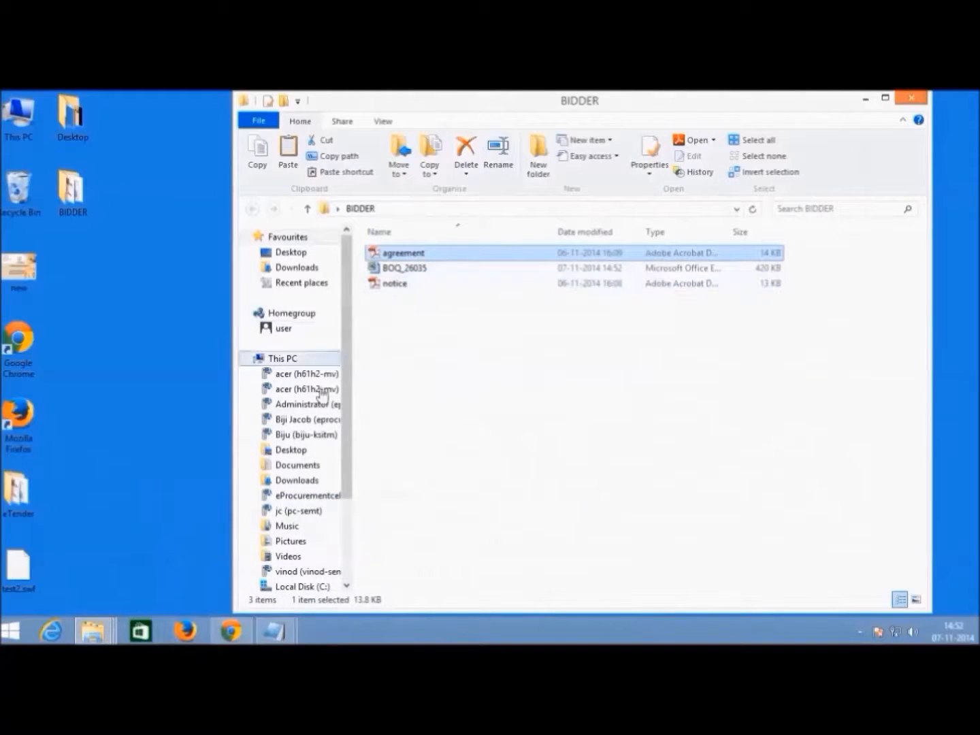
{"action": "left_click", "coordinate": [235, 633]}
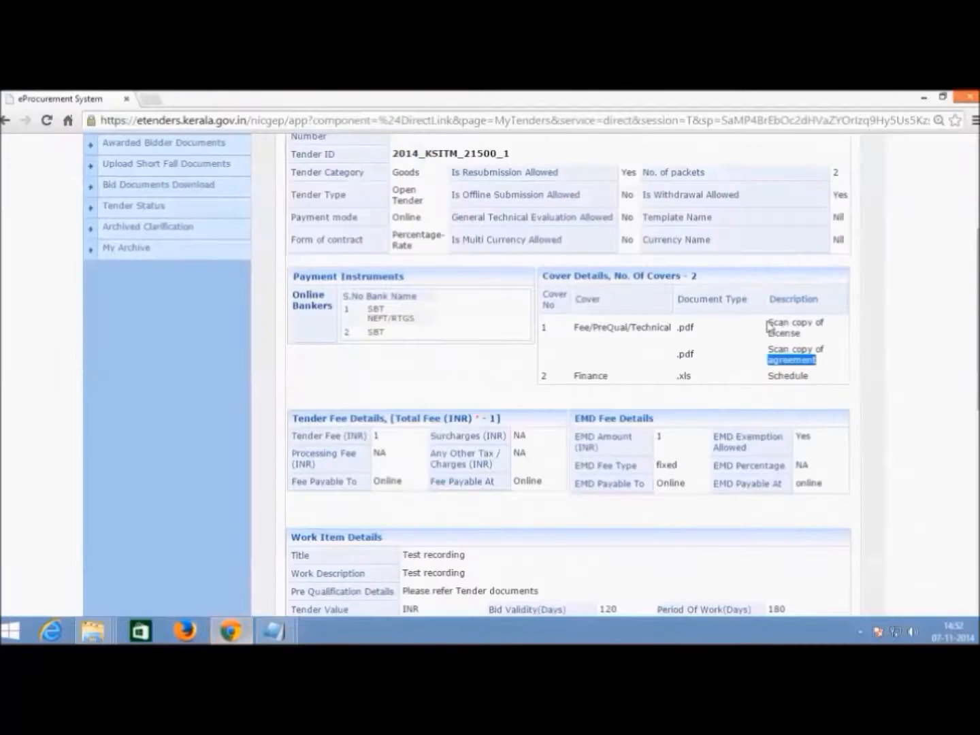
{"action": "scroll", "coordinate": [769, 381], "scroll_direction": "down", "scroll_amount": 3}
{"action": "scroll", "coordinate": [859, 393], "scroll_direction": "down", "scroll_amount": 5}
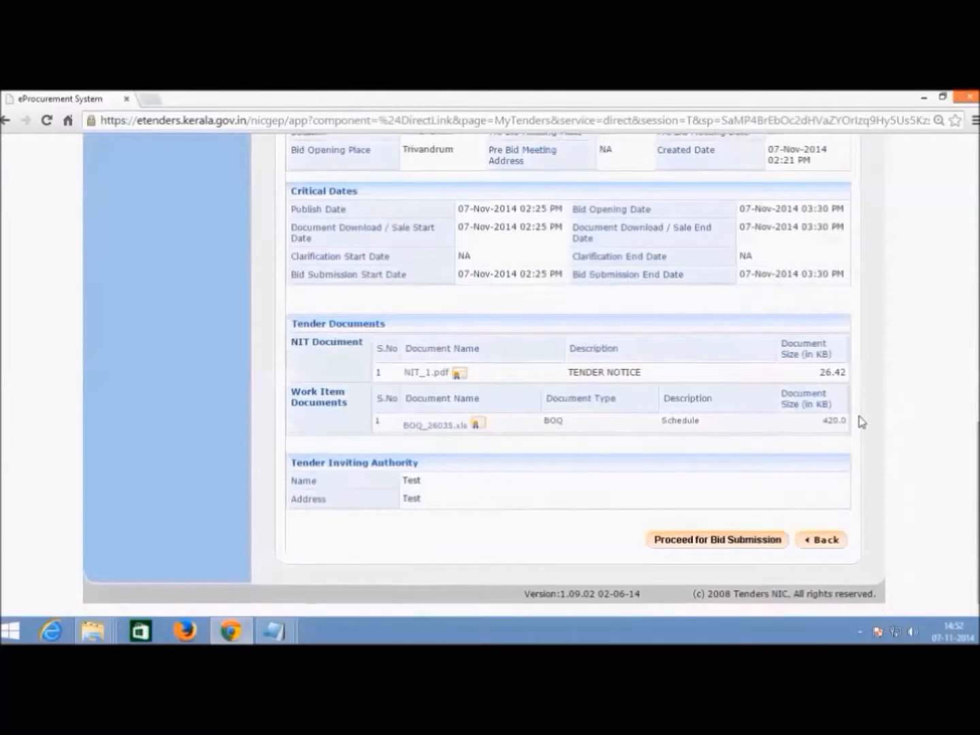
- Start bid submission for this tender and accept the terms and conditions with I Agree
{"action": "left_click", "coordinate": [720, 541]}
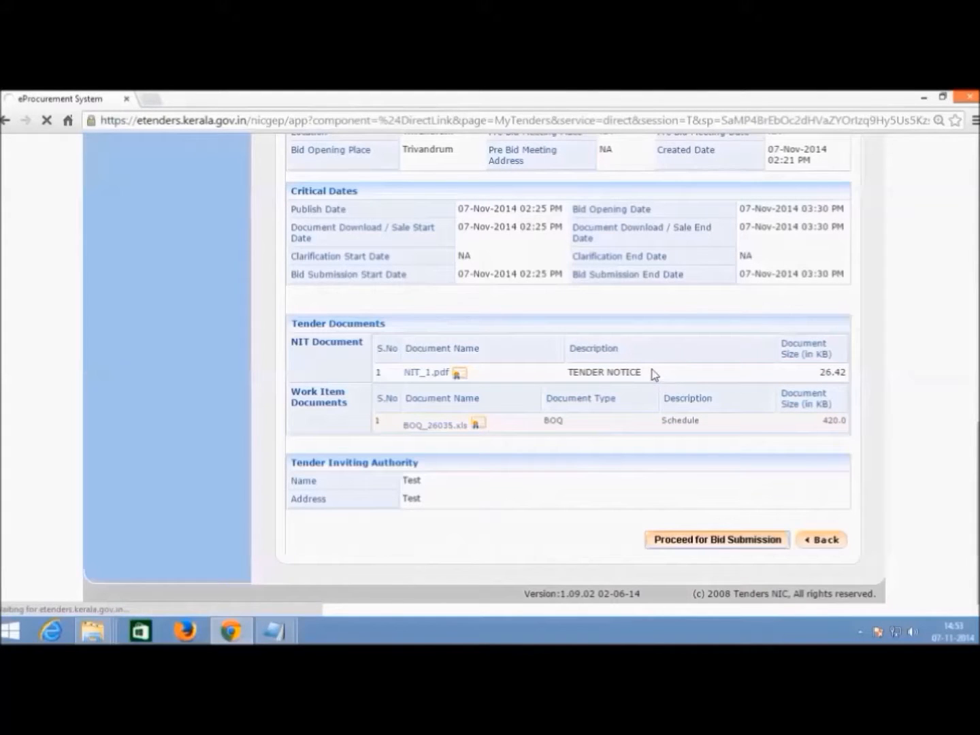
{"action": "scroll", "coordinate": [454, 331], "scroll_direction": "down", "scroll_amount": 2}
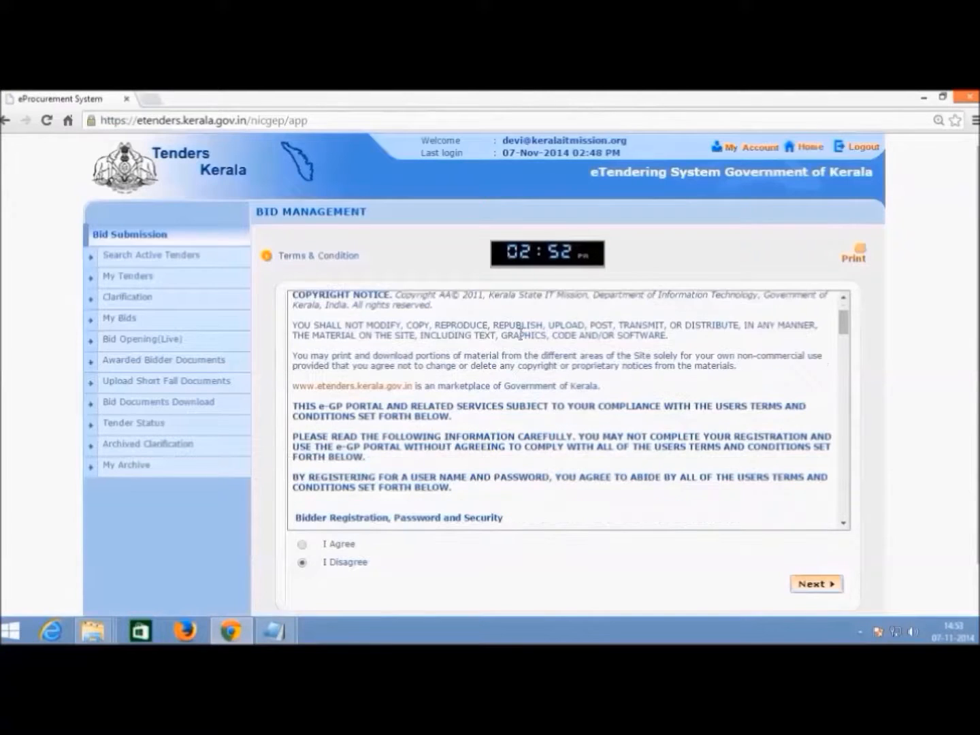
{"action": "scroll", "coordinate": [433, 334], "scroll_direction": "up", "scroll_amount": 2}
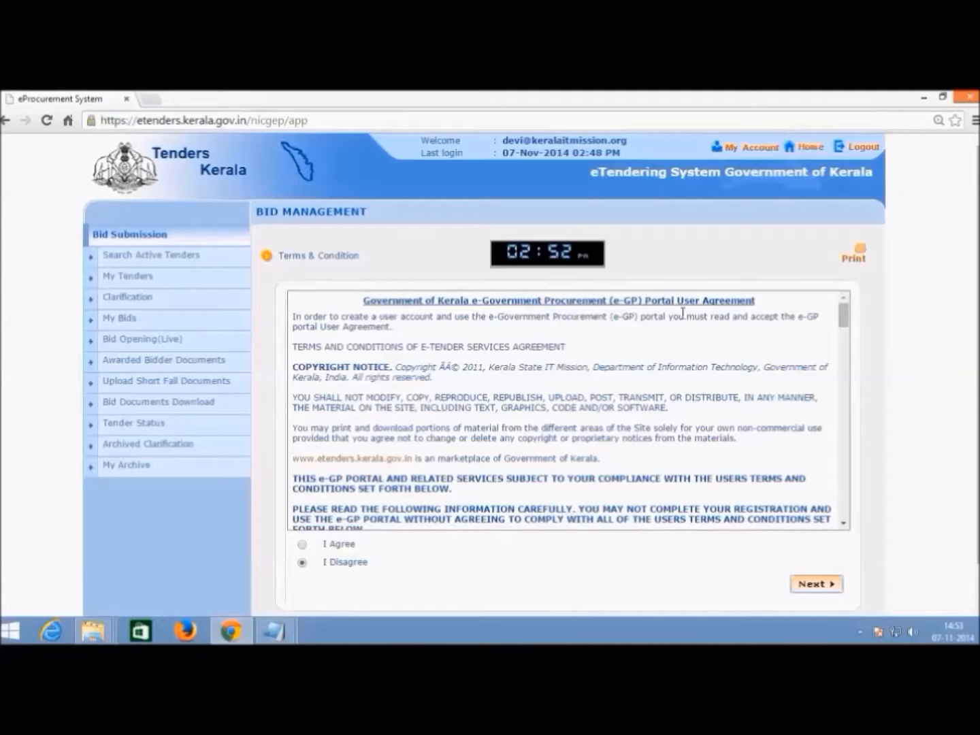
{"action": "scroll", "coordinate": [441, 497], "scroll_direction": "down", "scroll_amount": 10}
{"action": "scroll", "coordinate": [374, 516], "scroll_direction": "down", "scroll_amount": 12}
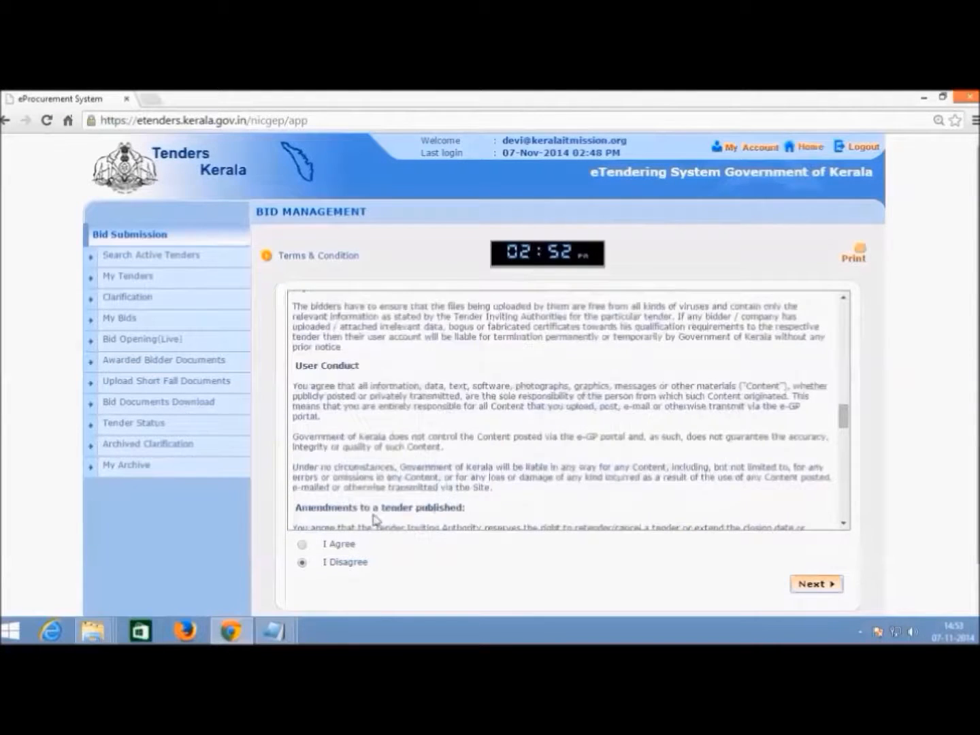
{"action": "left_click", "coordinate": [304, 544]}
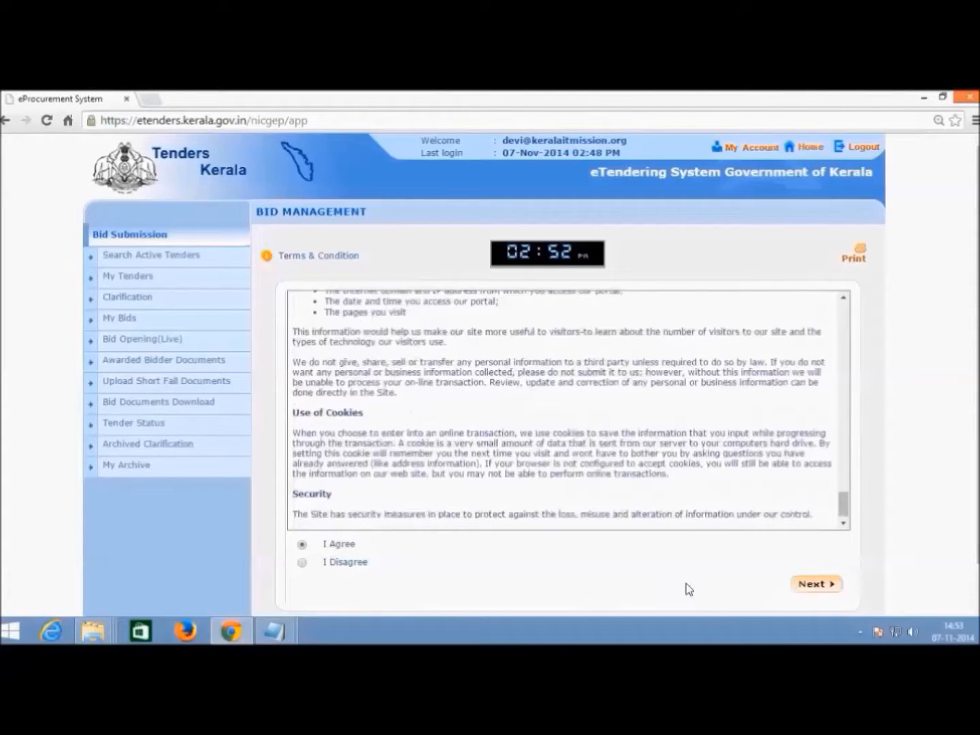
{"action": "left_click", "coordinate": [802, 586]}
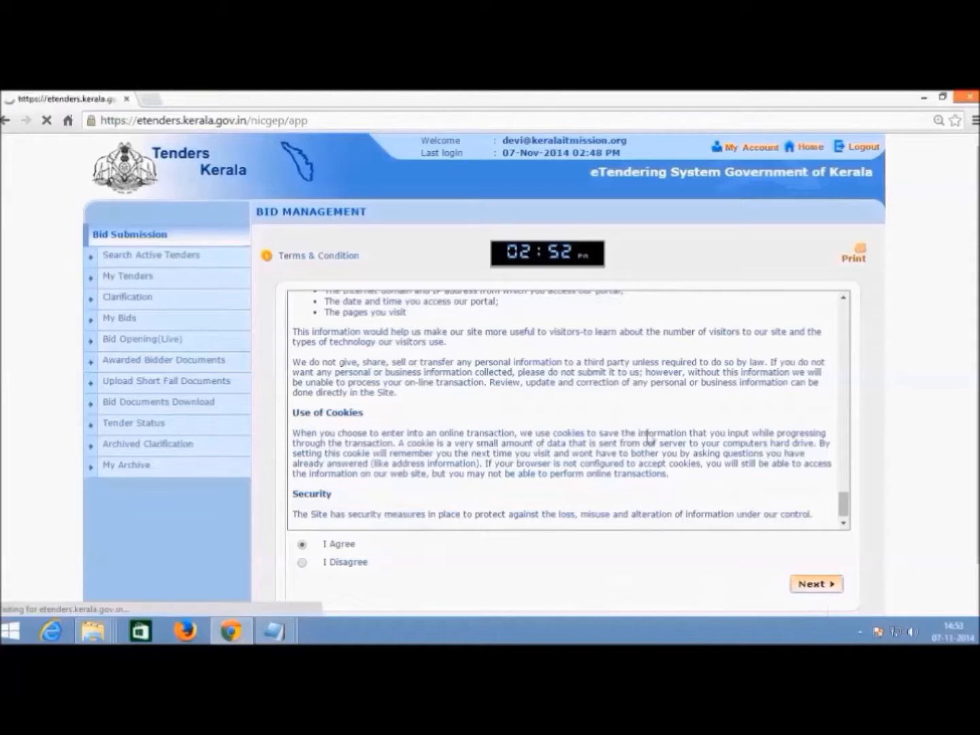
{"action": "scroll", "coordinate": [650, 407], "scroll_direction": "down", "scroll_amount": 1}
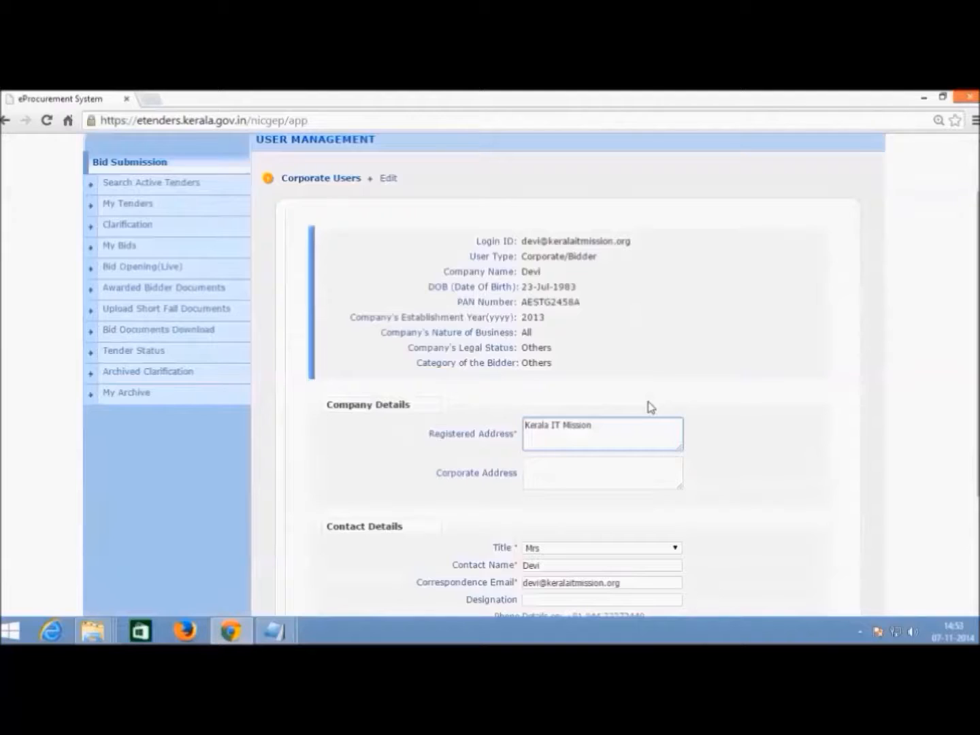
- Review the Corporate Users profile form and continue to the Tender Fee payment step
{"action": "scroll", "coordinate": [649, 407], "scroll_direction": "down", "scroll_amount": 1}
{"action": "scroll", "coordinate": [651, 404], "scroll_direction": "down", "scroll_amount": 1}
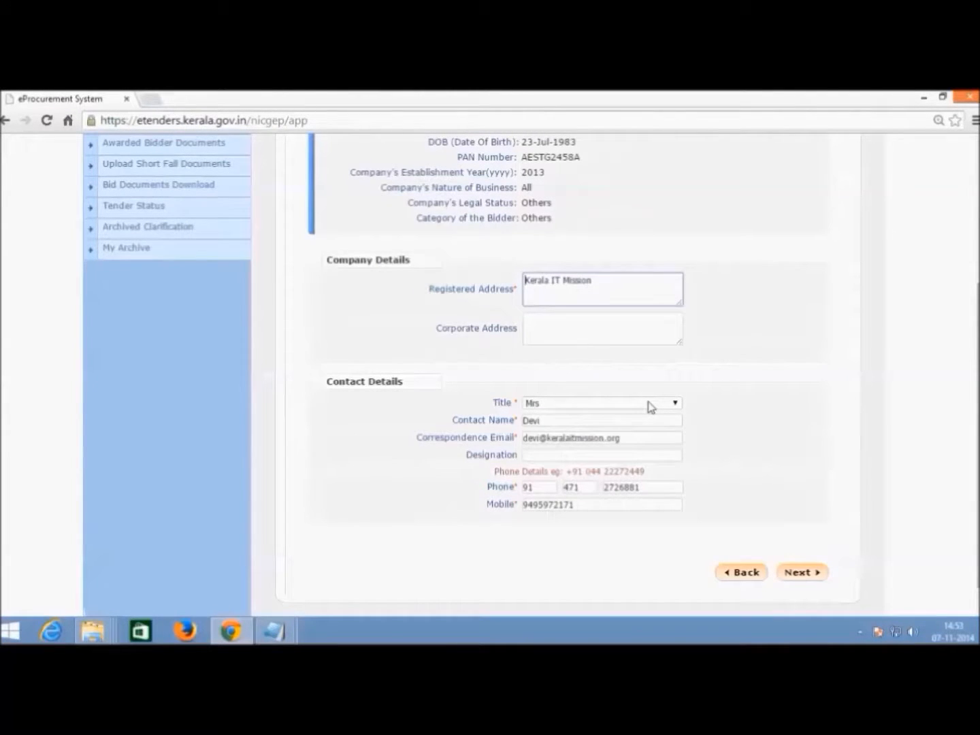
{"action": "scroll", "coordinate": [650, 407], "scroll_direction": "up", "scroll_amount": 3}
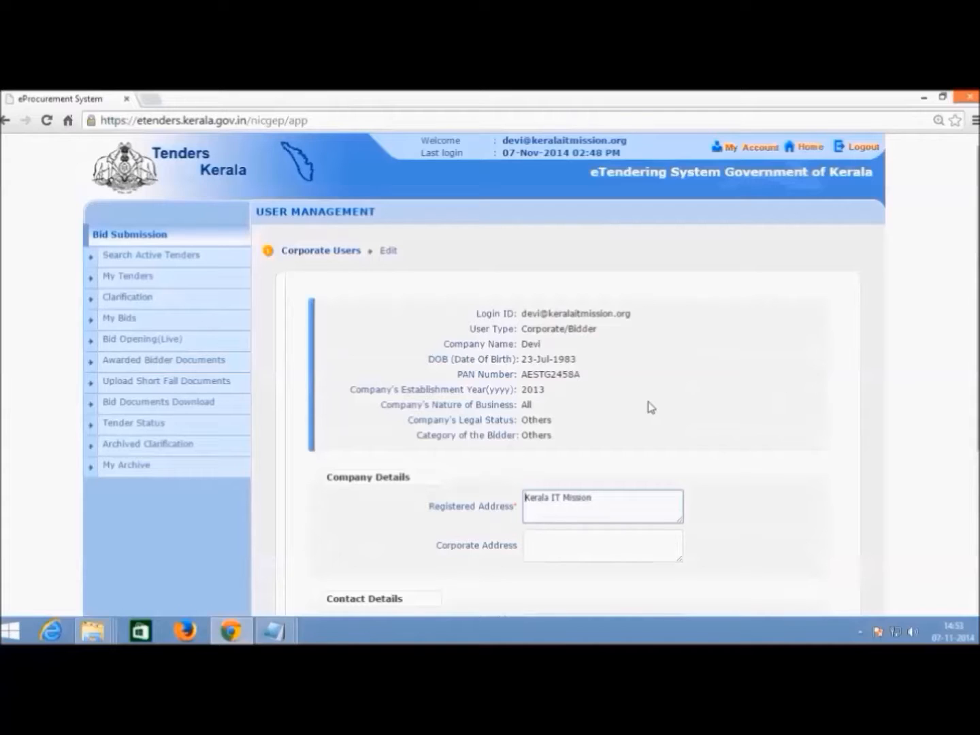
{"action": "scroll", "coordinate": [814, 427], "scroll_direction": "down", "scroll_amount": 4}
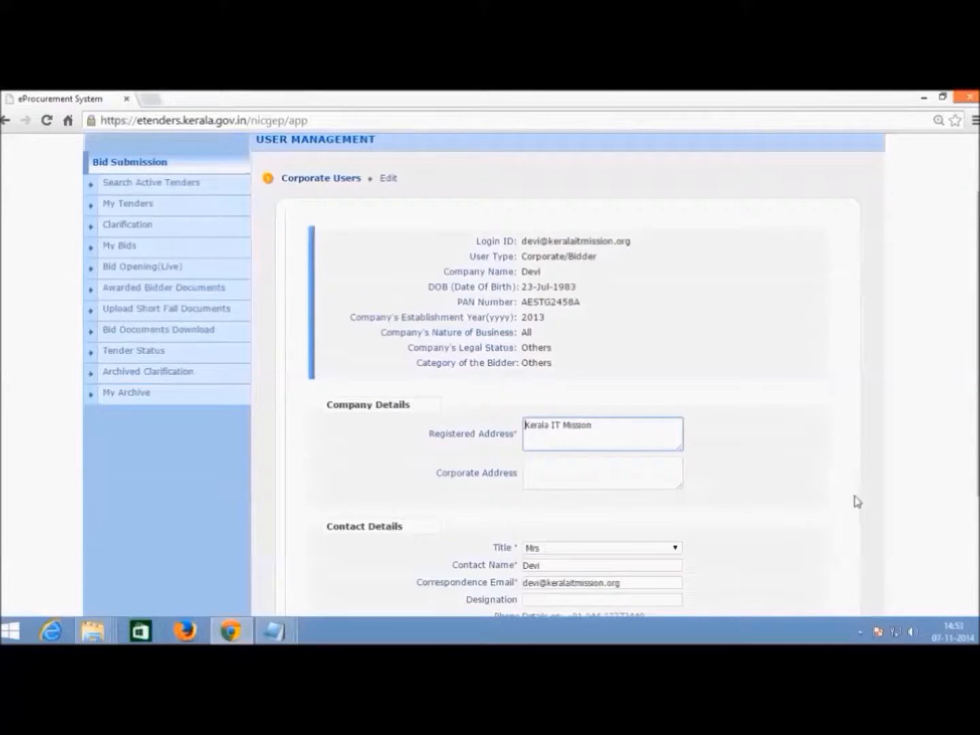
{"action": "left_click", "coordinate": [802, 546]}
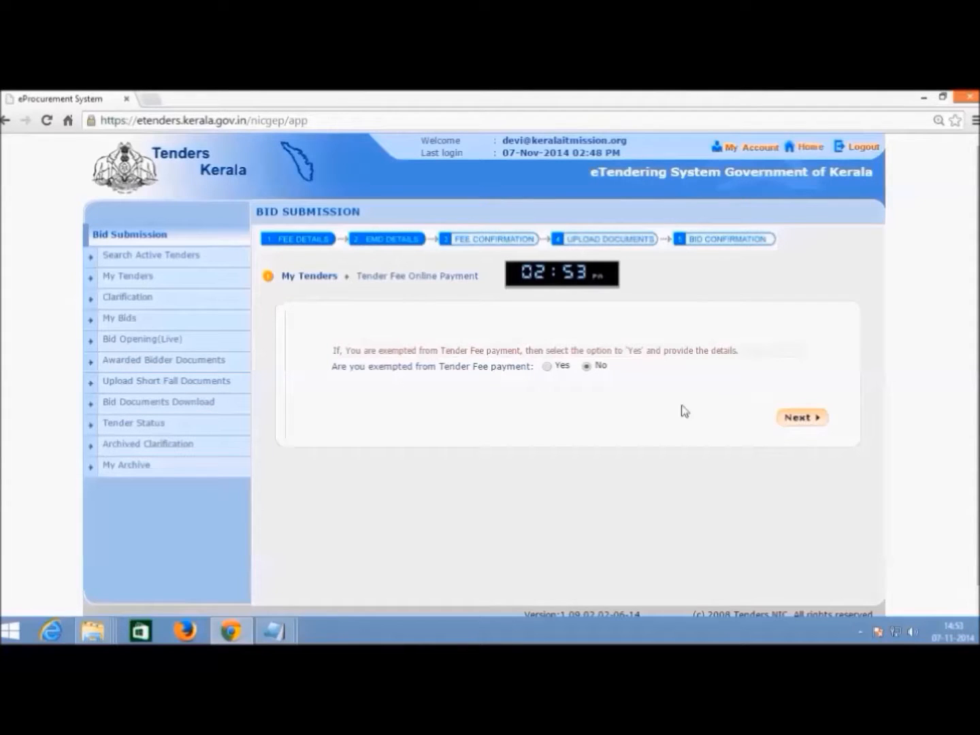
- Answer No to tender fee and EMD exemption, reaching the 2 INR payment summary
{"action": "left_click", "coordinate": [548, 368]}
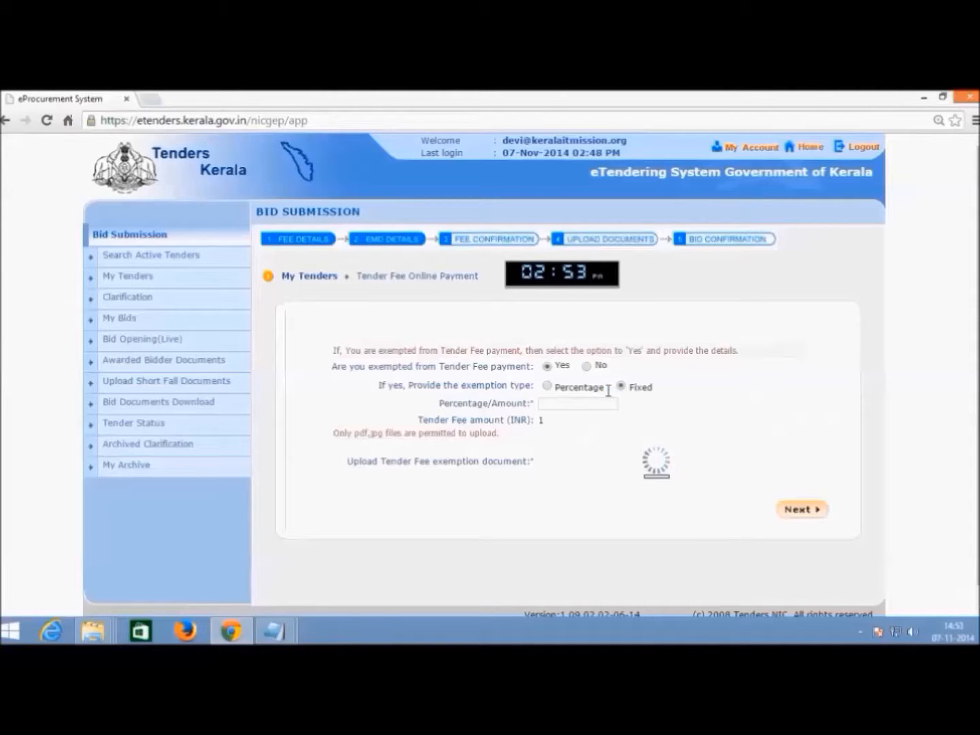
{"action": "left_click", "coordinate": [591, 366]}
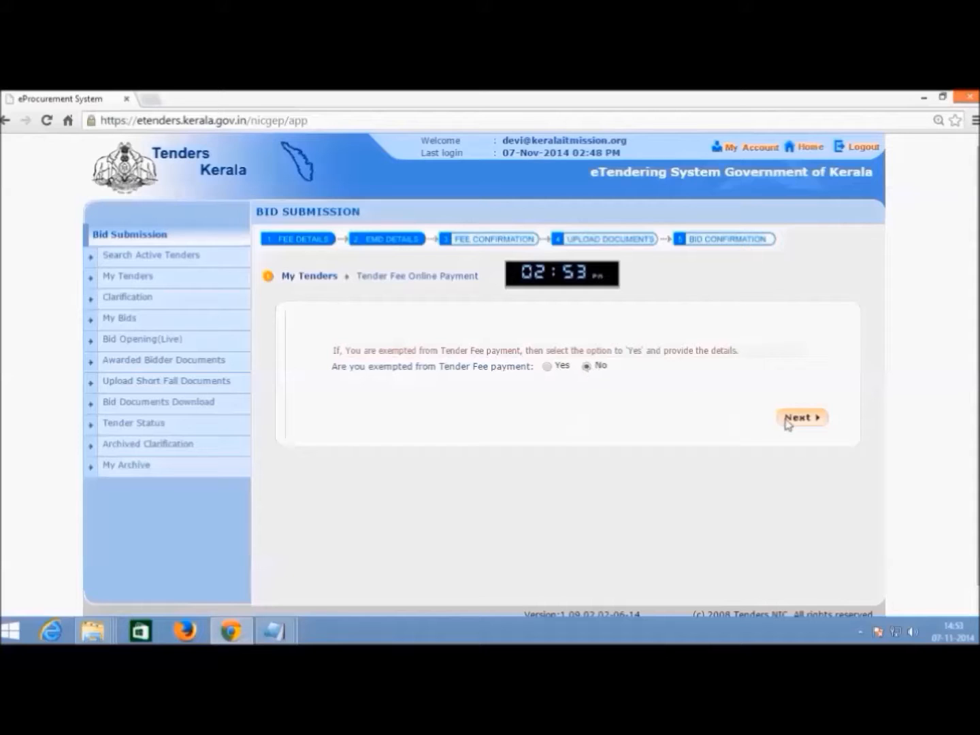
{"action": "left_click", "coordinate": [788, 418]}
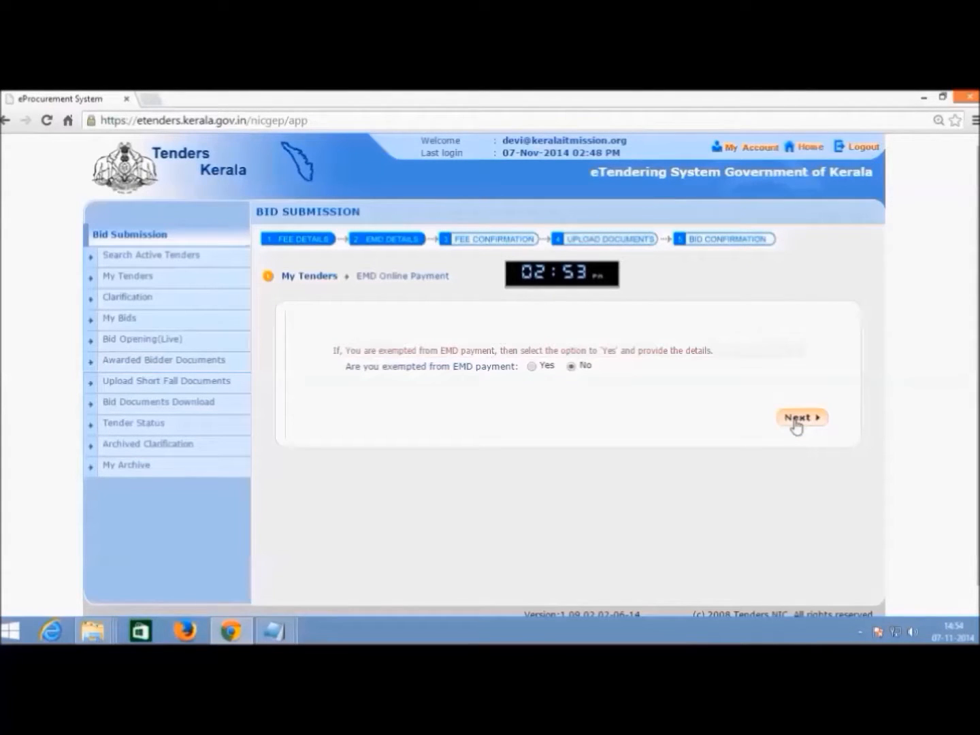
{"action": "left_click", "coordinate": [794, 419]}
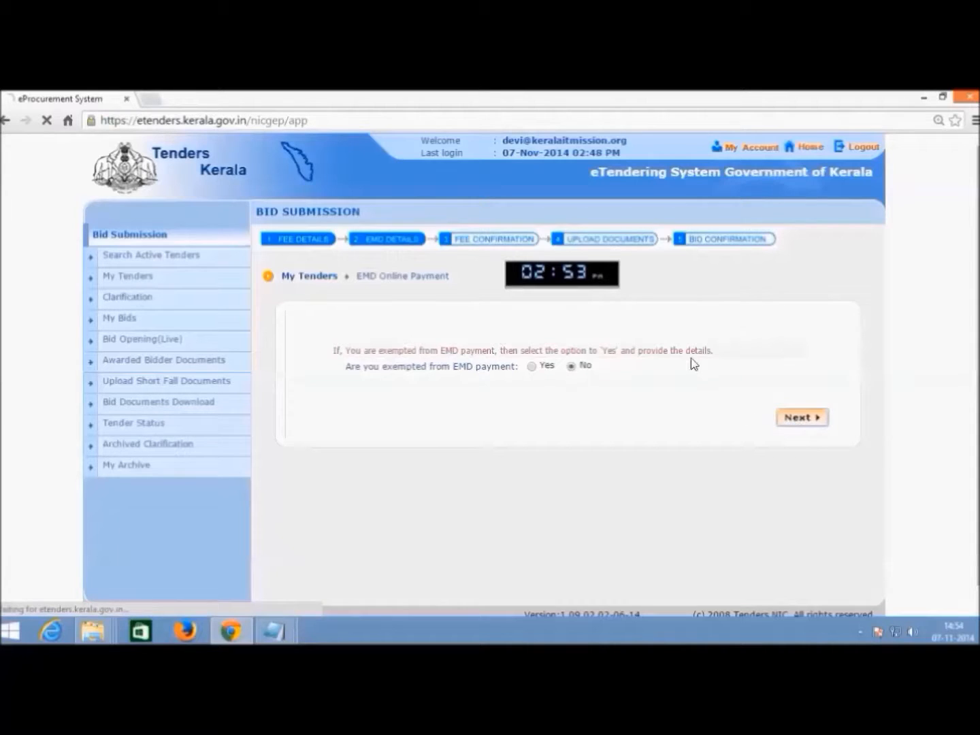
{"action": "scroll", "coordinate": [691, 348], "scroll_direction": "down", "scroll_amount": 1}
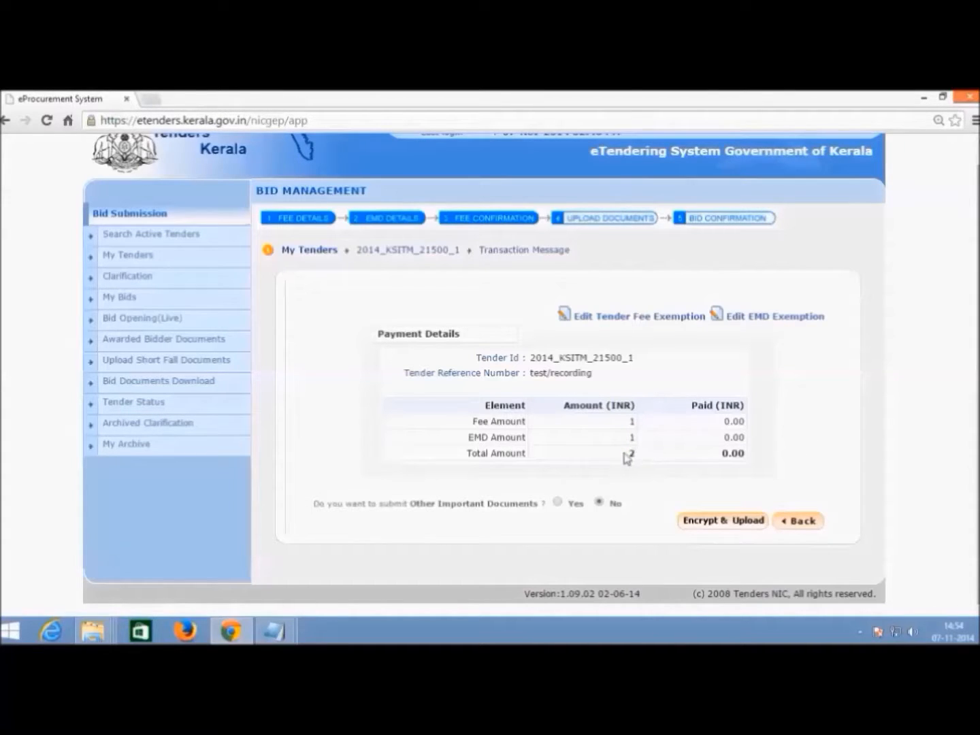
- Proceed through Encrypt & Upload to the Tender Covers upload step
{"action": "left_click", "coordinate": [812, 460]}
{"action": "left_click", "coordinate": [718, 522]}
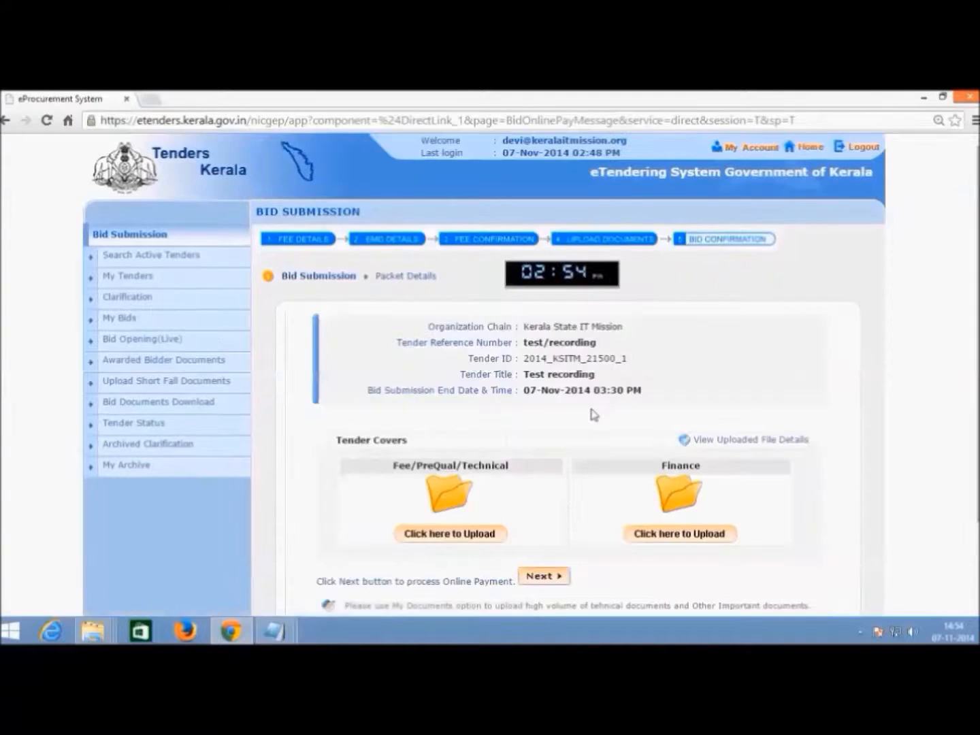
{"action": "scroll", "coordinate": [593, 413], "scroll_direction": "down", "scroll_amount": 3}
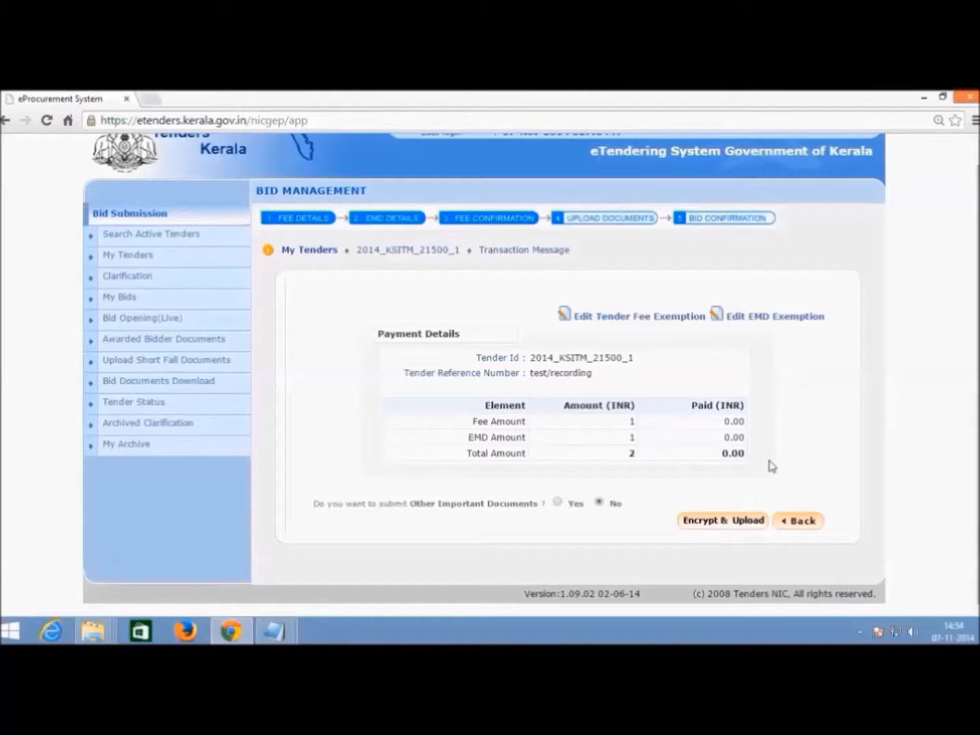
{"action": "left_click", "coordinate": [718, 523]}
{"action": "scroll", "coordinate": [592, 413], "scroll_direction": "down", "scroll_amount": 2}
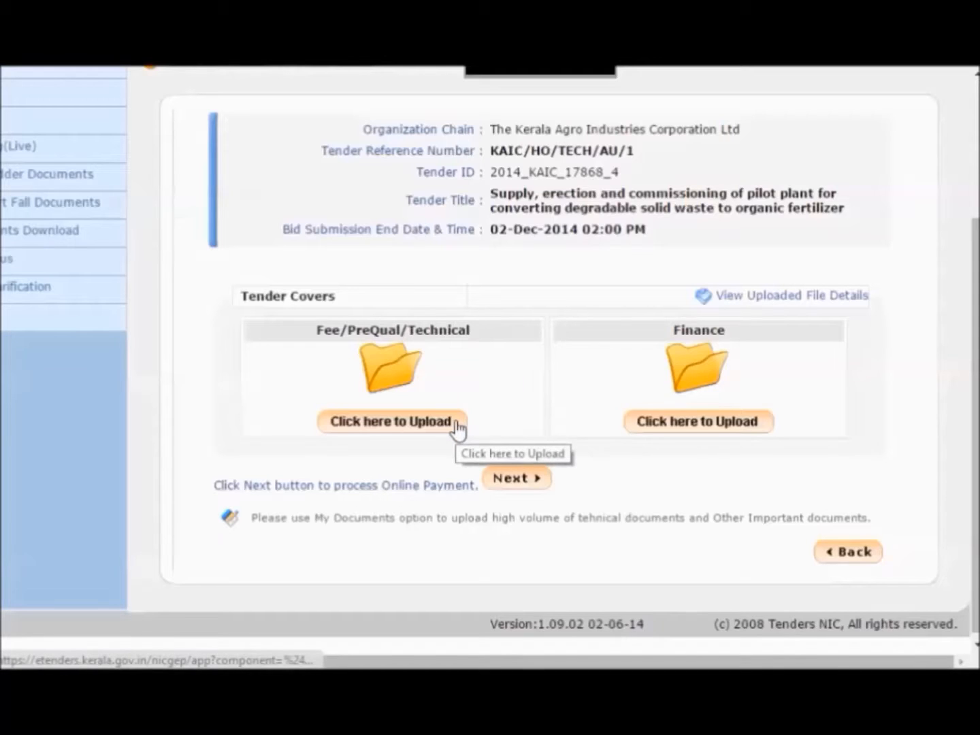
- Launch the upload for the Fee/PreQual/Technical cover
{"action": "left_click", "coordinate": [383, 422]}
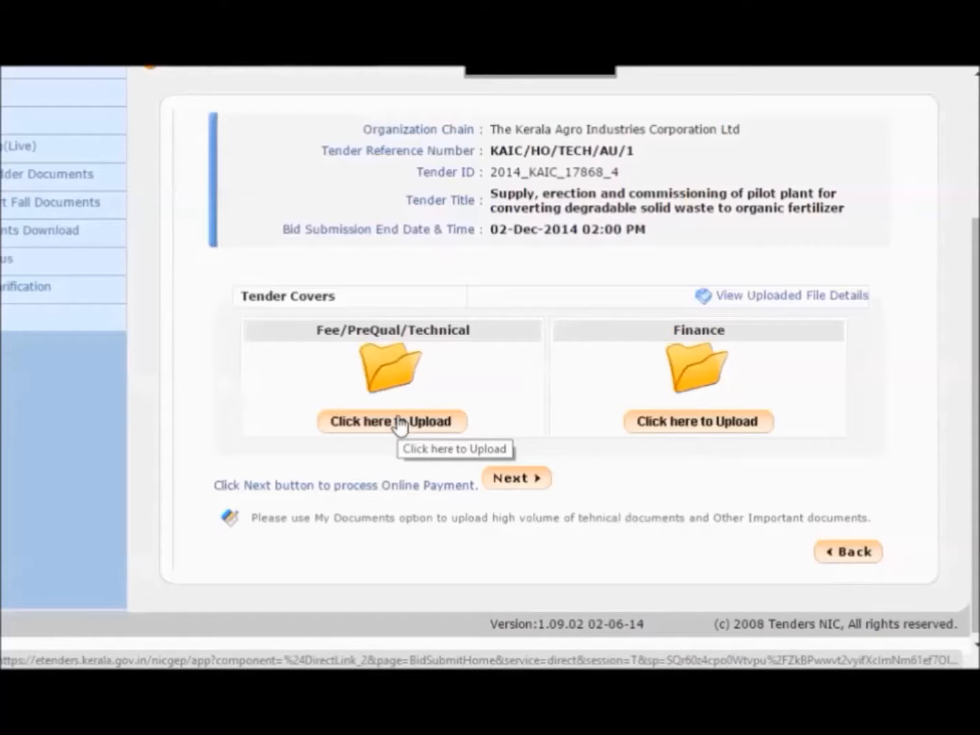
{"action": "left_click", "coordinate": [400, 424]}
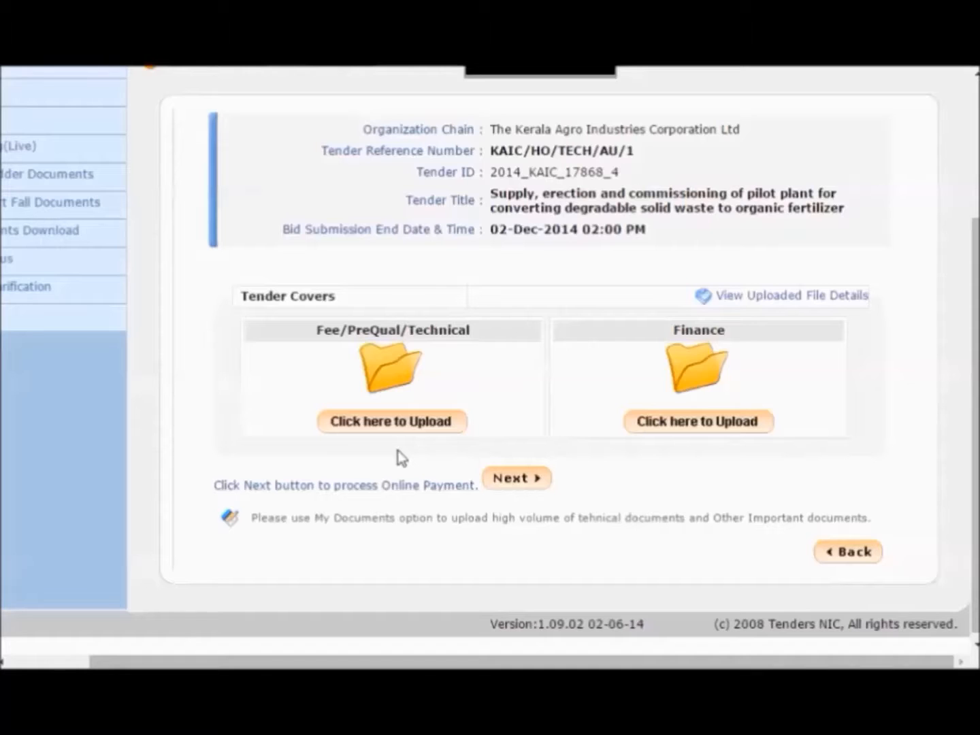
{"action": "left_click", "coordinate": [395, 422]}
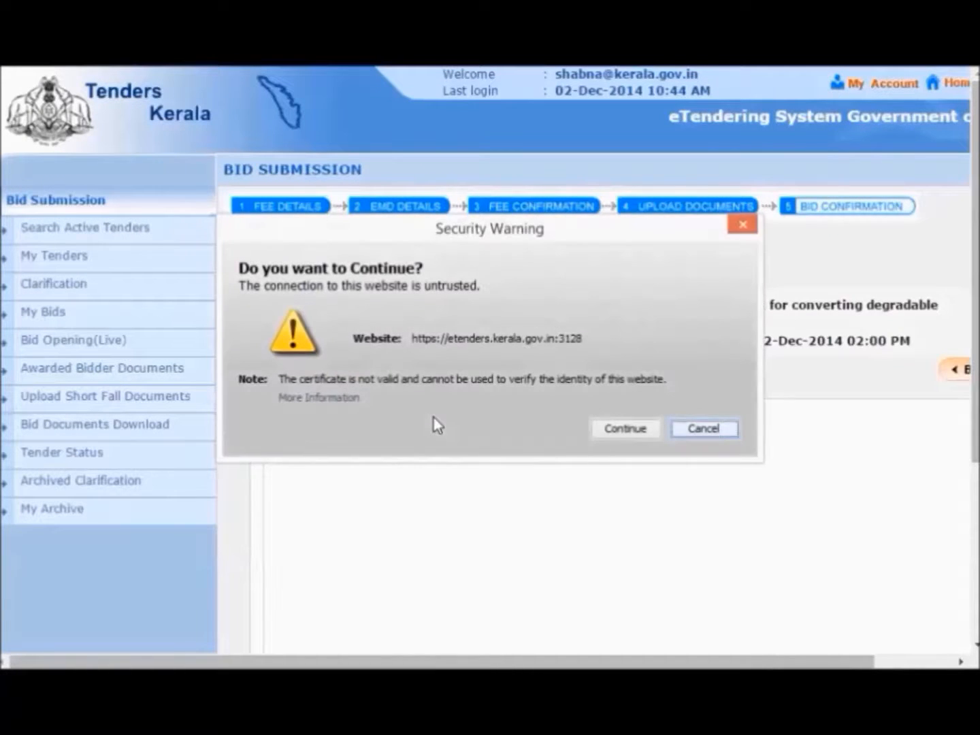
- Accept the security and Java risk prompts to run the upload applet, then widen its document list
{"action": "left_click", "coordinate": [620, 426]}
{"action": "scroll", "coordinate": [579, 394], "scroll_direction": "down", "scroll_amount": 3}
{"action": "left_click", "coordinate": [492, 466]}
{"action": "left_click", "coordinate": [646, 462]}
{"action": "left_click", "coordinate": [490, 467]}
{"action": "left_click", "coordinate": [621, 466]}
{"action": "left_click", "coordinate": [464, 465]}
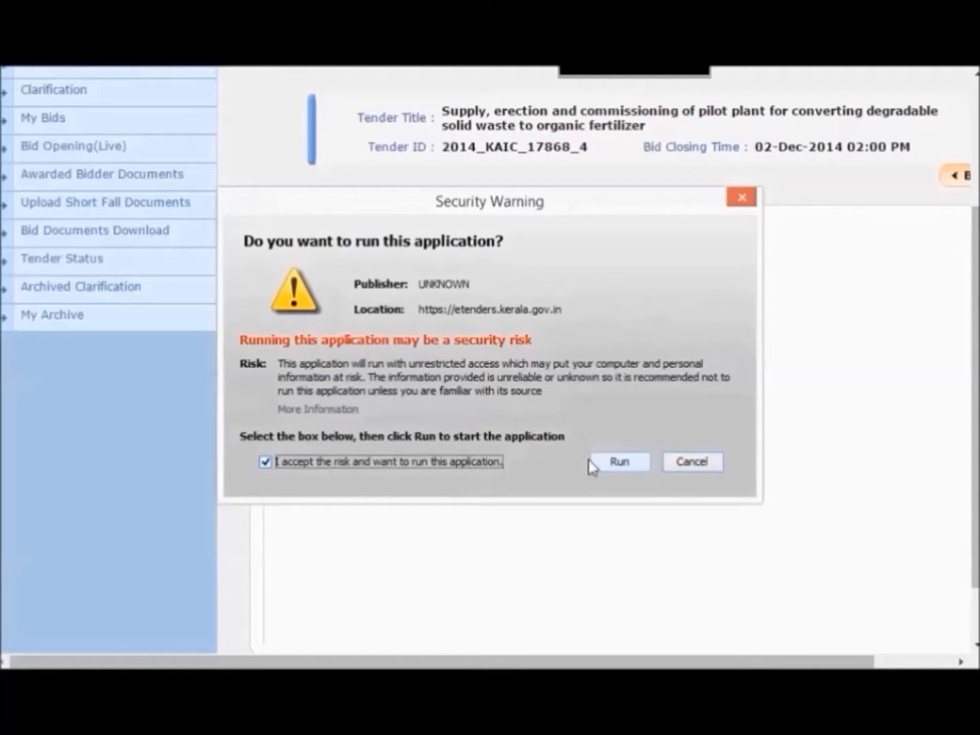
{"action": "left_click", "coordinate": [629, 466]}
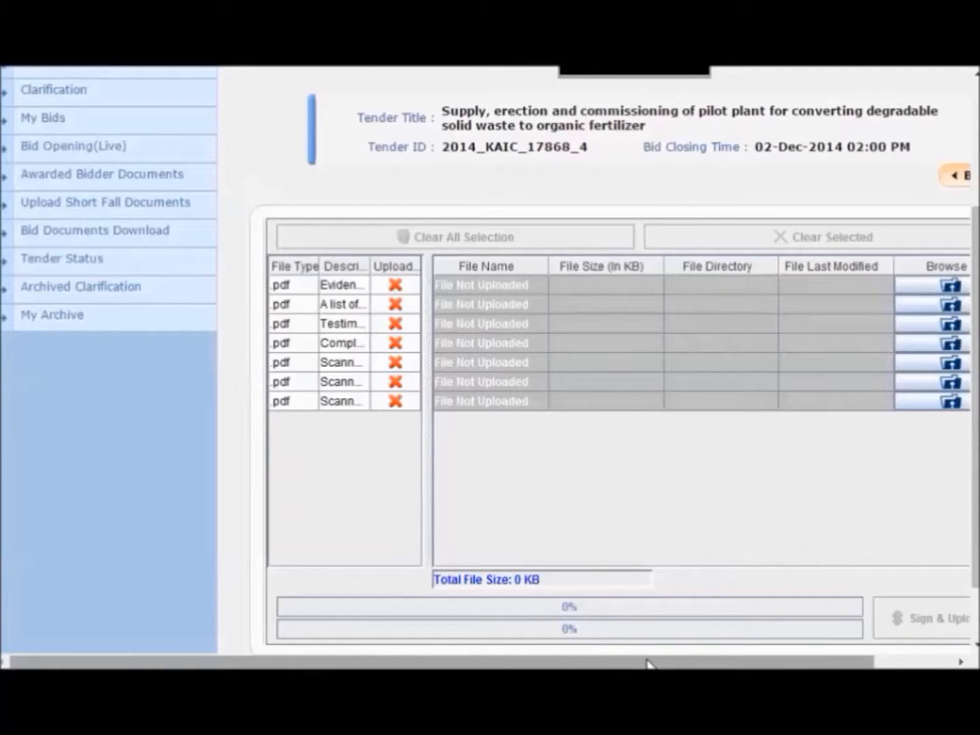
{"action": "left_click_drag", "start_coordinate": [646, 664], "coordinate": [697, 663]}
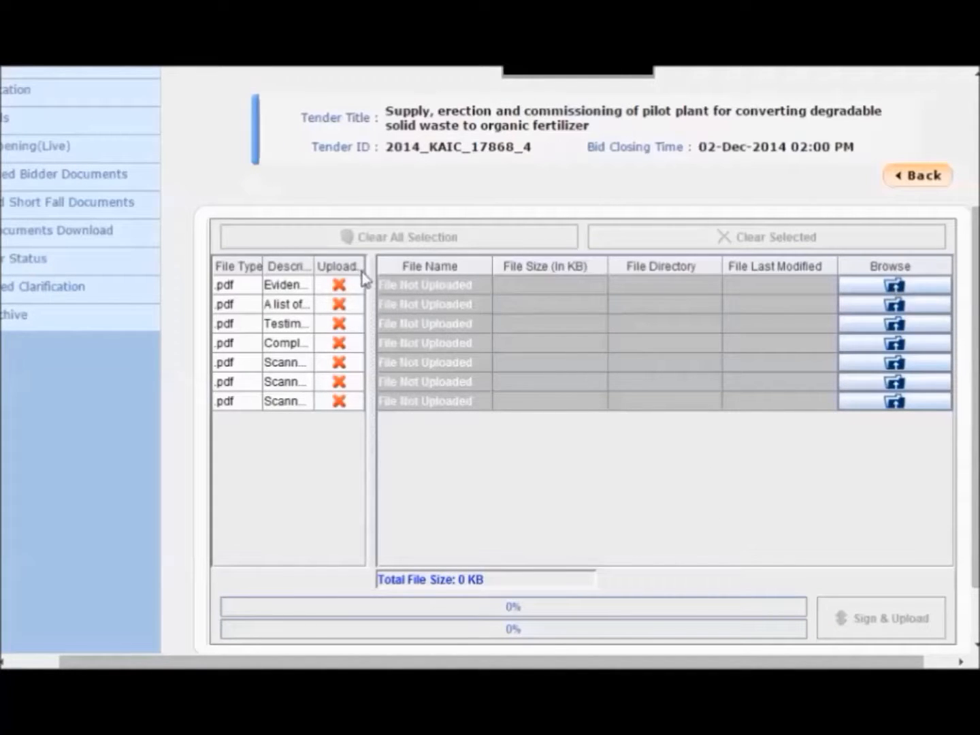
{"action": "left_click_drag", "start_coordinate": [370, 271], "coordinate": [693, 281]}
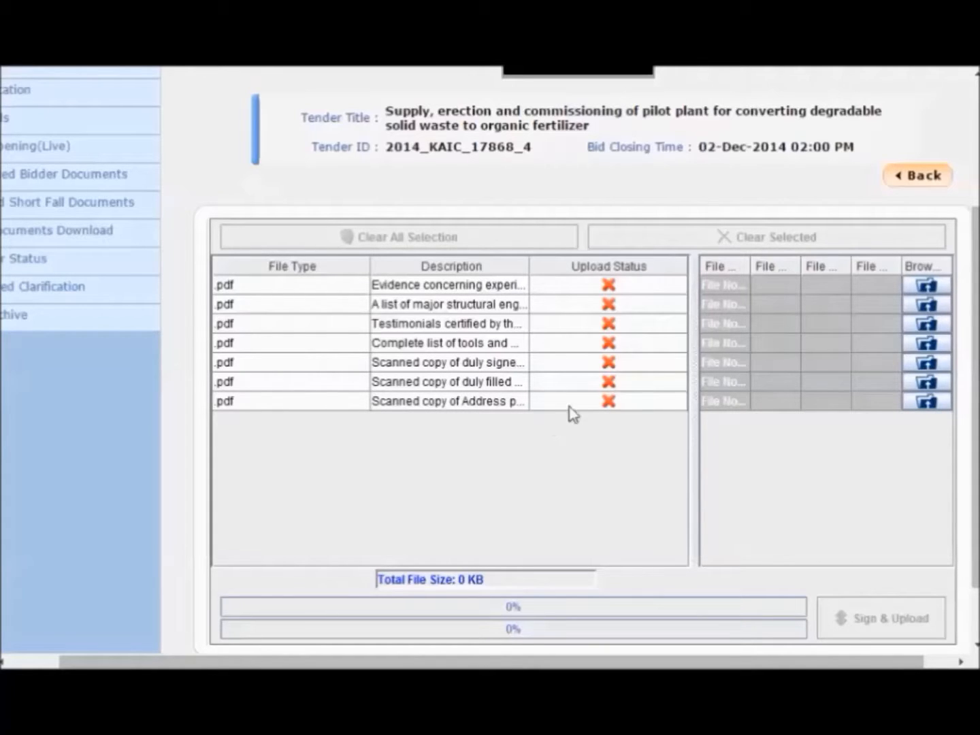
- Attach 1Evidence.pdf and 2structural.pdf from the Desktop bidder folder to rows 1–2
{"action": "left_click", "coordinate": [921, 283]}
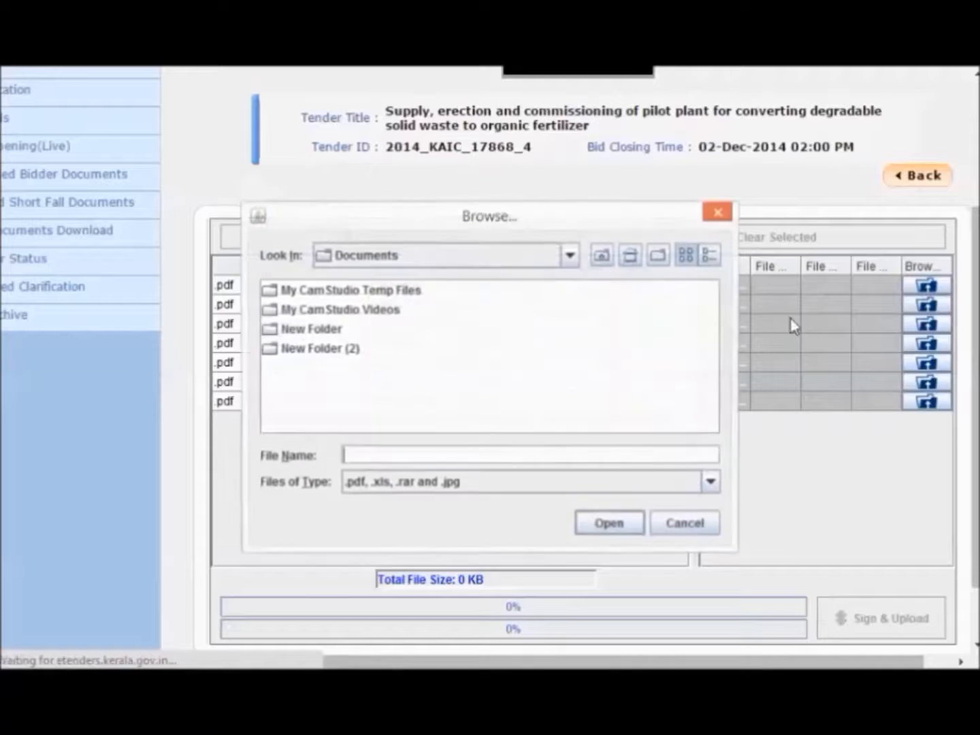
{"action": "left_click", "coordinate": [630, 255]}
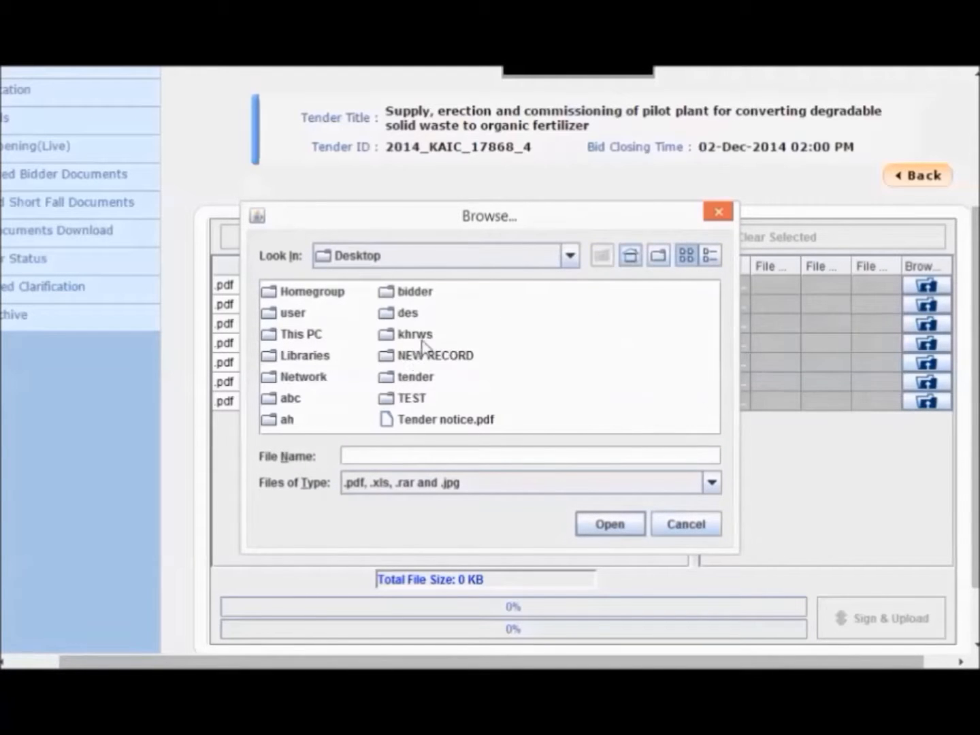
{"action": "left_click", "coordinate": [406, 381]}
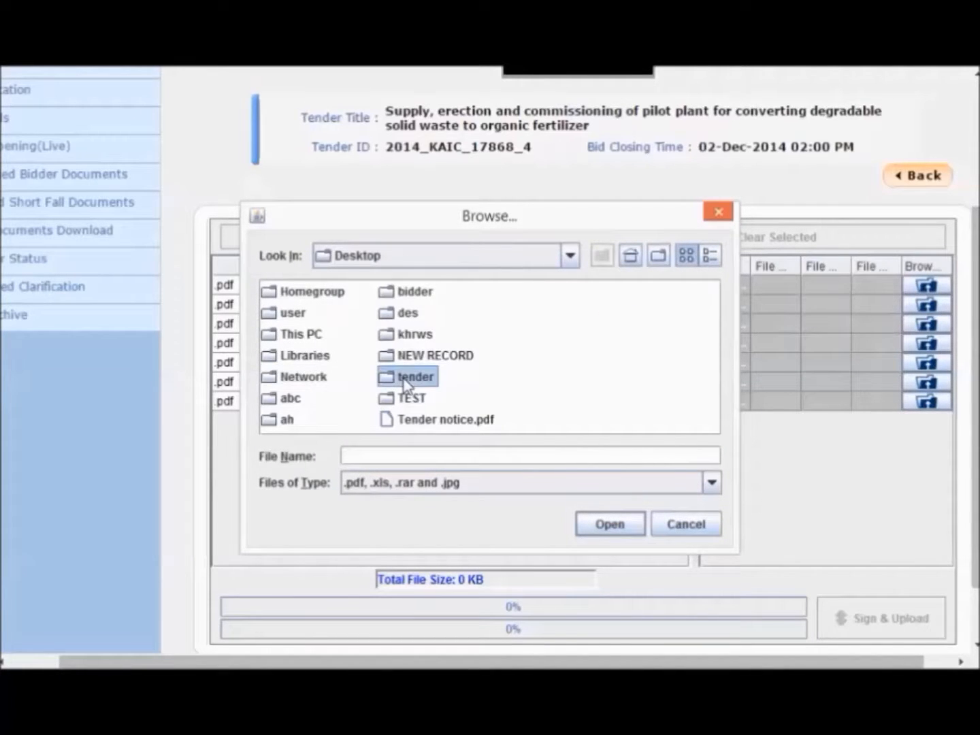
{"action": "left_click", "coordinate": [411, 296]}
{"action": "double_click", "coordinate": [413, 302]}
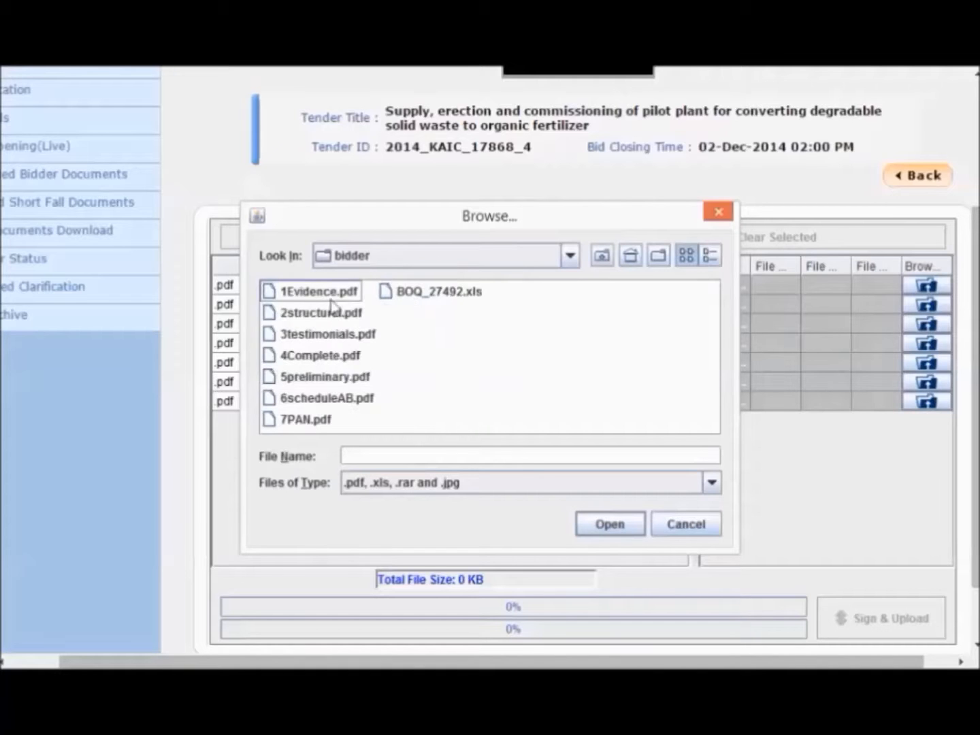
{"action": "double_click", "coordinate": [285, 300]}
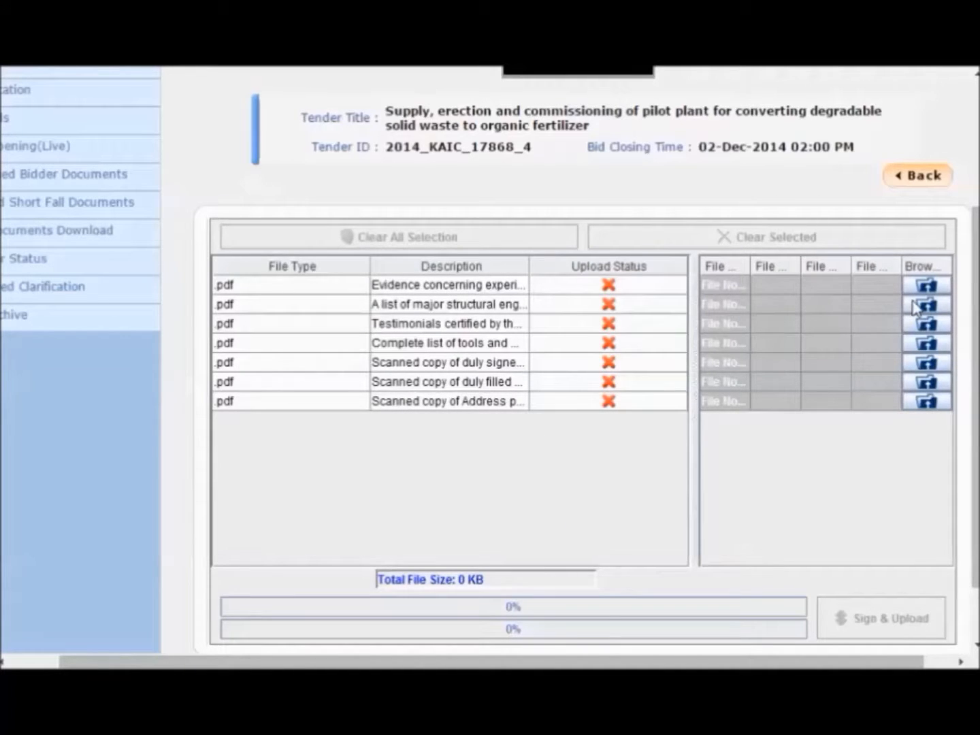
{"action": "left_click", "coordinate": [851, 306]}
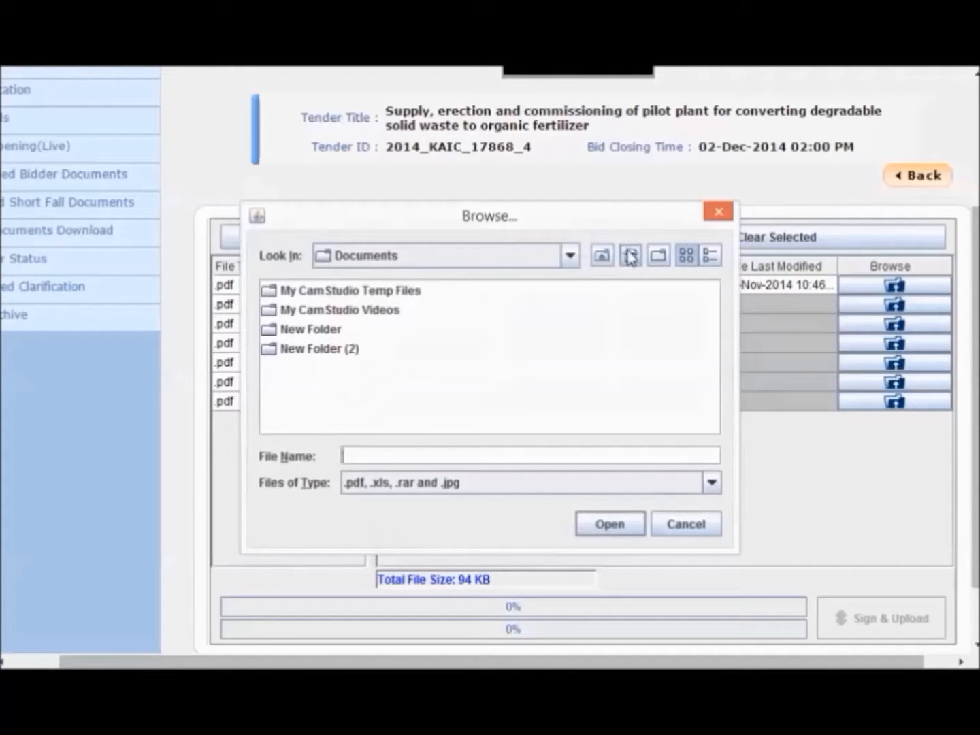
{"action": "left_click", "coordinate": [631, 257]}
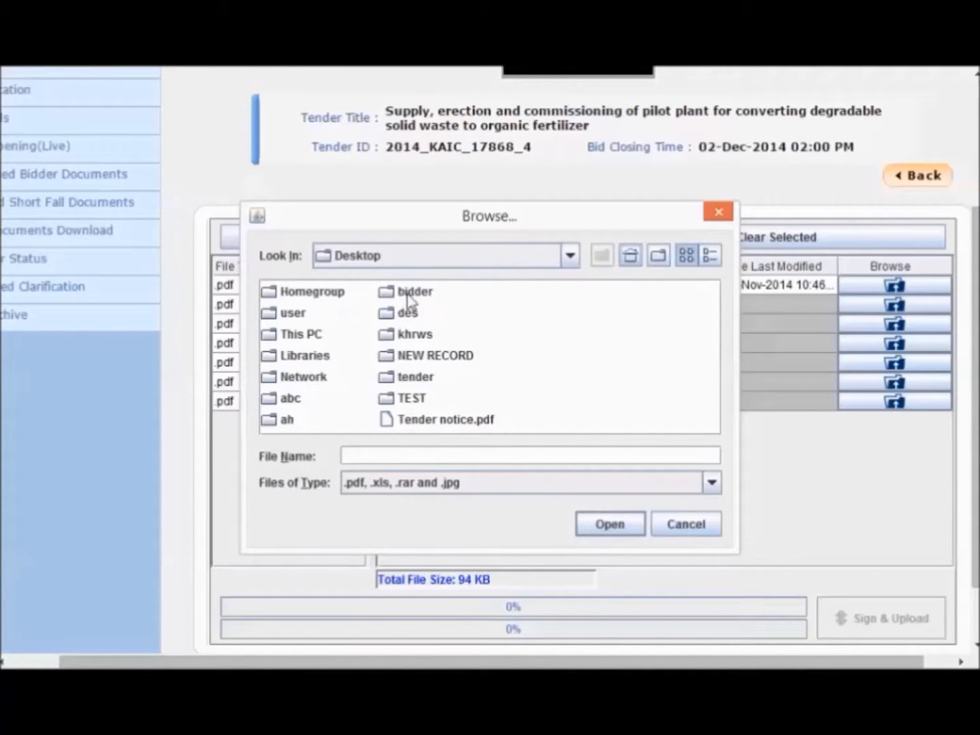
{"action": "double_click", "coordinate": [408, 295]}
{"action": "left_click", "coordinate": [324, 315]}
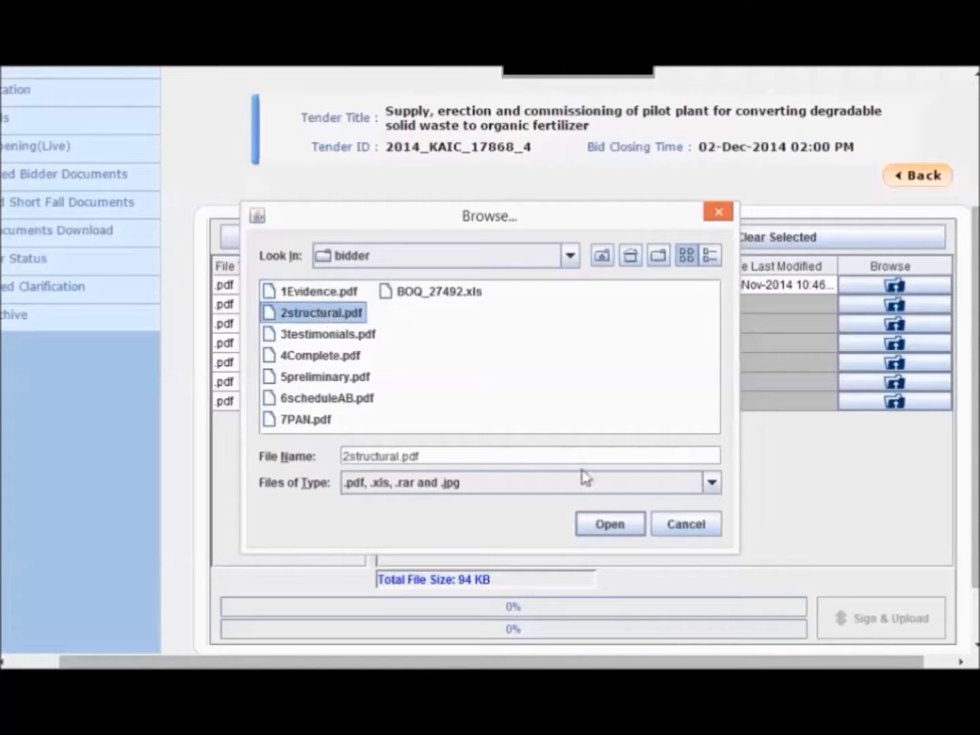
{"action": "left_click", "coordinate": [610, 525]}
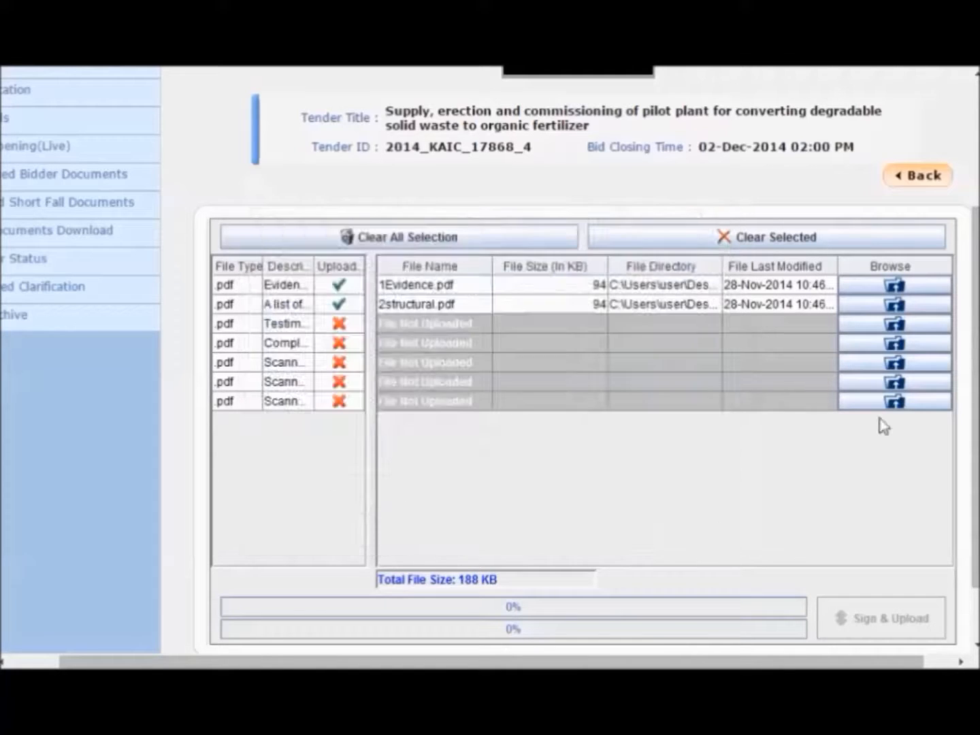
- Attach 3testimonials.pdf and 4Complete.pdf to document rows 3 and 4
{"action": "left_click", "coordinate": [896, 325]}
{"action": "left_click", "coordinate": [631, 257]}
{"action": "double_click", "coordinate": [415, 293]}
{"action": "left_click", "coordinate": [312, 335]}
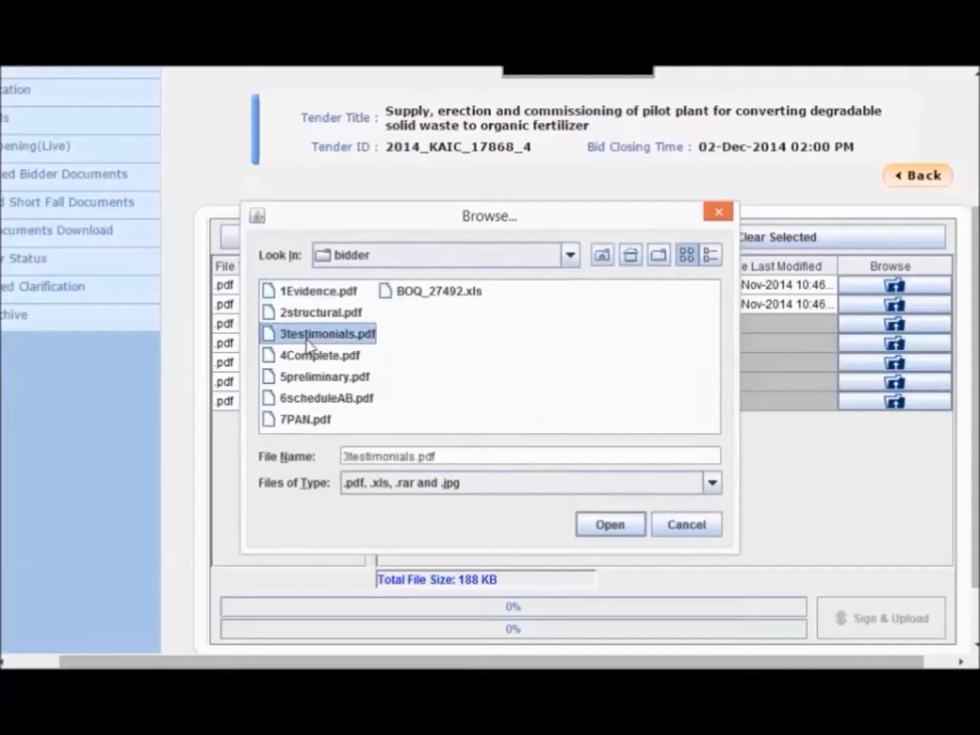
{"action": "double_click", "coordinate": [307, 335]}
{"action": "left_click", "coordinate": [895, 343]}
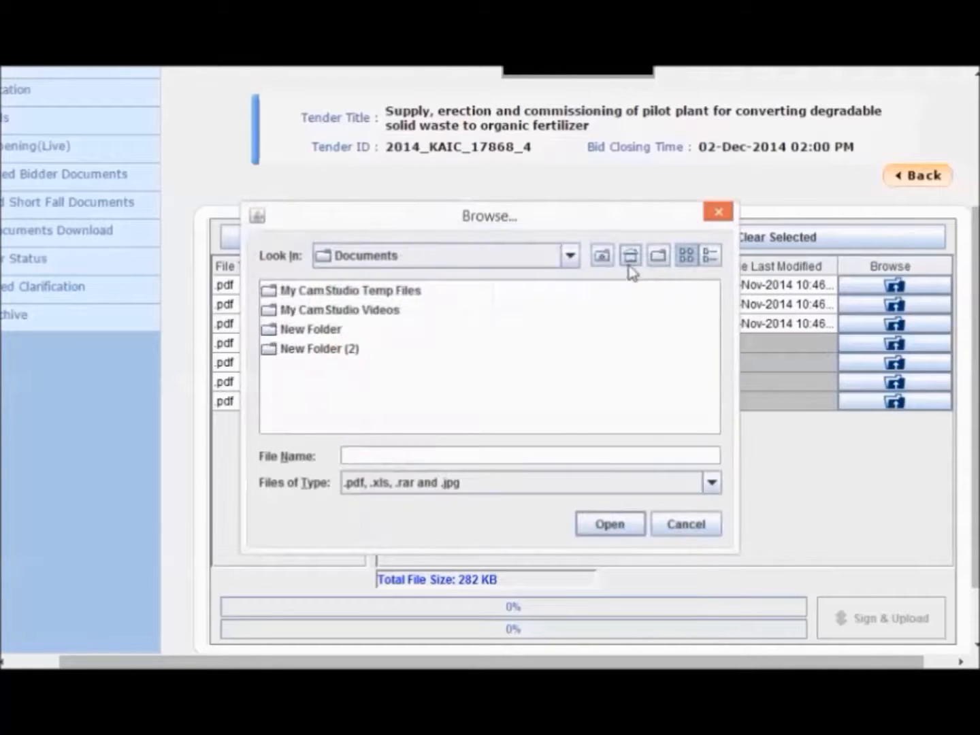
{"action": "left_click", "coordinate": [630, 259]}
{"action": "double_click", "coordinate": [410, 294]}
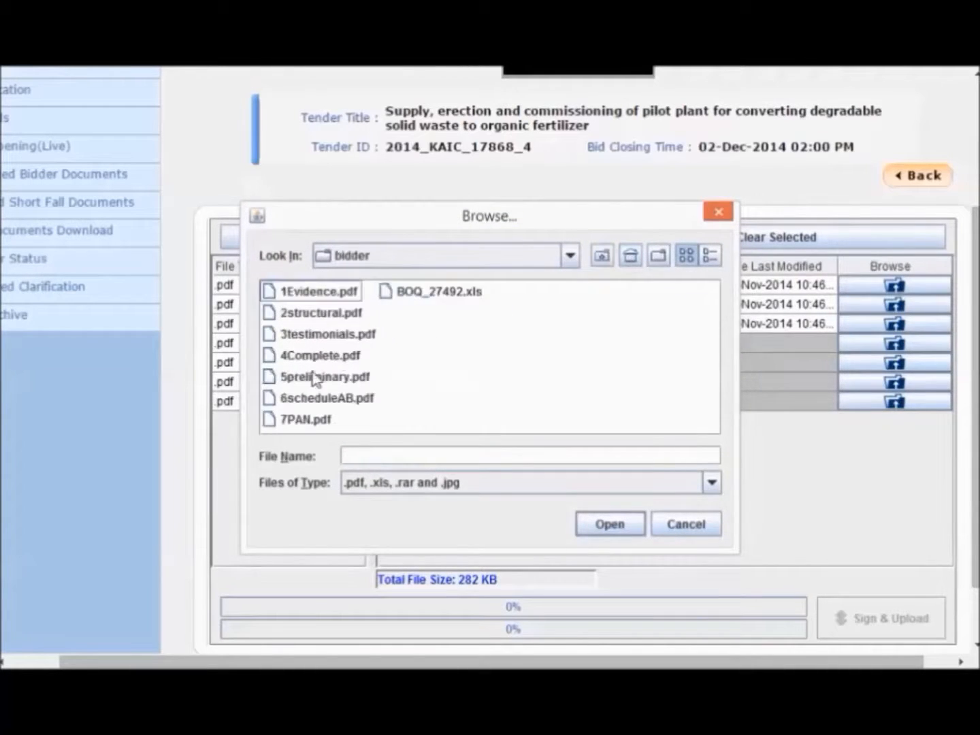
{"action": "left_click", "coordinate": [330, 354]}
{"action": "double_click", "coordinate": [330, 354]}
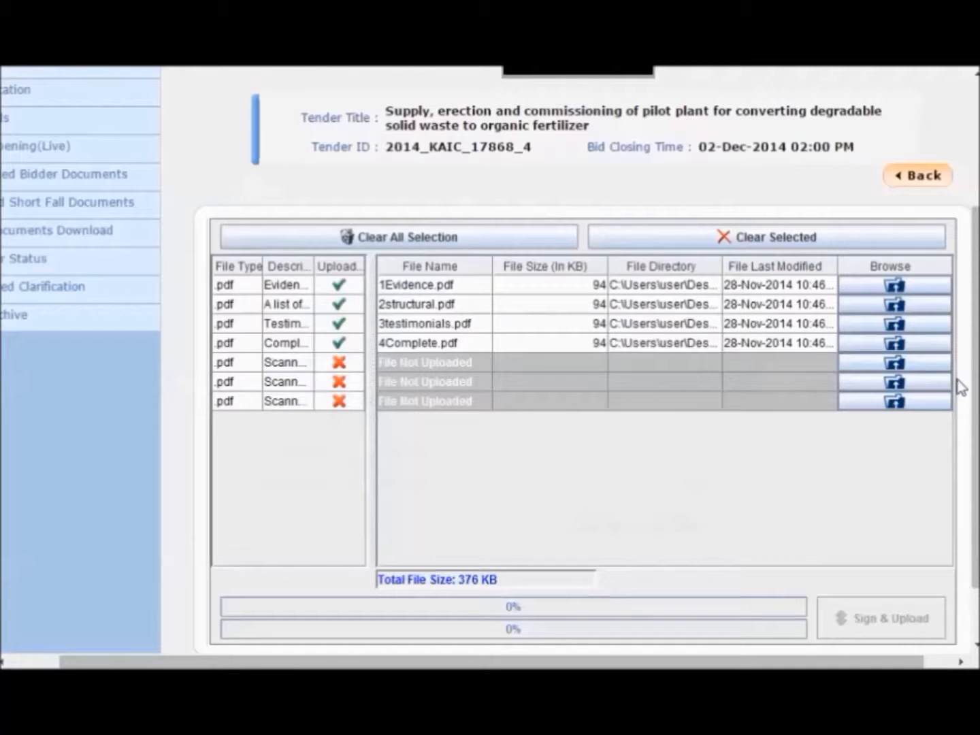
- Attach 5preliminary.pdf, 6scheduleAB.pdf and 7PAN.pdf to document rows 5–7
{"action": "left_click", "coordinate": [895, 362]}
{"action": "left_click", "coordinate": [630, 256]}
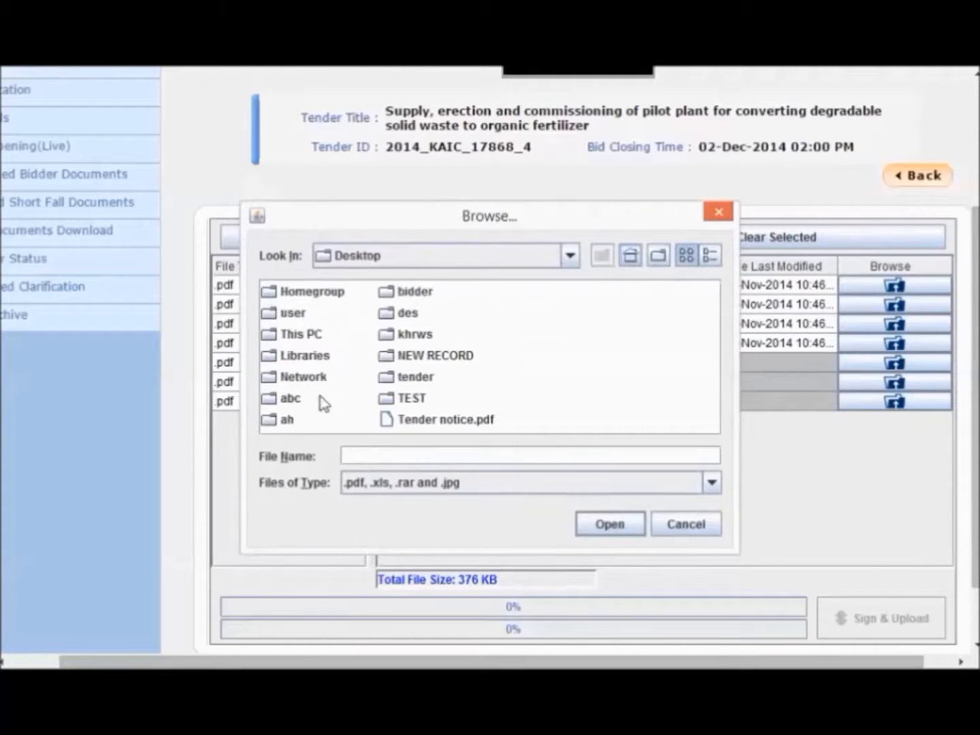
{"action": "double_click", "coordinate": [410, 295]}
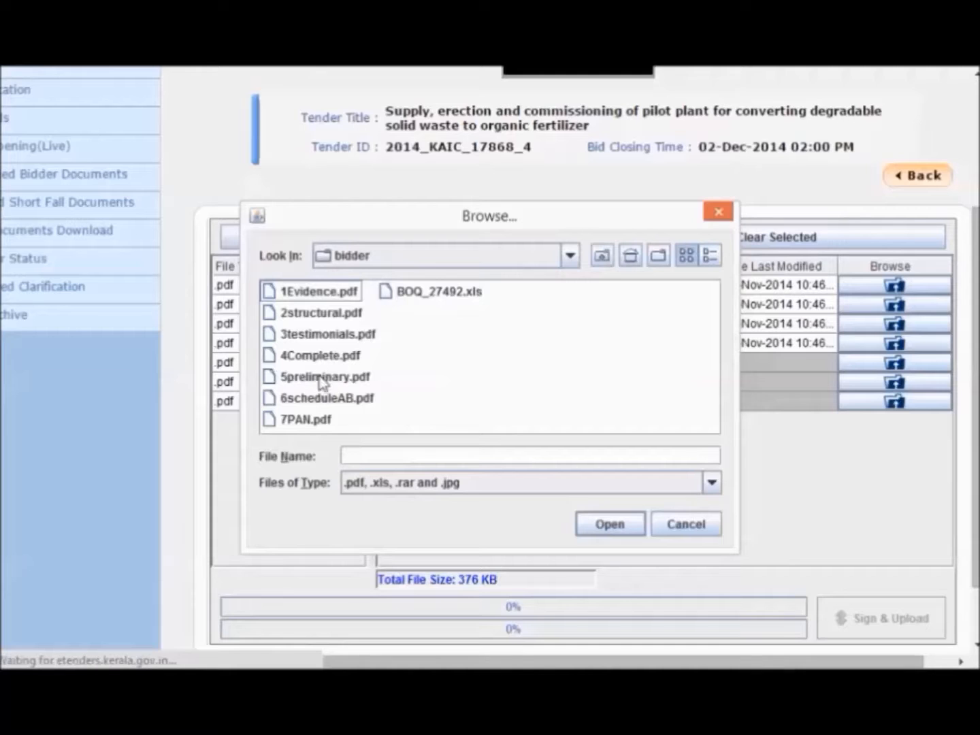
{"action": "left_click", "coordinate": [322, 382]}
{"action": "double_click", "coordinate": [321, 381]}
{"action": "left_click", "coordinate": [895, 382]}
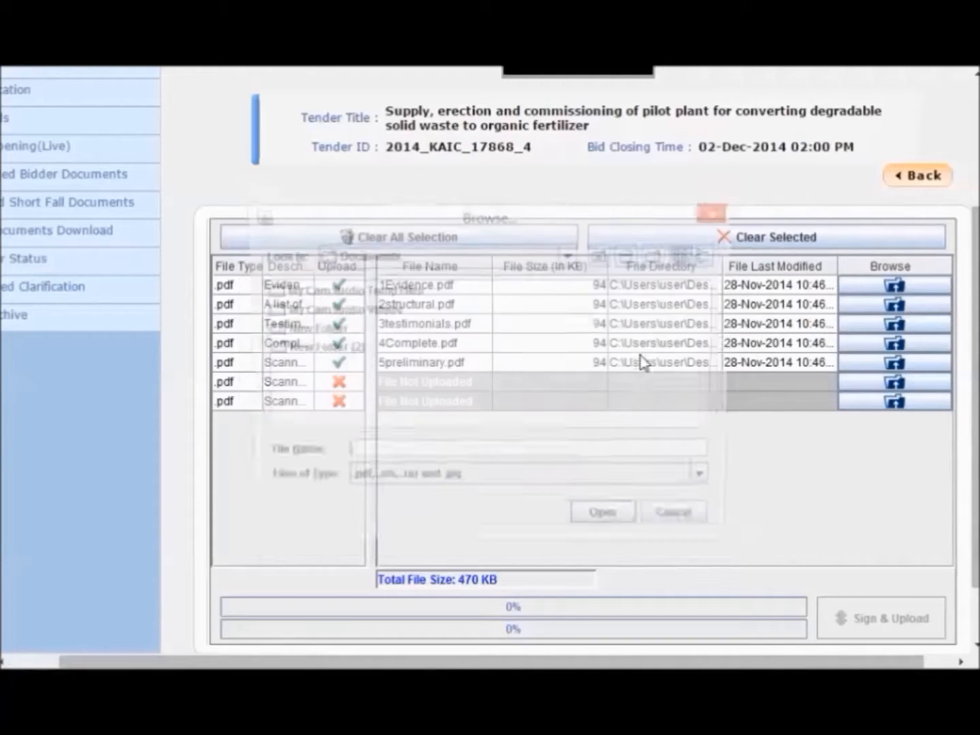
{"action": "left_click", "coordinate": [630, 256]}
{"action": "double_click", "coordinate": [411, 296]}
{"action": "double_click", "coordinate": [310, 400]}
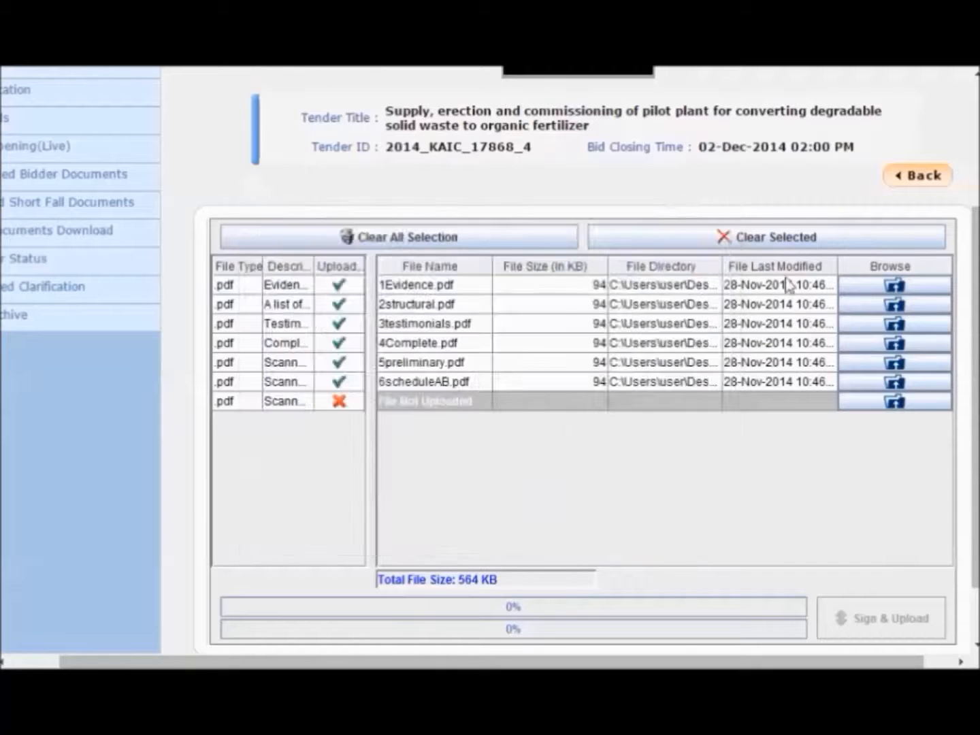
{"action": "left_click", "coordinate": [870, 401]}
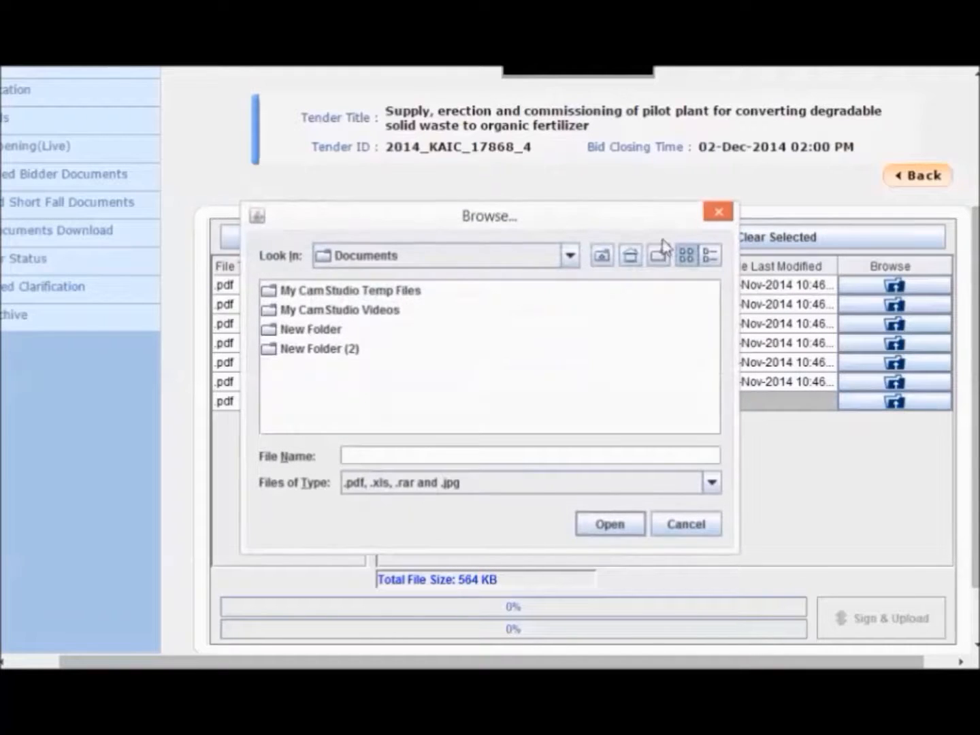
{"action": "left_click", "coordinate": [630, 256]}
{"action": "double_click", "coordinate": [406, 291]}
{"action": "left_click", "coordinate": [318, 420]}
{"action": "double_click", "coordinate": [319, 421]}
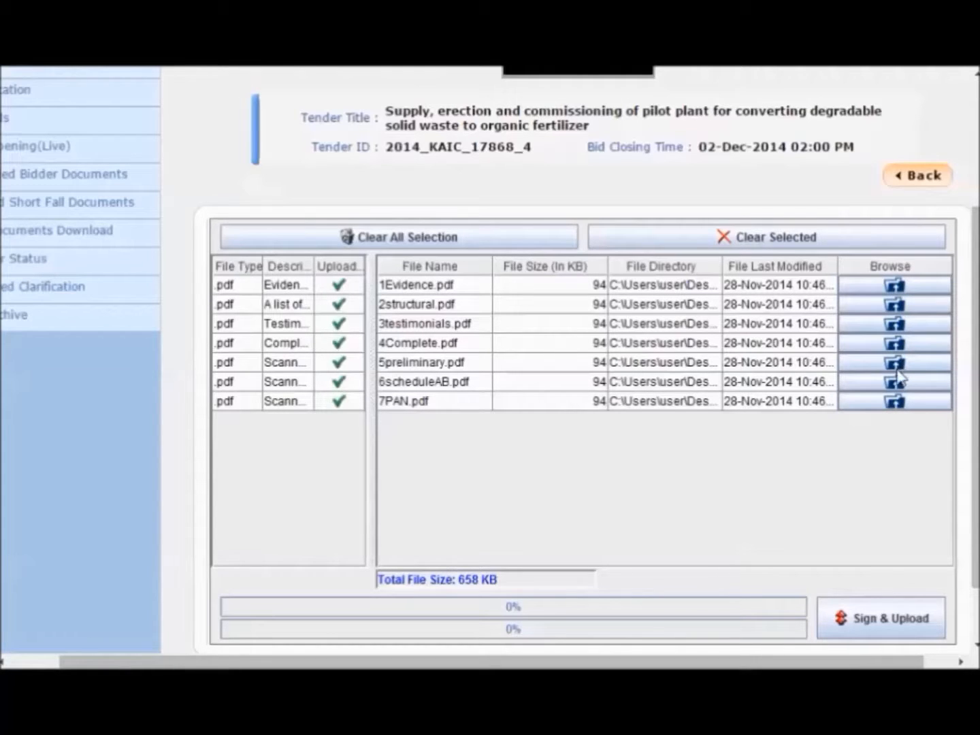
- Sign and upload the seven PDFs with the token PIN, skipping the smart card prompt, and acknowledge success
{"action": "left_click", "coordinate": [885, 625]}
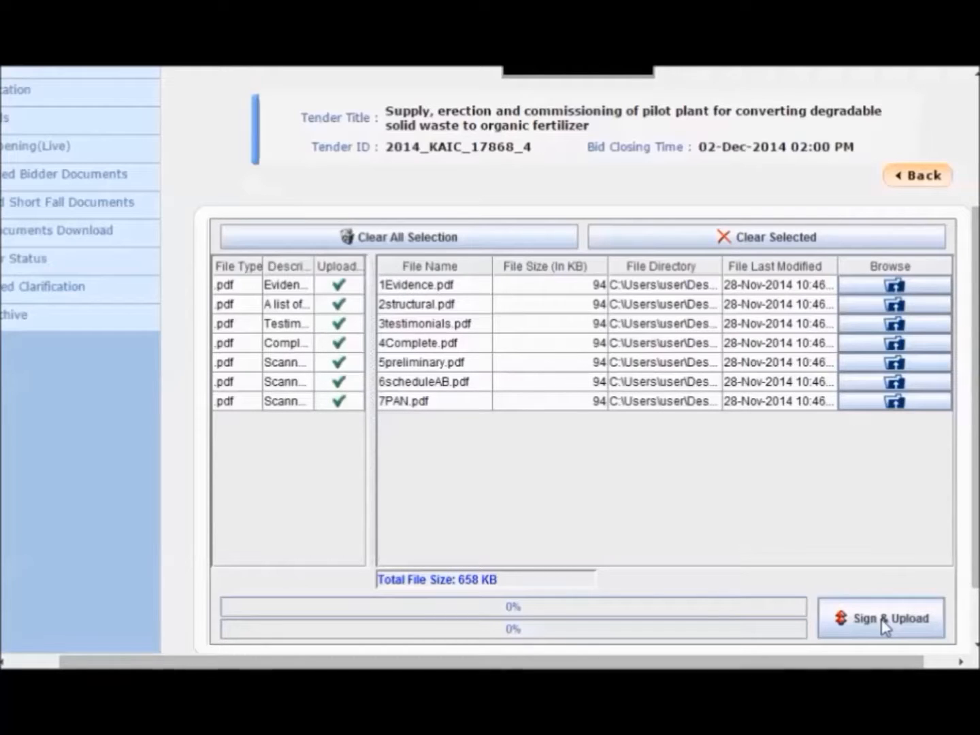
{"action": "left_click", "coordinate": [884, 625]}
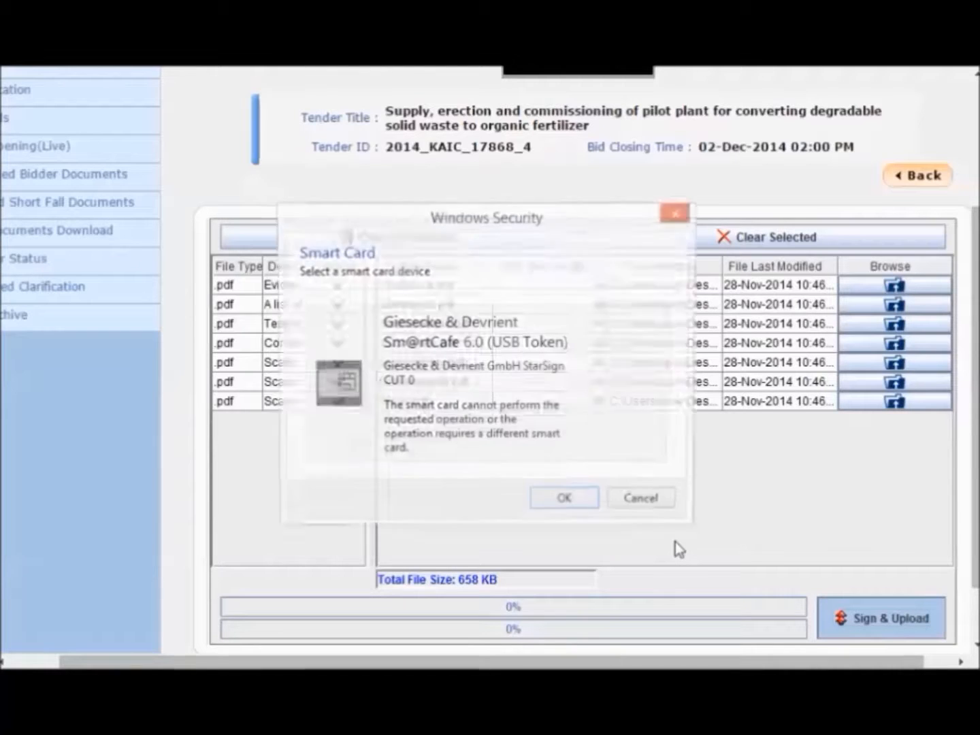
{"action": "left_click", "coordinate": [658, 507]}
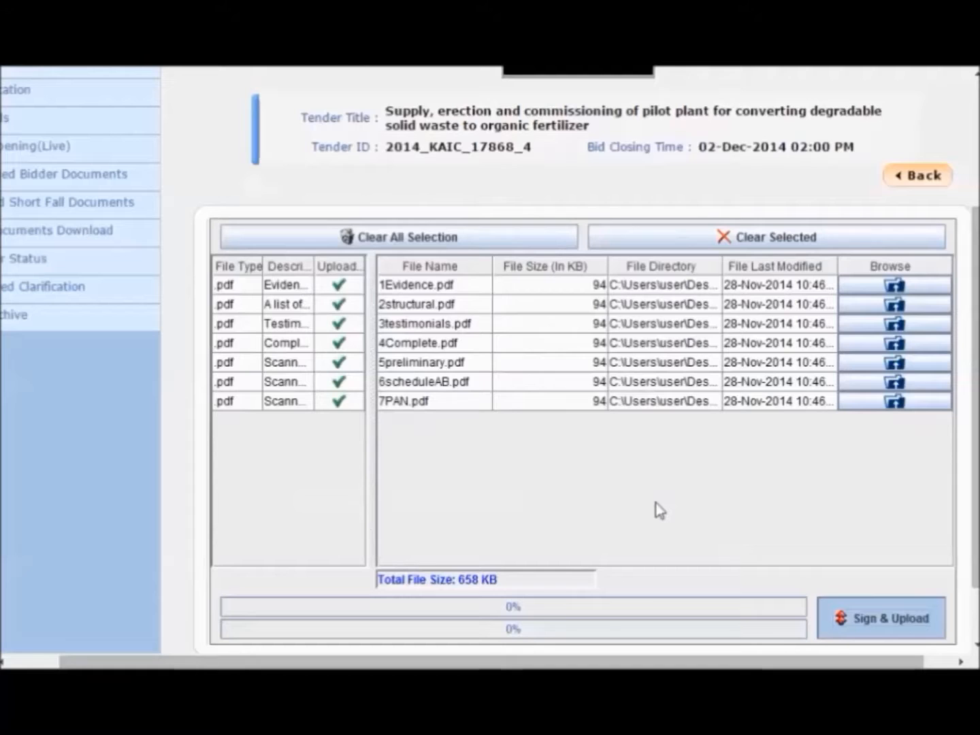
{"action": "type", "text": "*"}
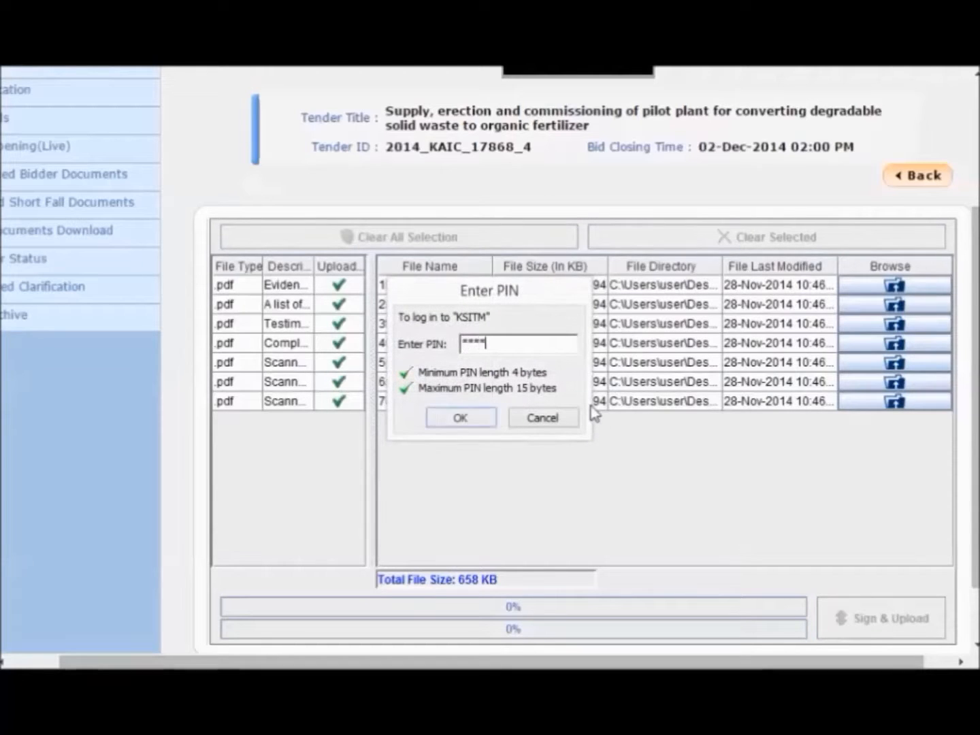
{"action": "left_click", "coordinate": [471, 419]}
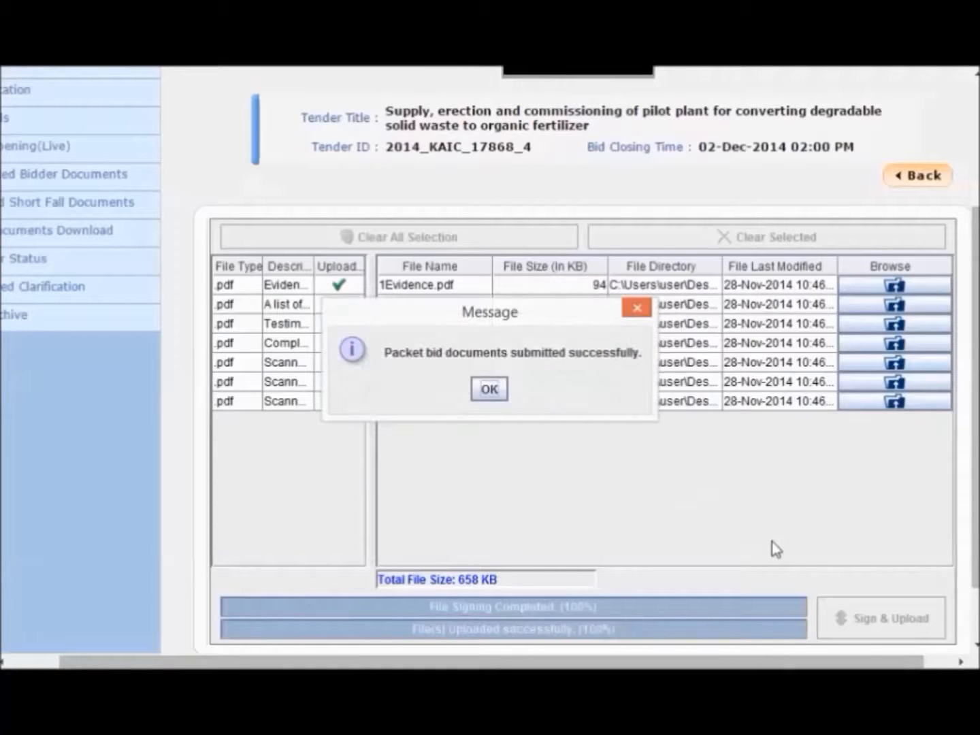
{"action": "left_click", "coordinate": [489, 388]}
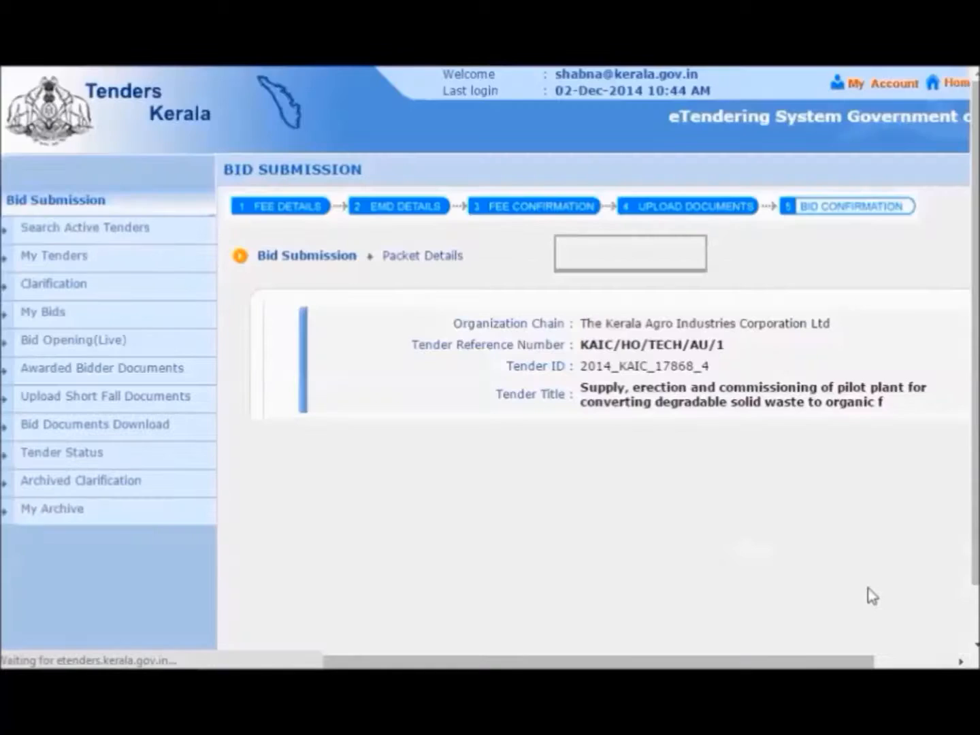
{"action": "scroll", "coordinate": [867, 595], "scroll_direction": "down", "scroll_amount": 4}
- Launch the Finance cover upload, accepting the risk and running each applet prompt
{"action": "left_click", "coordinate": [789, 401]}
{"action": "left_click", "coordinate": [492, 462]}
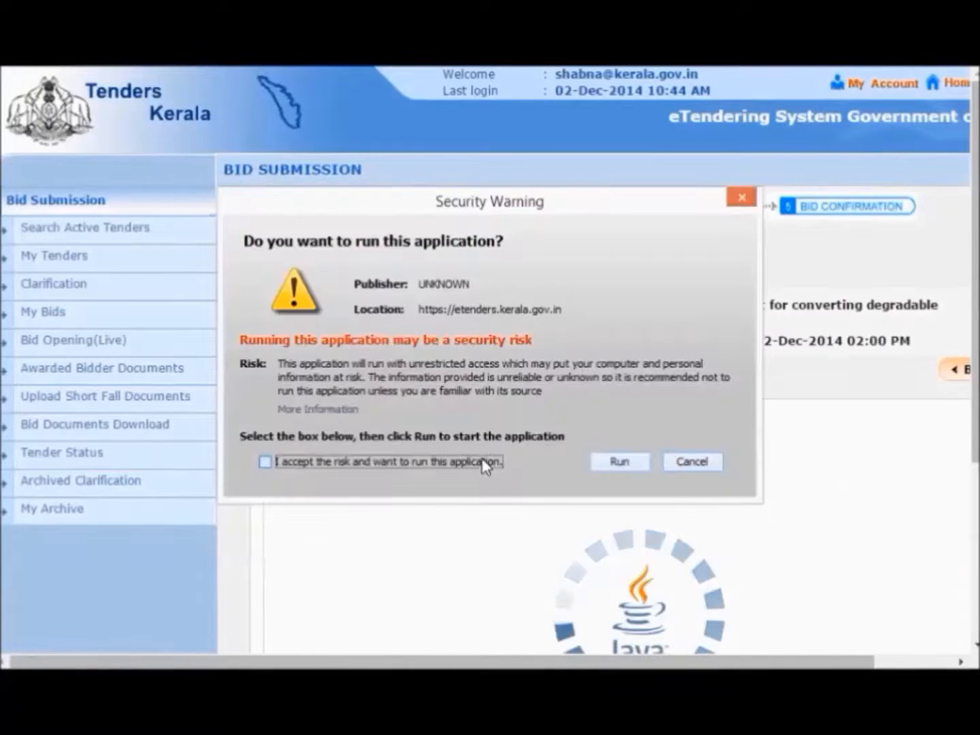
{"action": "left_click", "coordinate": [602, 463]}
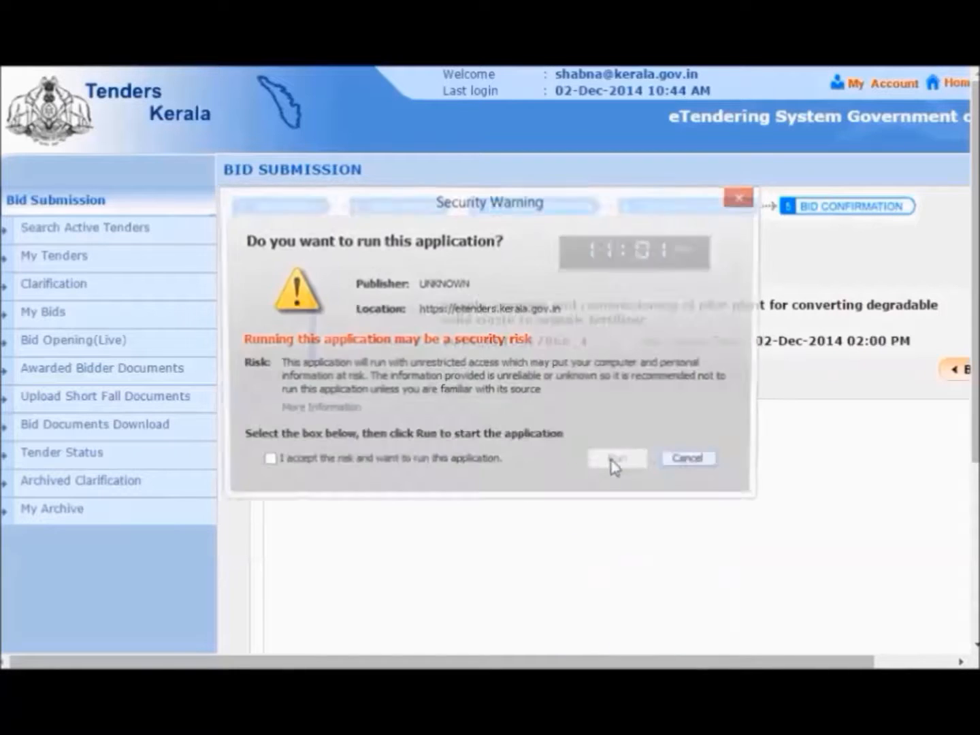
{"action": "left_click", "coordinate": [475, 462]}
{"action": "left_click", "coordinate": [631, 461]}
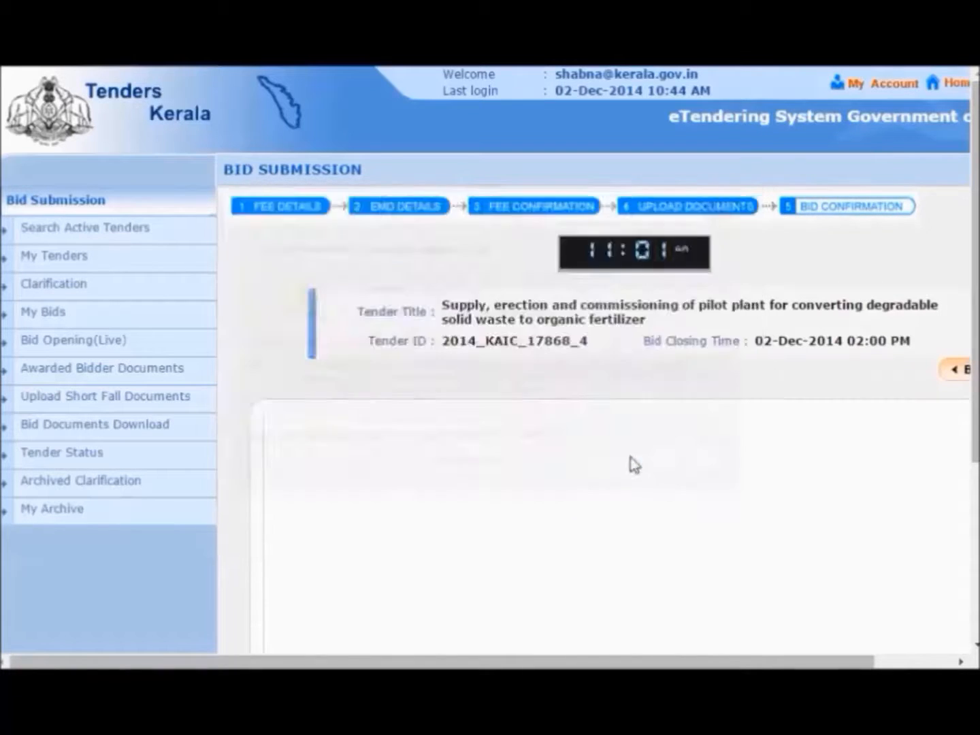
{"action": "left_click", "coordinate": [493, 462]}
{"action": "left_click", "coordinate": [636, 463]}
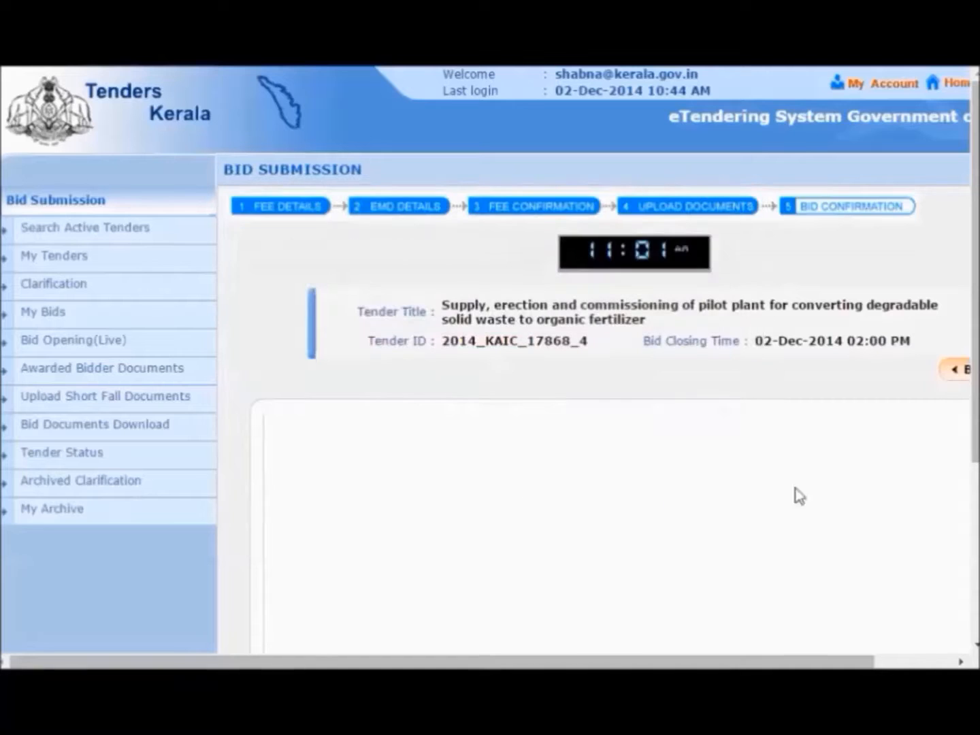
- Attach BOQ_27492.xls from the Desktop bidder folder as the Price Bid
{"action": "left_click", "coordinate": [859, 481]}
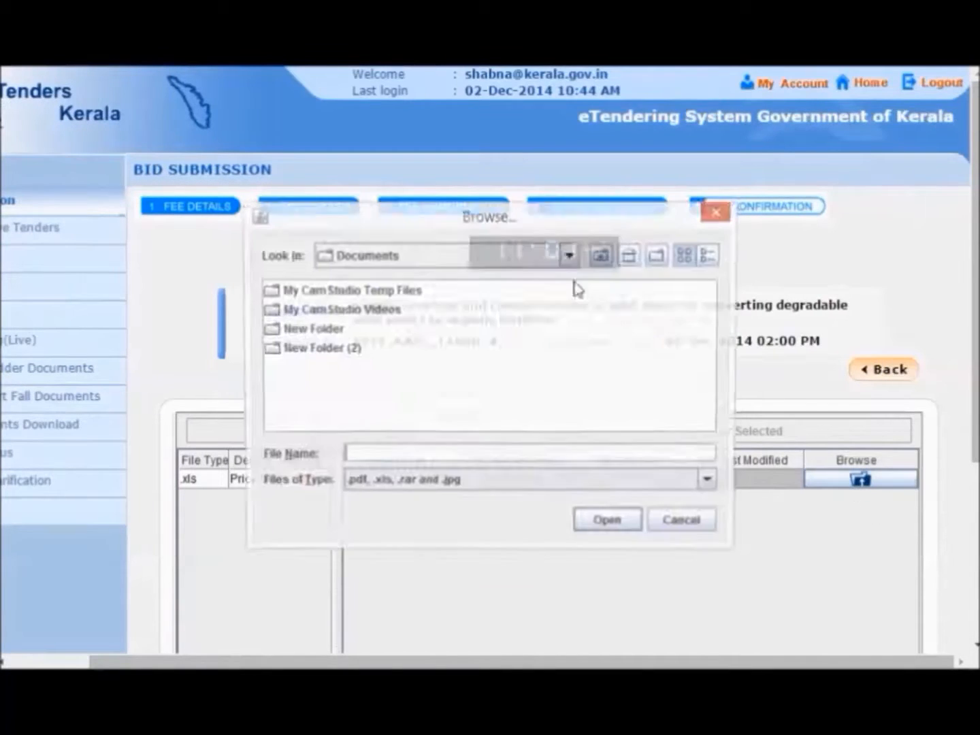
{"action": "left_click", "coordinate": [630, 257]}
{"action": "double_click", "coordinate": [426, 293]}
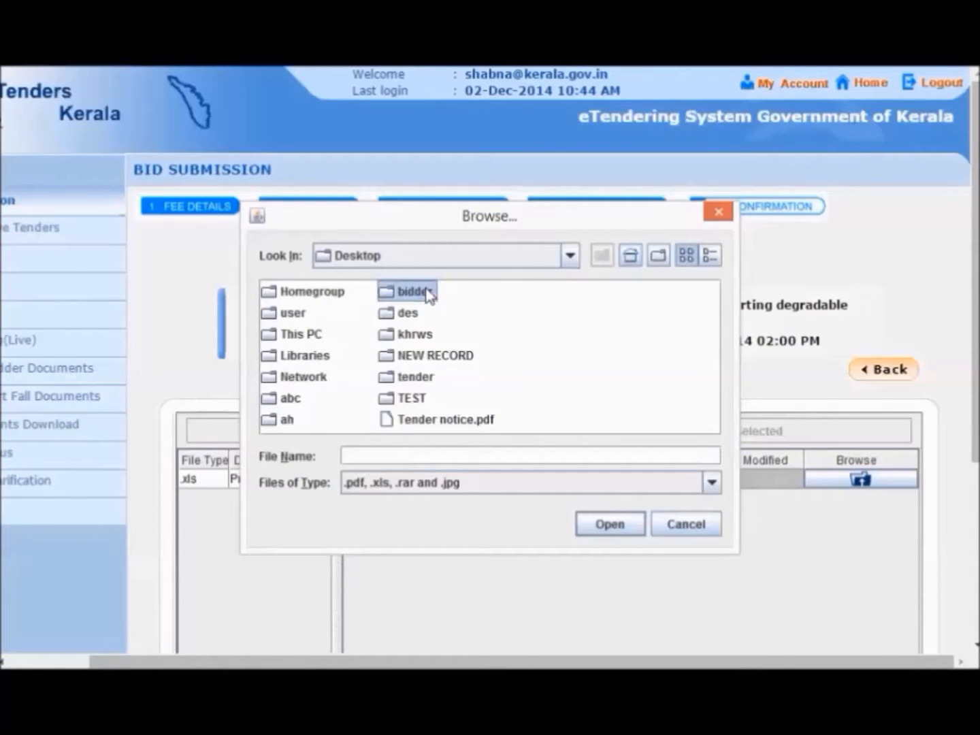
{"action": "left_click", "coordinate": [422, 300]}
{"action": "double_click", "coordinate": [422, 300]}
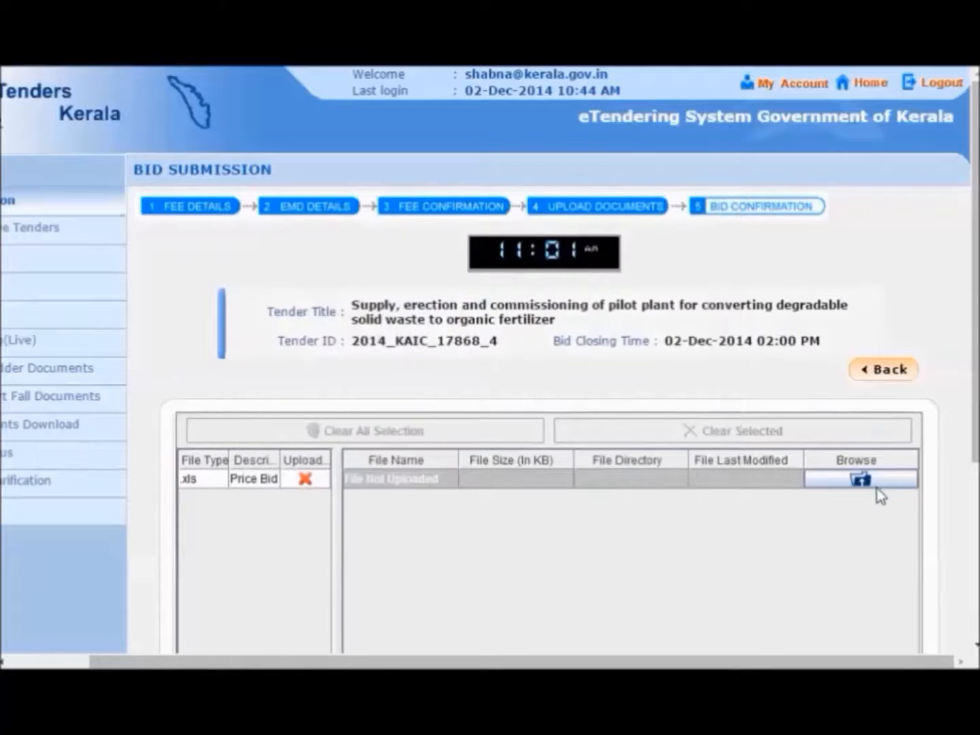
{"action": "scroll", "coordinate": [878, 500], "scroll_direction": "down", "scroll_amount": 5}
{"action": "scroll", "coordinate": [886, 516], "scroll_direction": "down", "scroll_amount": 1}
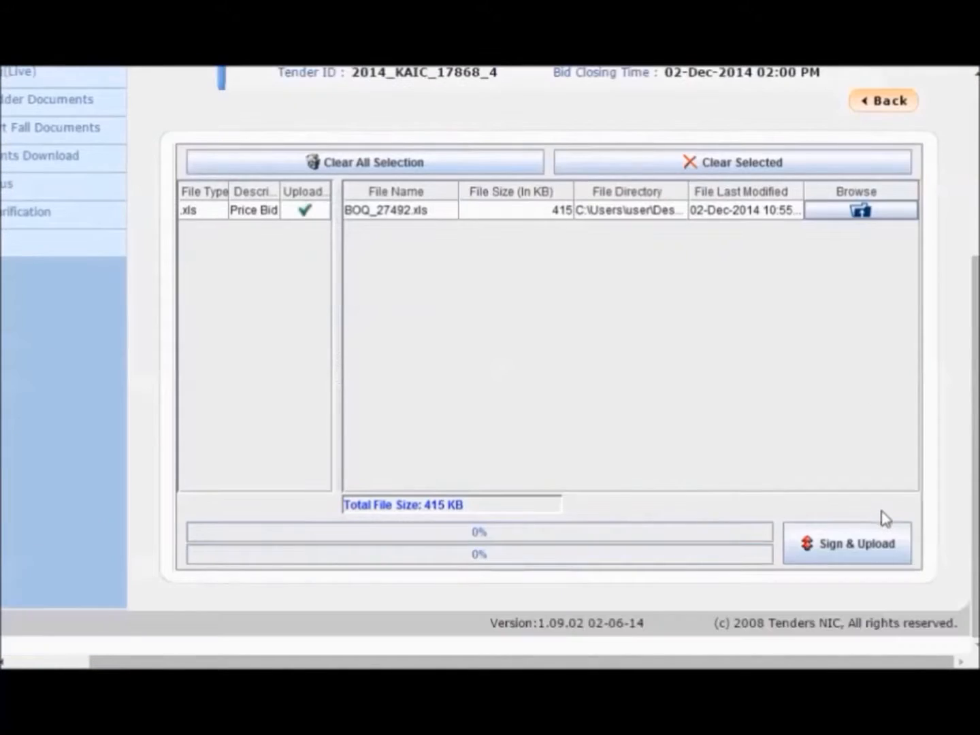
- Sign and upload BOQ_27492.xls with the token PIN, skipping the smart card prompt, and confirm success
{"action": "left_click", "coordinate": [834, 541]}
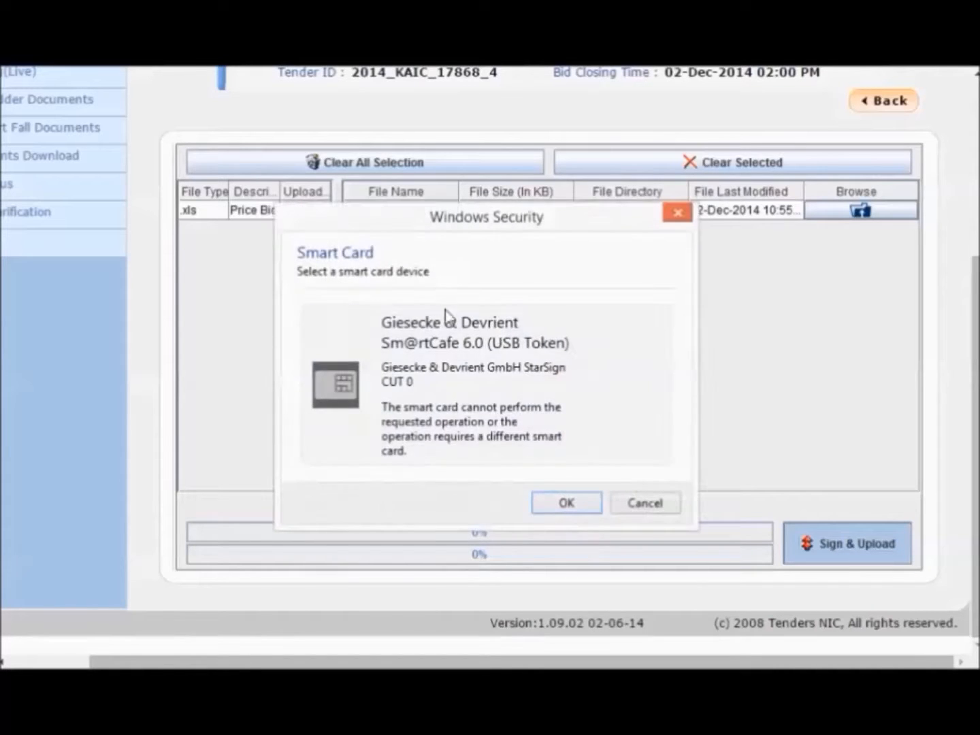
{"action": "left_click", "coordinate": [650, 504]}
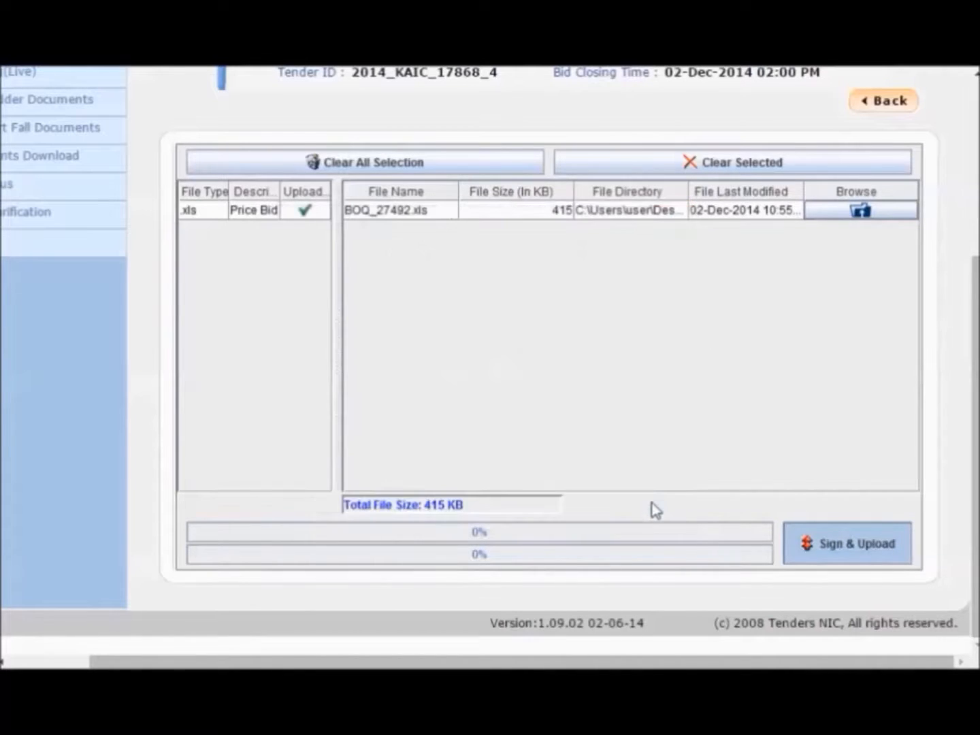
{"action": "type", "text": "****"}
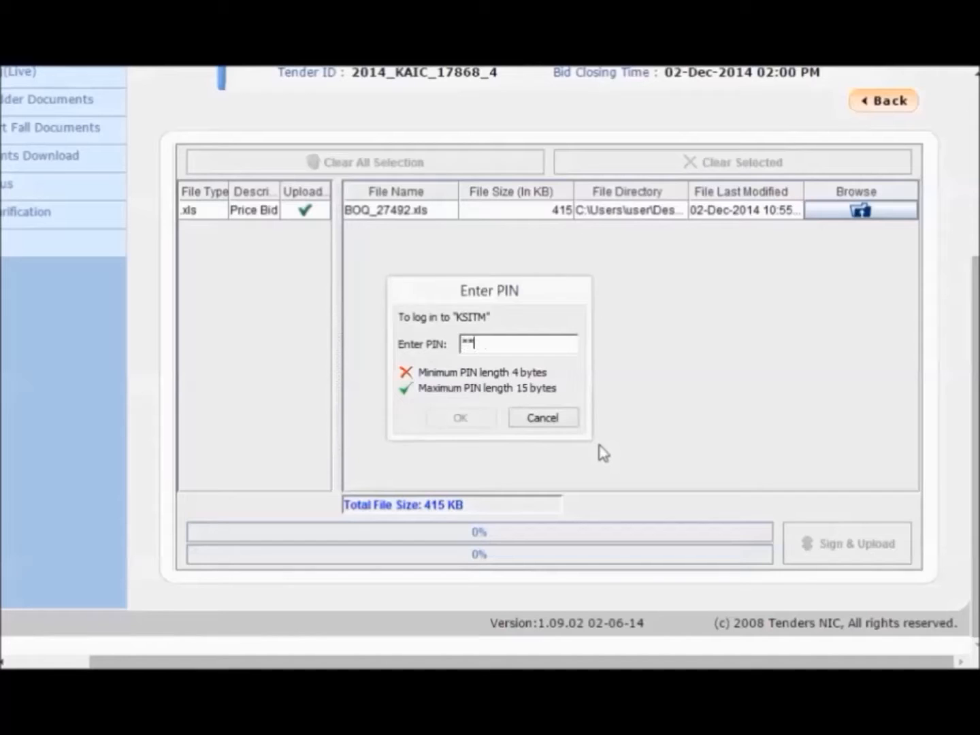
{"action": "key", "text": "Return"}
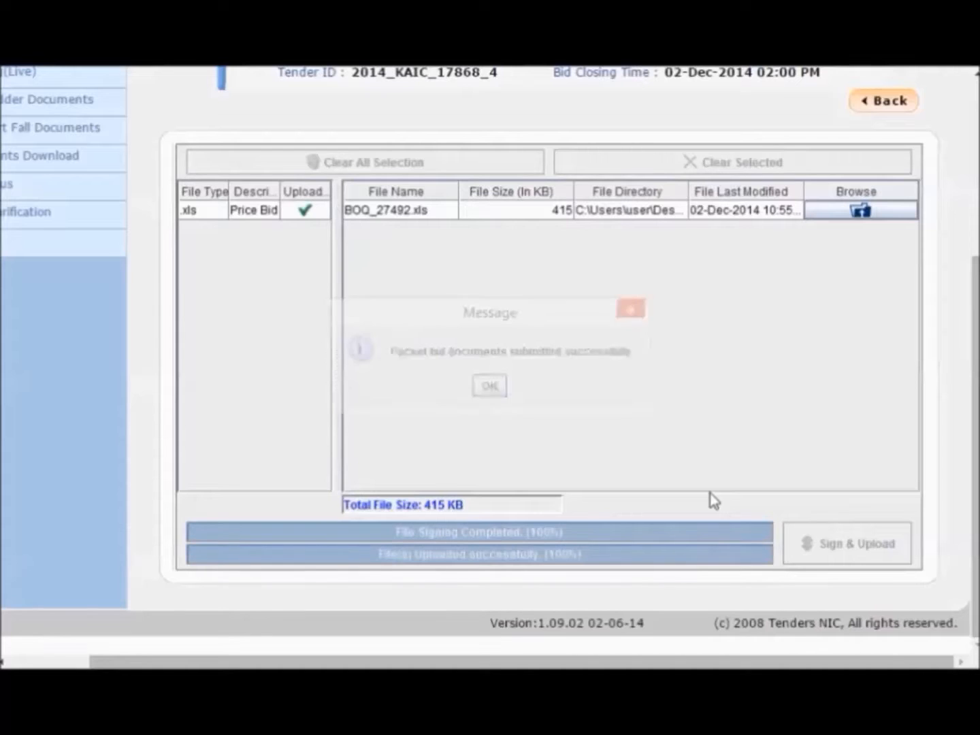
{"action": "left_click", "coordinate": [477, 389]}
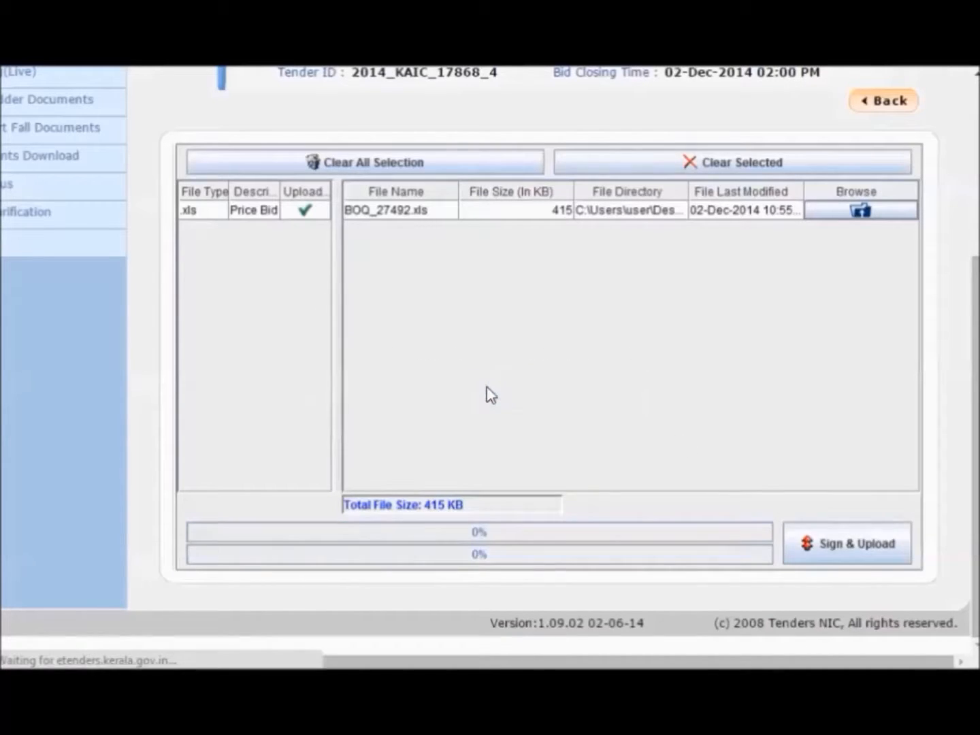